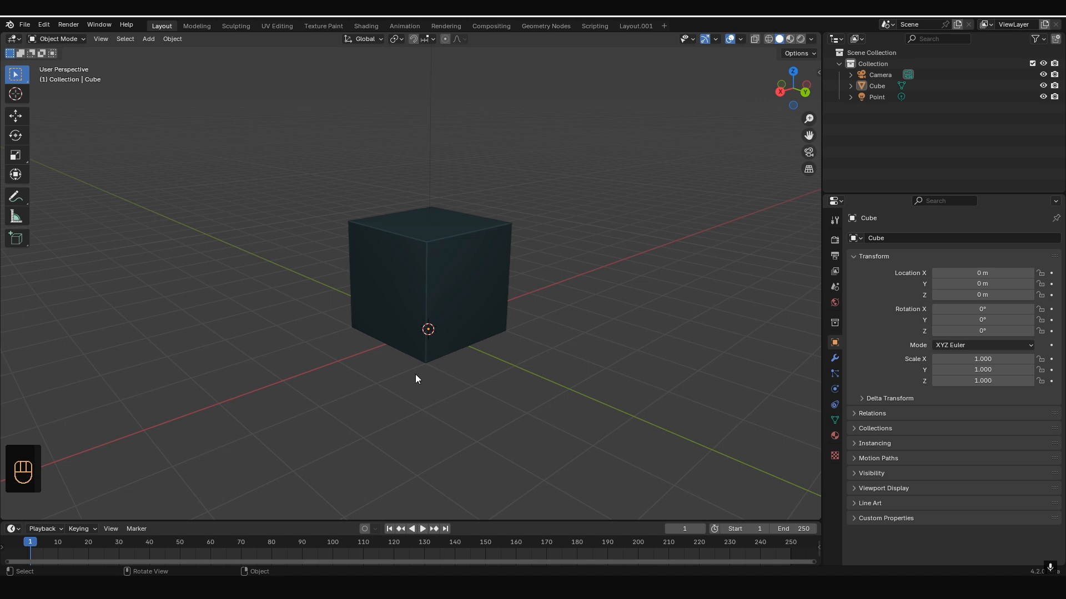
Examine the cube from several angles and distances by orbiting, panning and zooming the view
middle_click_drag(367, 349, 296, 339)
middle_click_drag(464, 324, 521, 416)
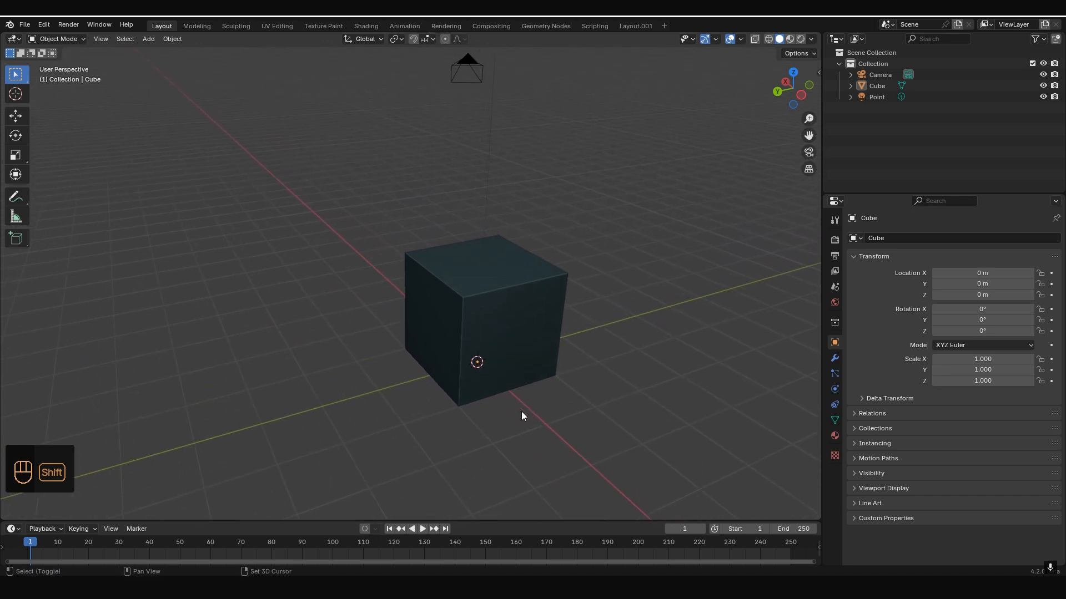
middle_click_drag(454, 421, 551, 424, "shift")
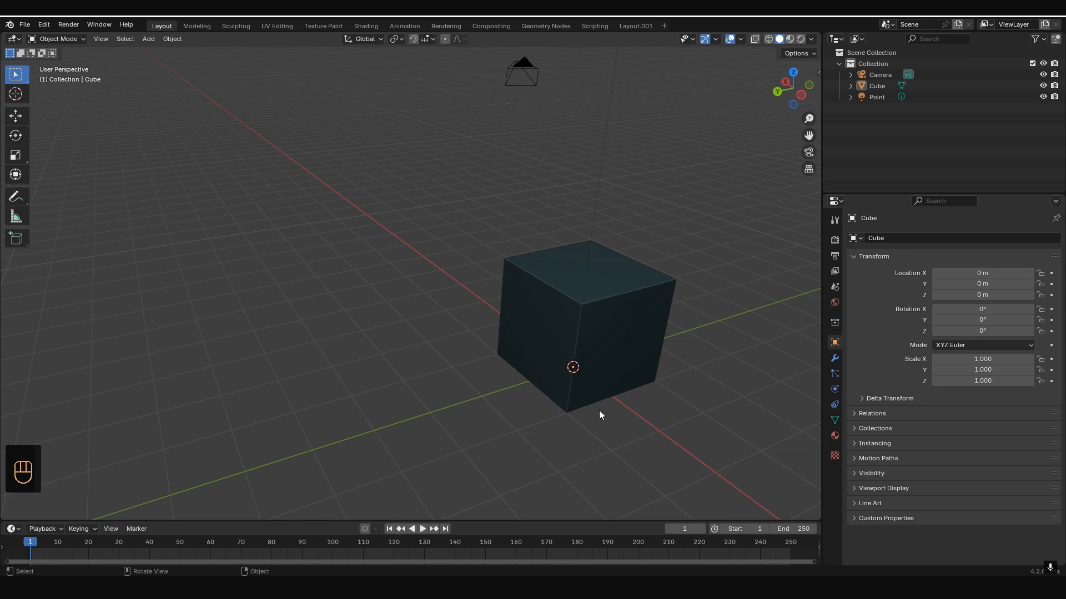
scroll(601, 415, "down", 4)
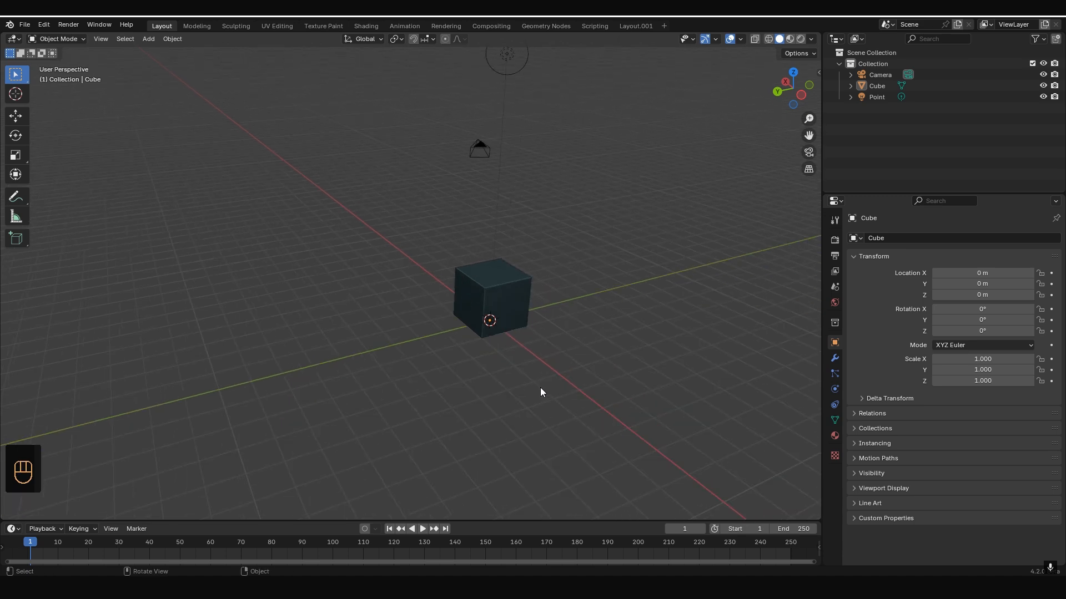
scroll(542, 391, "up", 3)
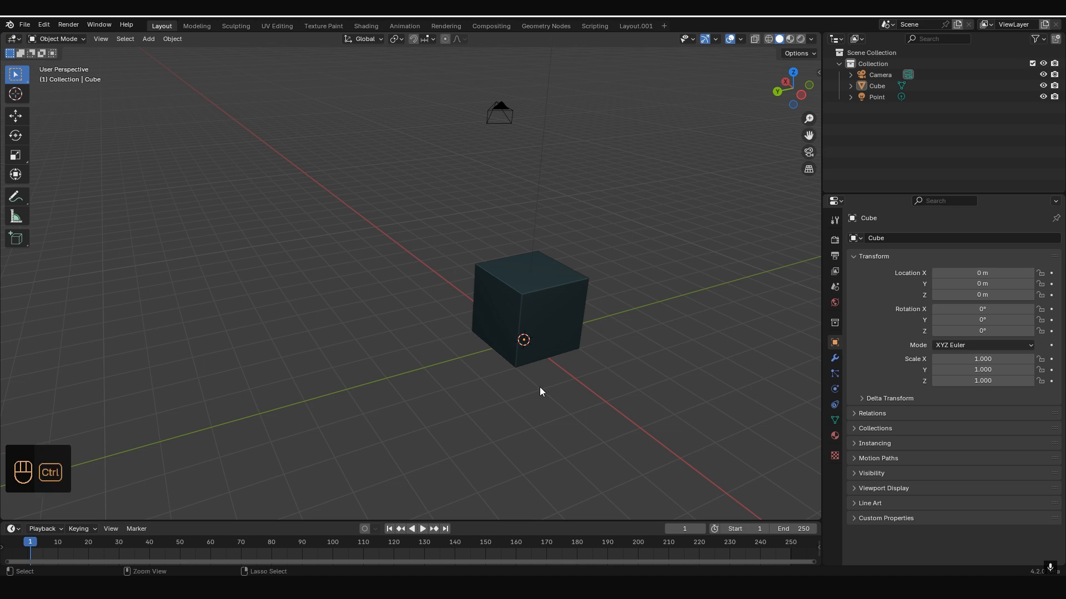
middle_click_drag(540, 388, 544, 344, "ctrl")
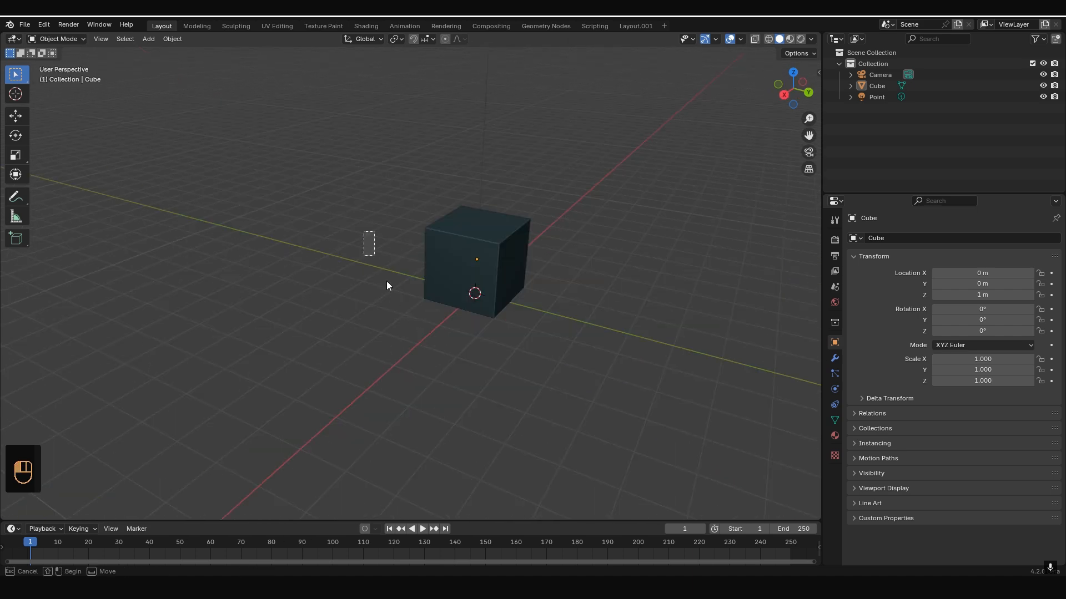
Move the cube along the Y axis to about -0.025 m, and undo a trial rotation
left_click(444, 261)
left_click(15, 117)
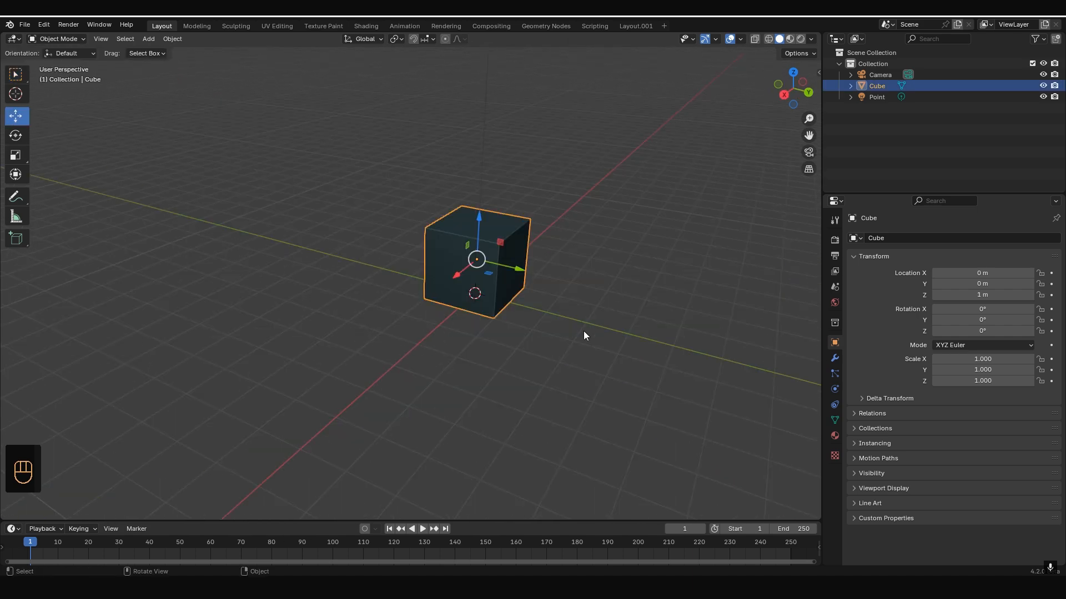
left_click_drag(520, 269, 568, 282)
left_click(17, 136)
key("ctrl+z")
Stretch the cube along the Y axis to a scale of about 2.17, undoing a trial scaling along Z
left_click(17, 156)
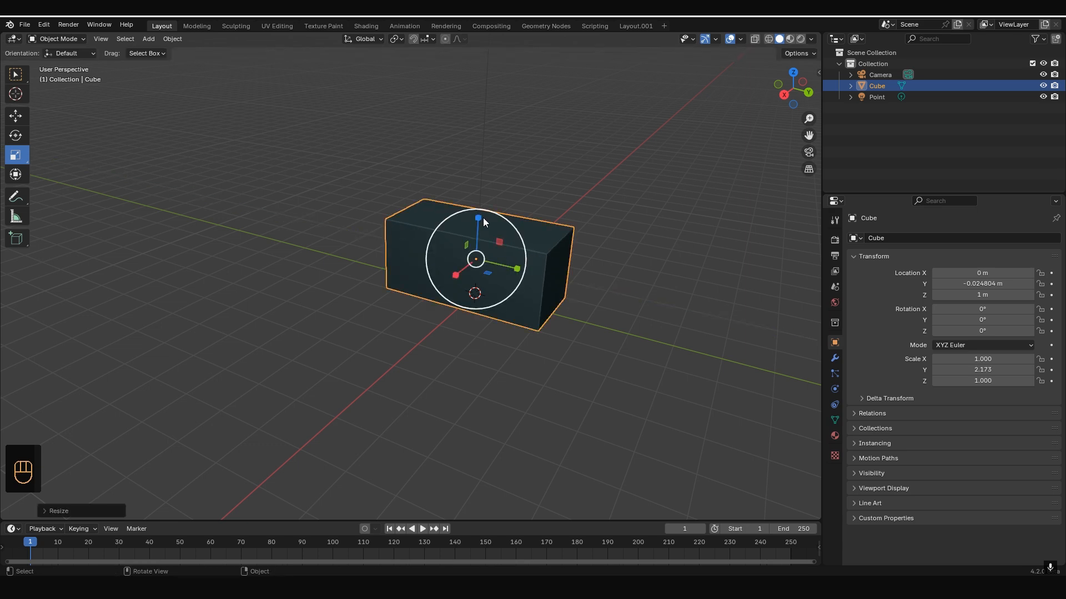
mouse_move(479, 220)
left_mouse_down()
mouse_move(478, 234)
mouse_move(479, 217)
left_mouse_up()
key("ctrl+z")
left_click(688, 347)
left_click(530, 281)
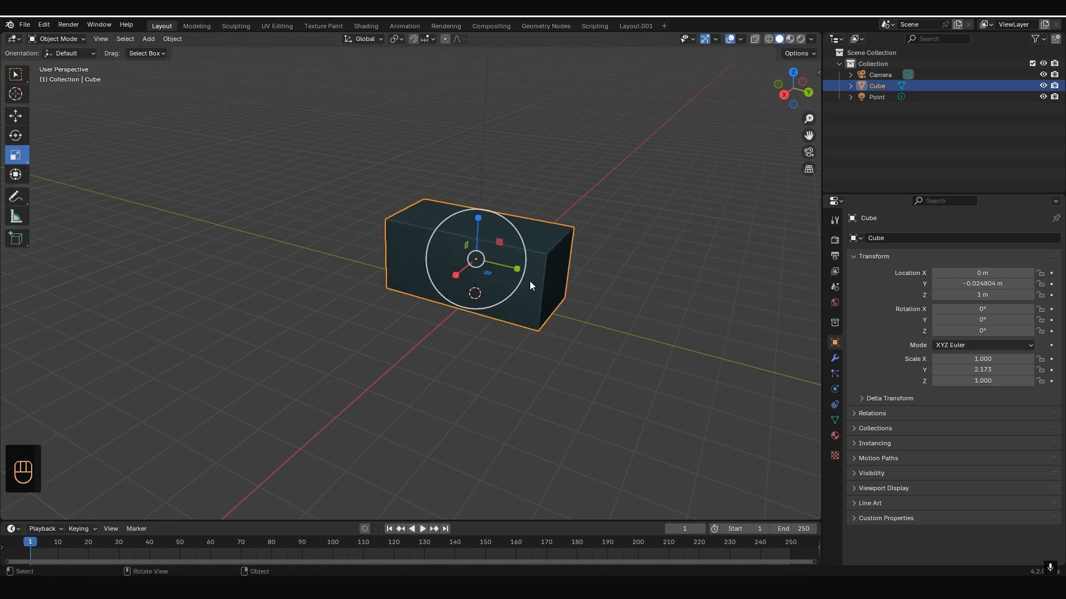
Move the stretched cube freely to about X -0.57, Y 0.41, Z 1.54 m, and cancel a trial rotation
key("g")
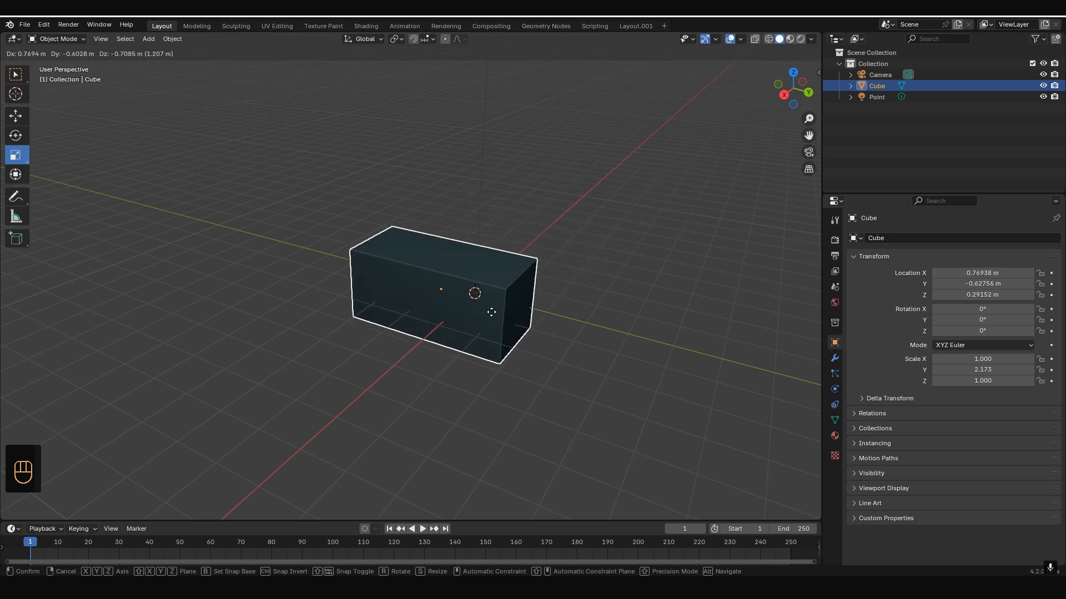
left_click(555, 259)
key("r")
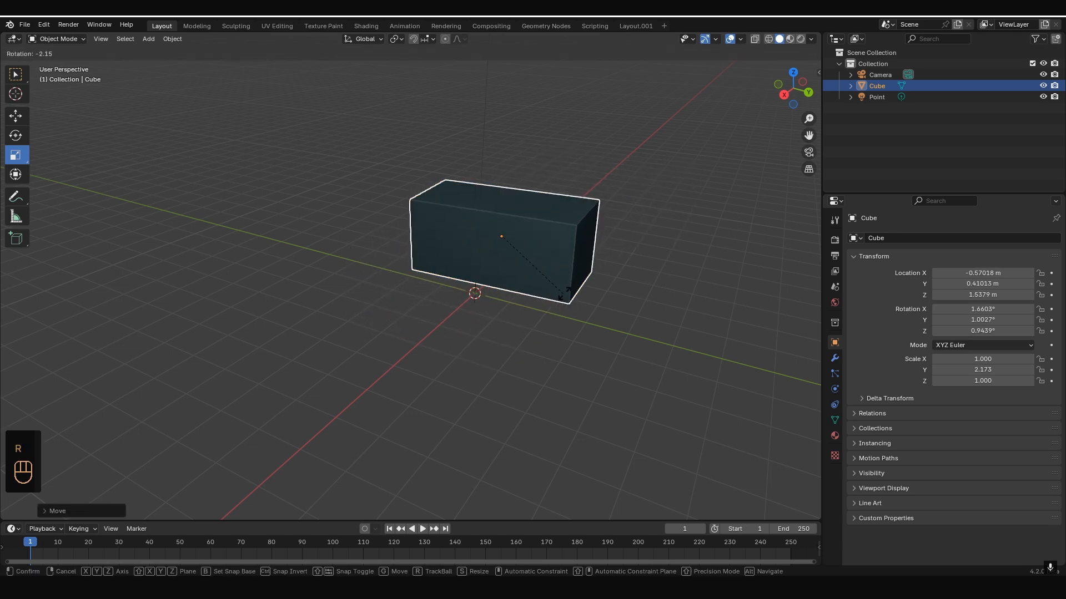
right_click(571, 304)
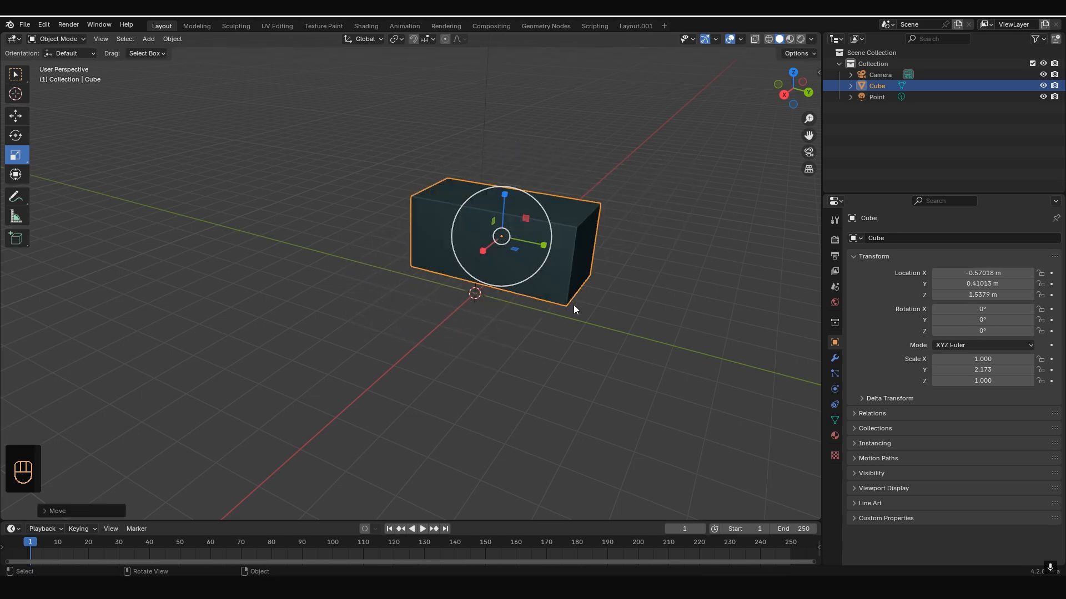
Scale the cube along only the global Z axis to about 0.945
key("s")
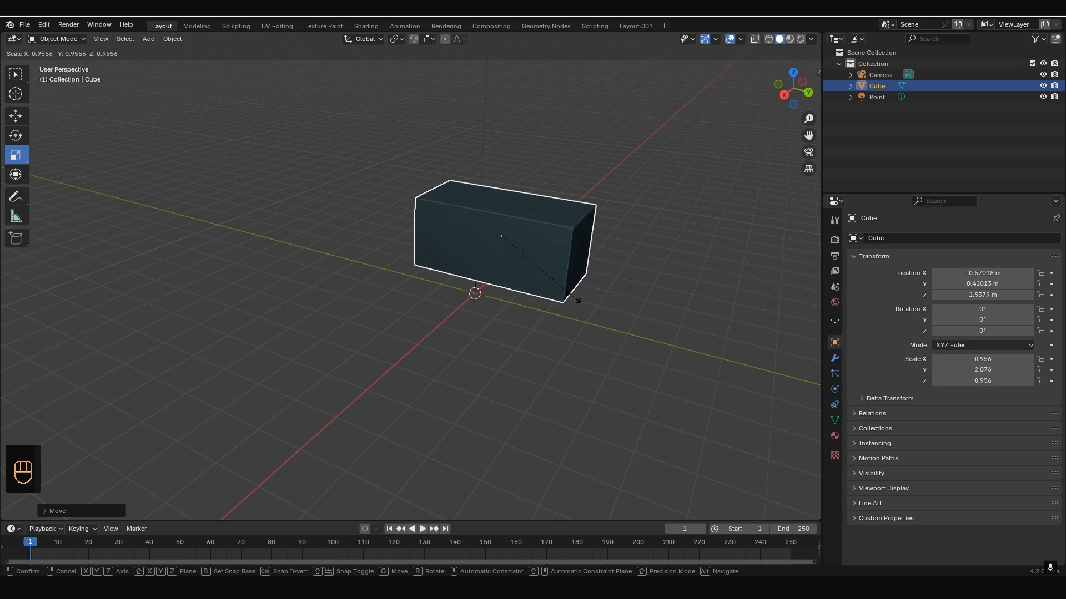
key("z")
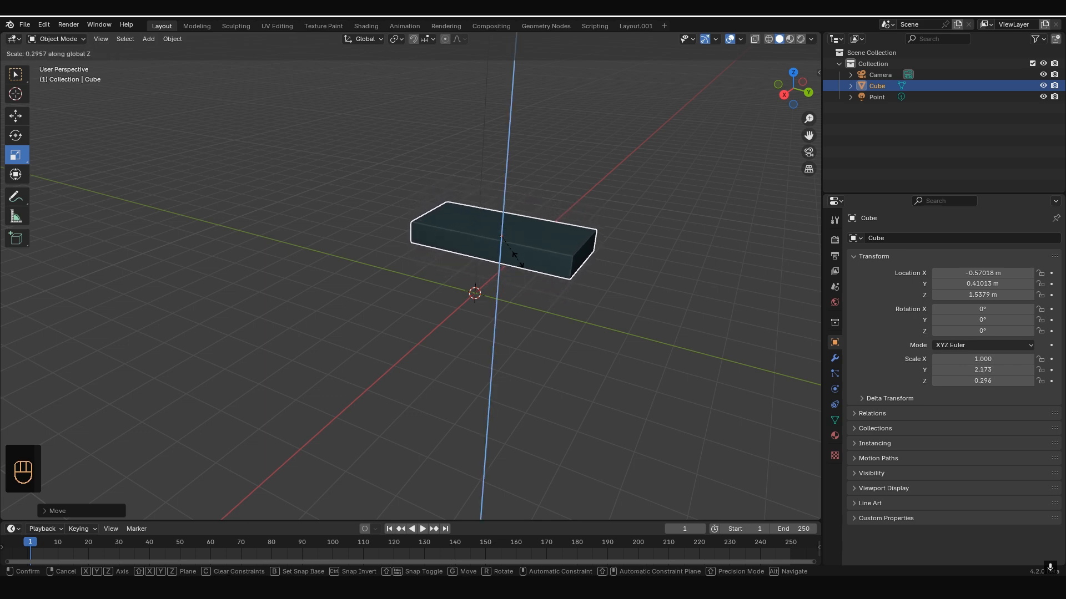
left_click(552, 321)
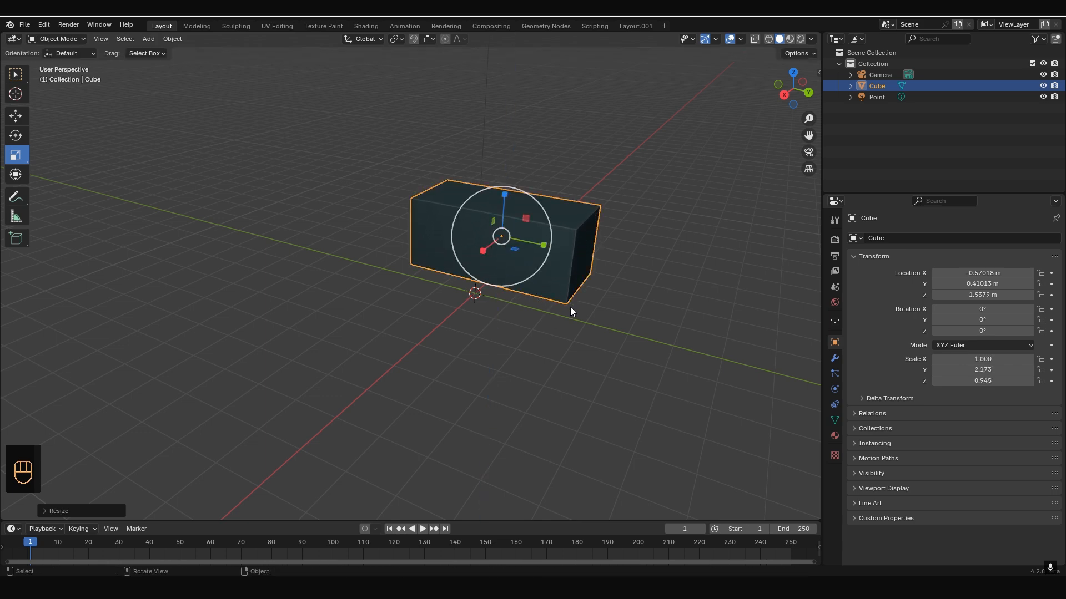
Move the cube along X to about 1.12 m and shorten it along Y to a scale of about 1.265
key("g")
key("x")
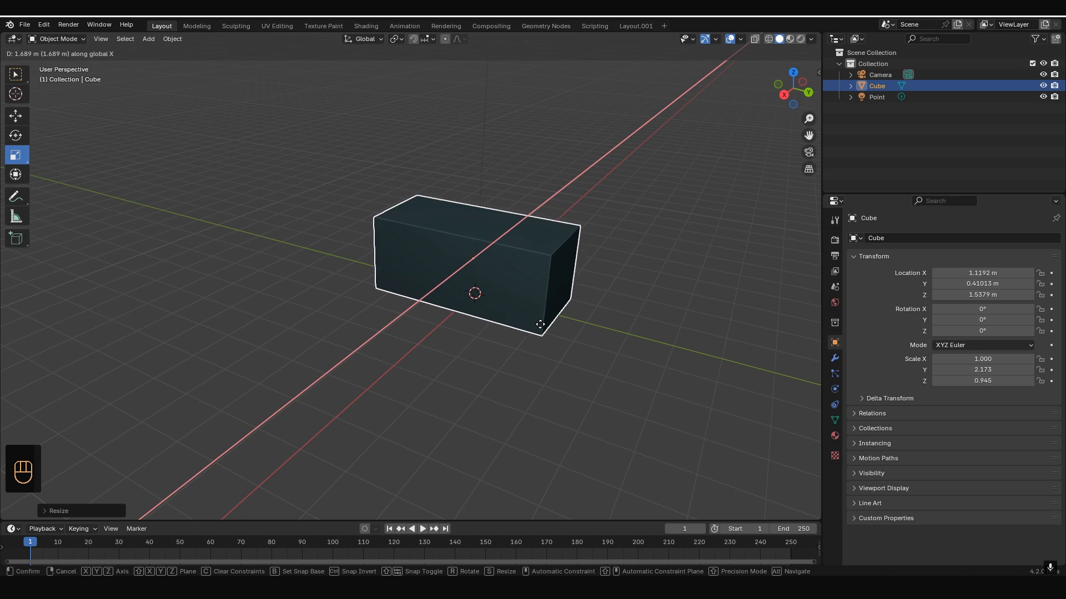
left_click(591, 342)
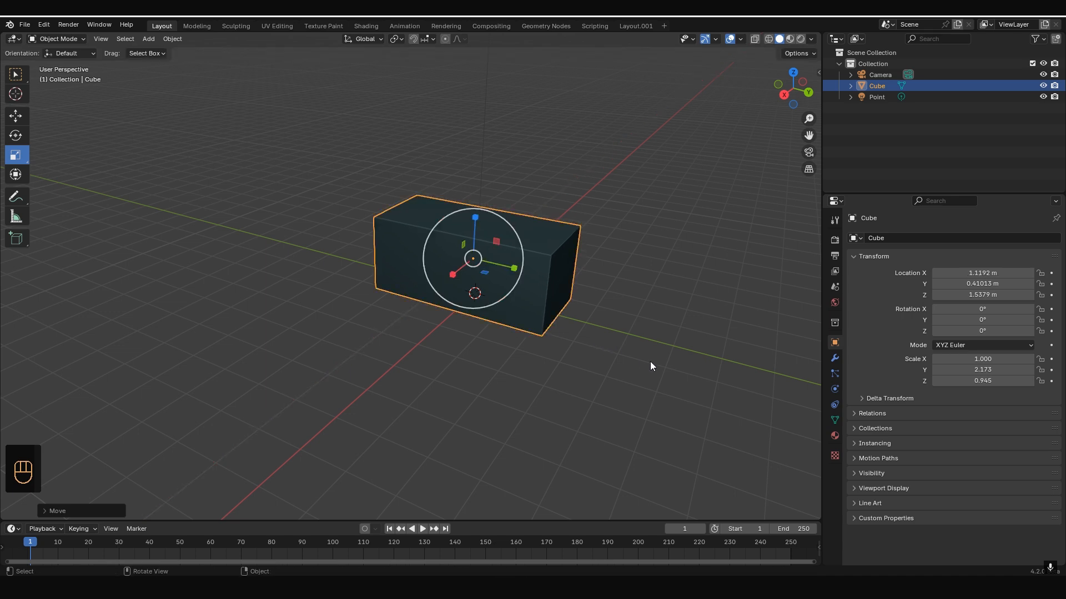
key("s")
key("y")
left_click(432, 296)
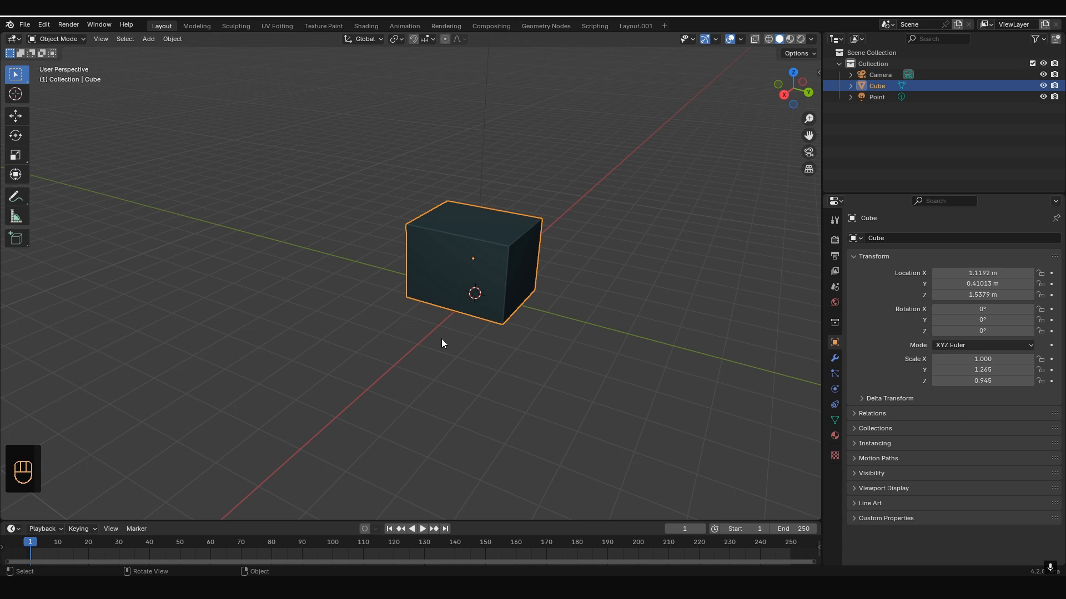
Duplicate the cube and place the copy along the Y axis at about -2.75 m
key("shift")
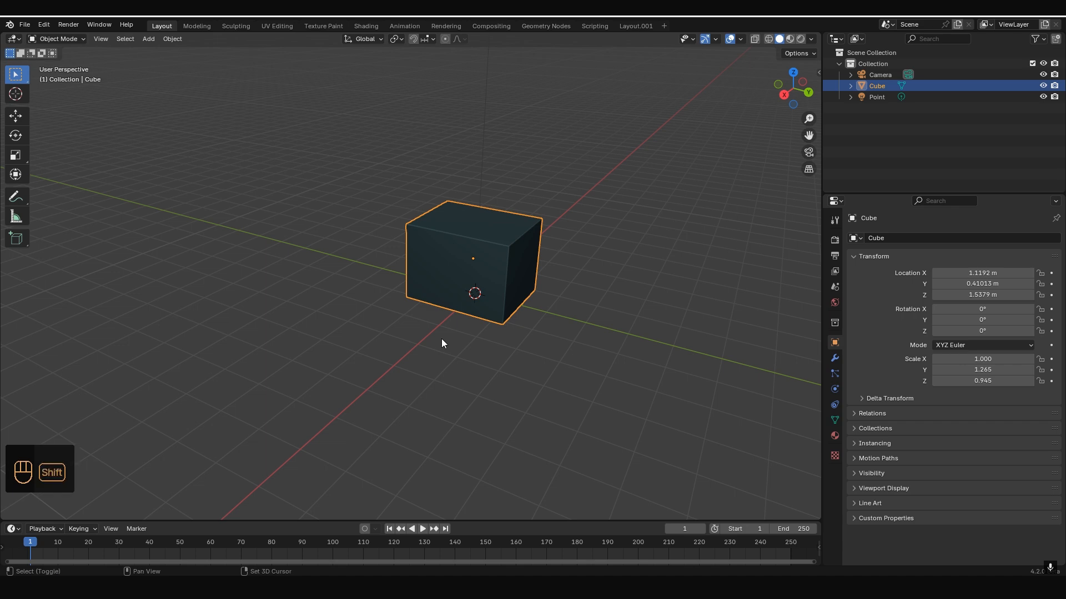
key("shift+d")
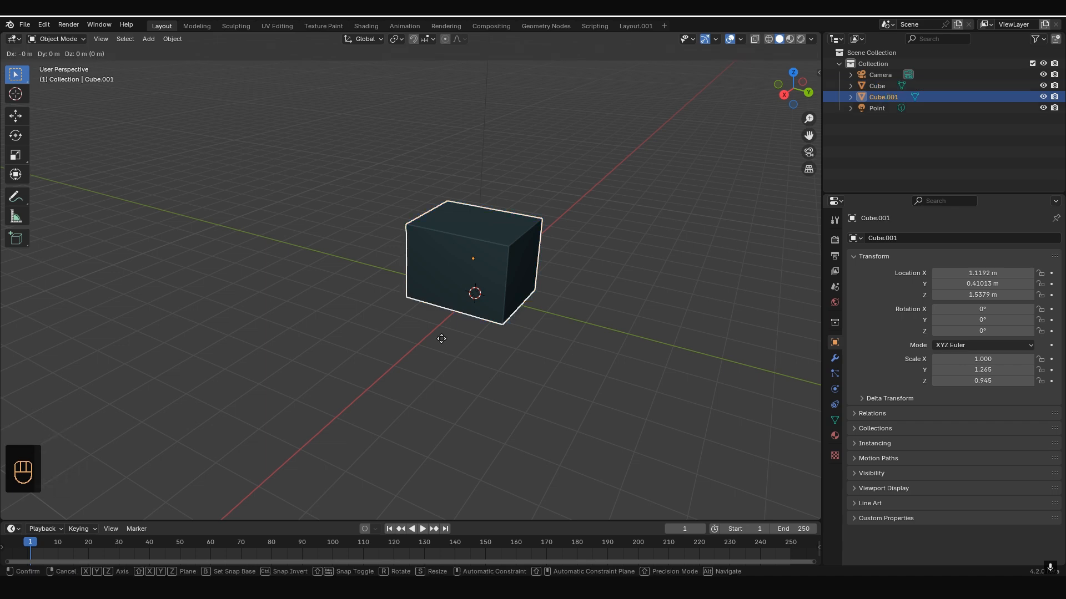
key("y")
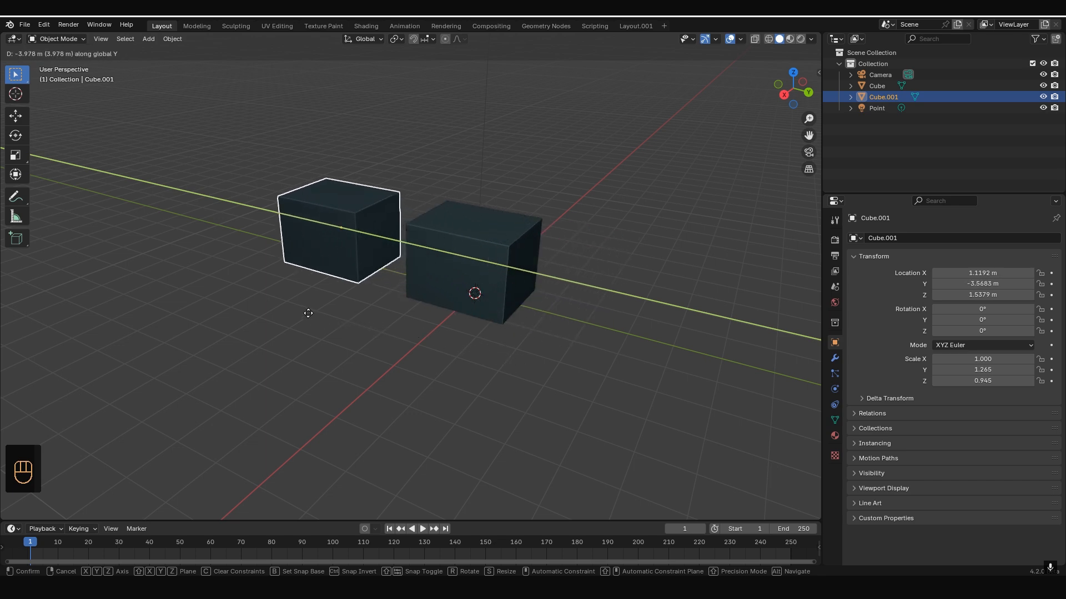
left_click(333, 323)
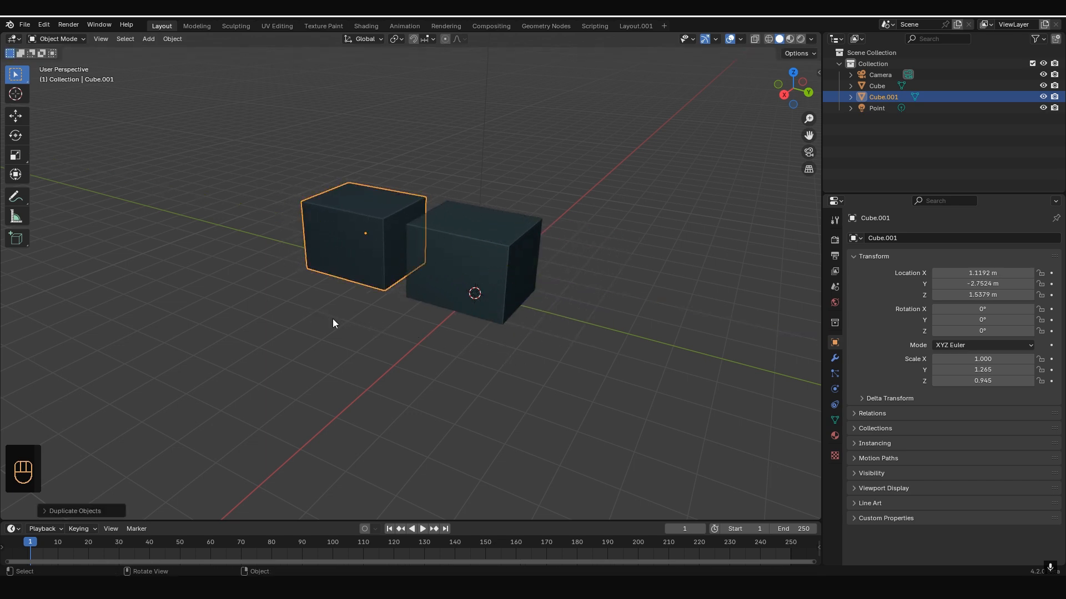
Repeat the last duplication four times to extend the row to six evenly spaced cubes
key("shift+r")
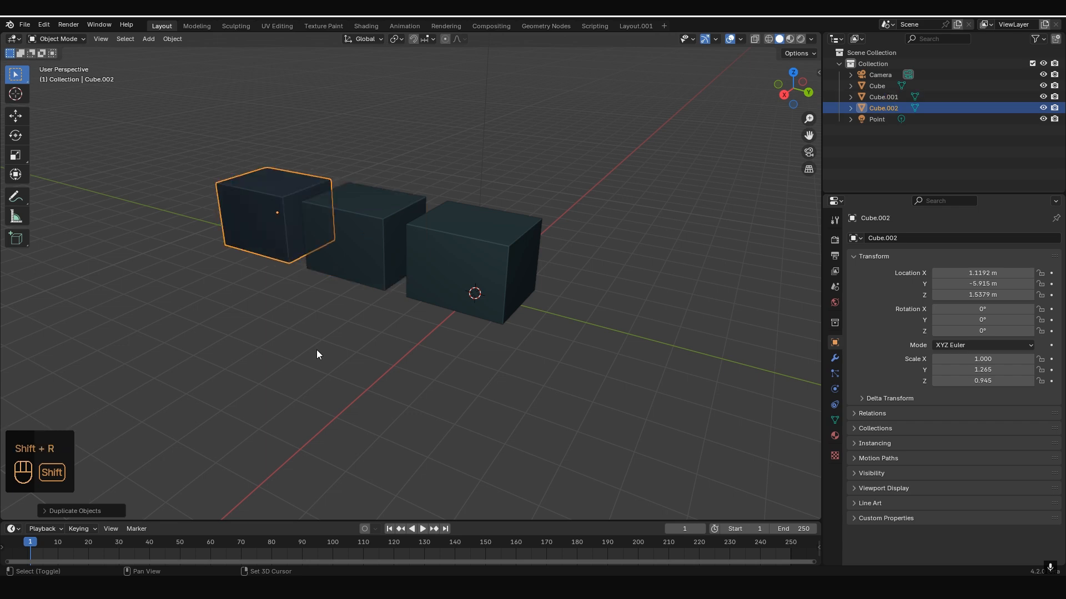
key("shift+r")
key("shift+r")
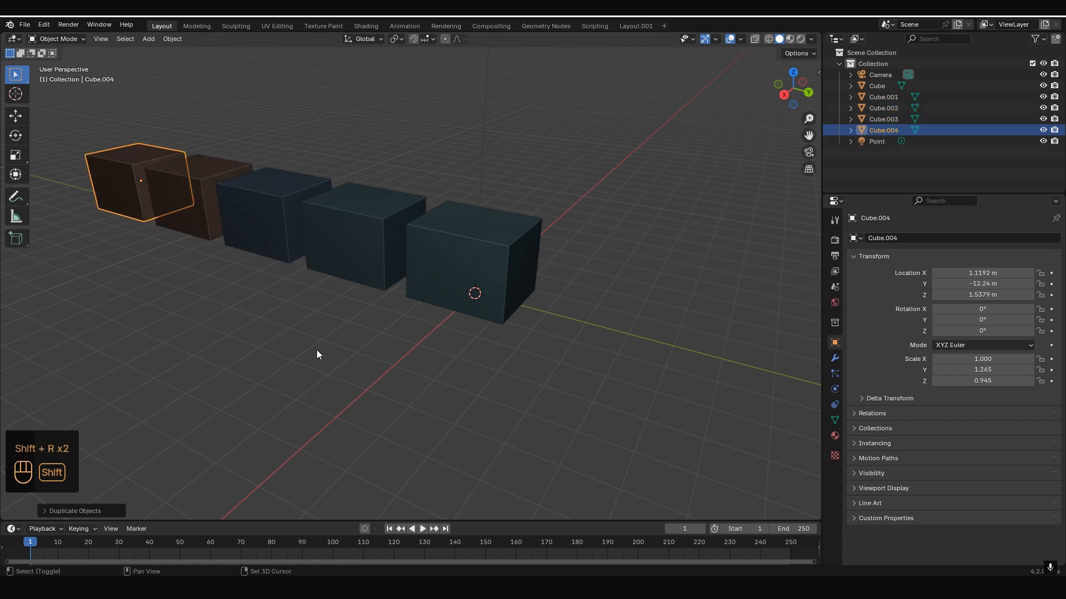
key("shift+r")
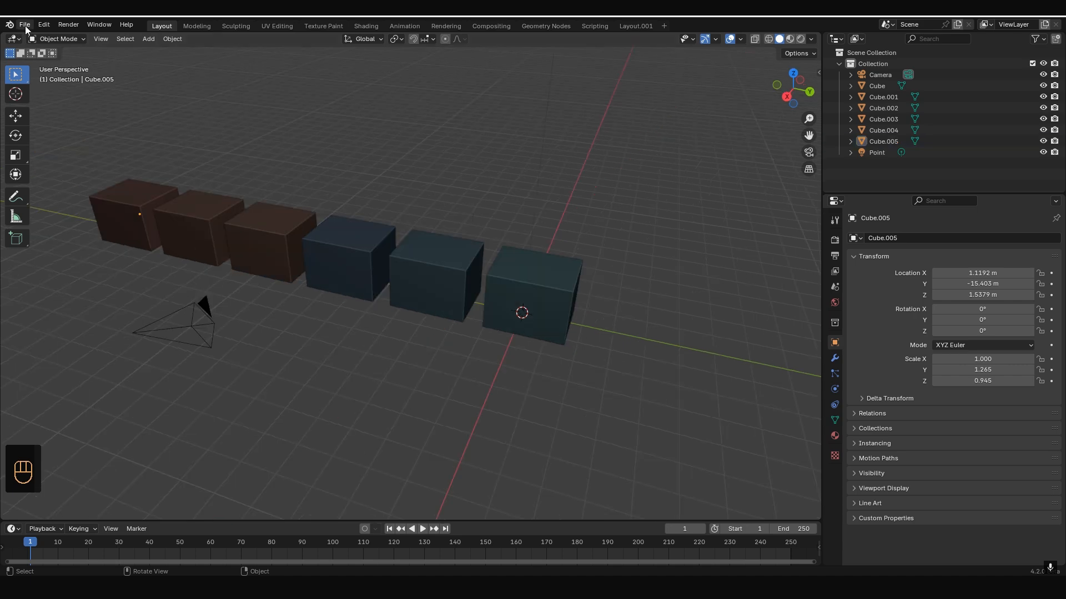
Save the project as 2.blend in the parent folder C:\Work 2024 C disk\Blender 3D\17\
left_click(25, 25)
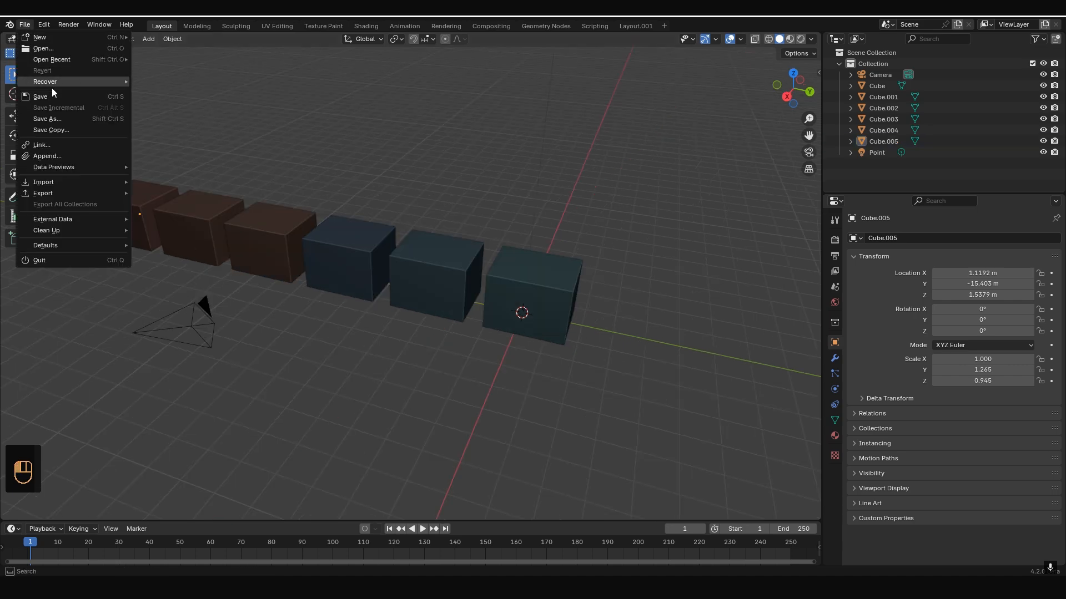
left_click(58, 119)
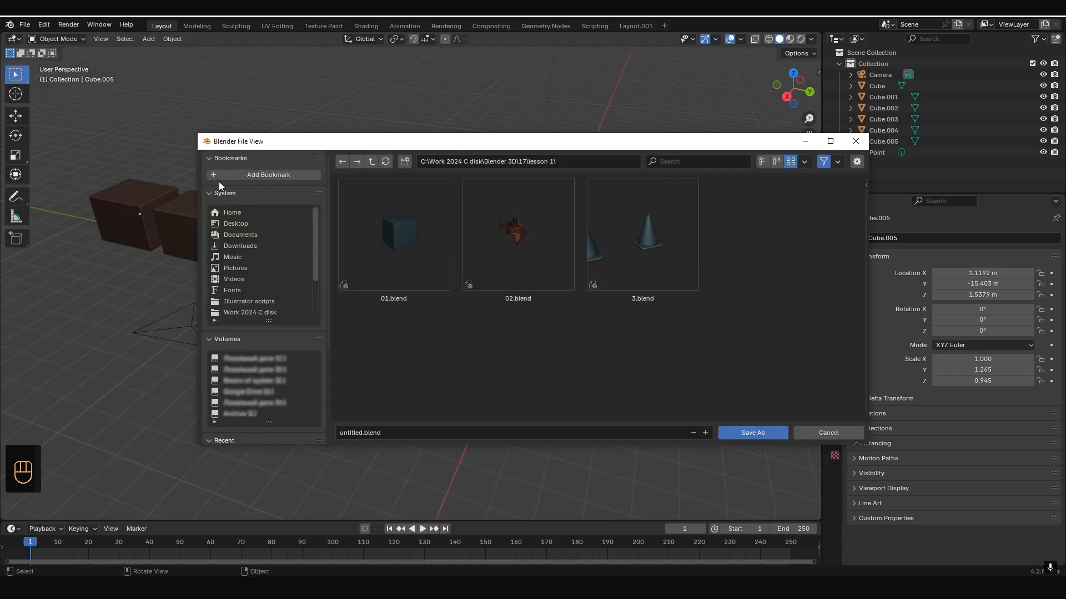
left_click(371, 161)
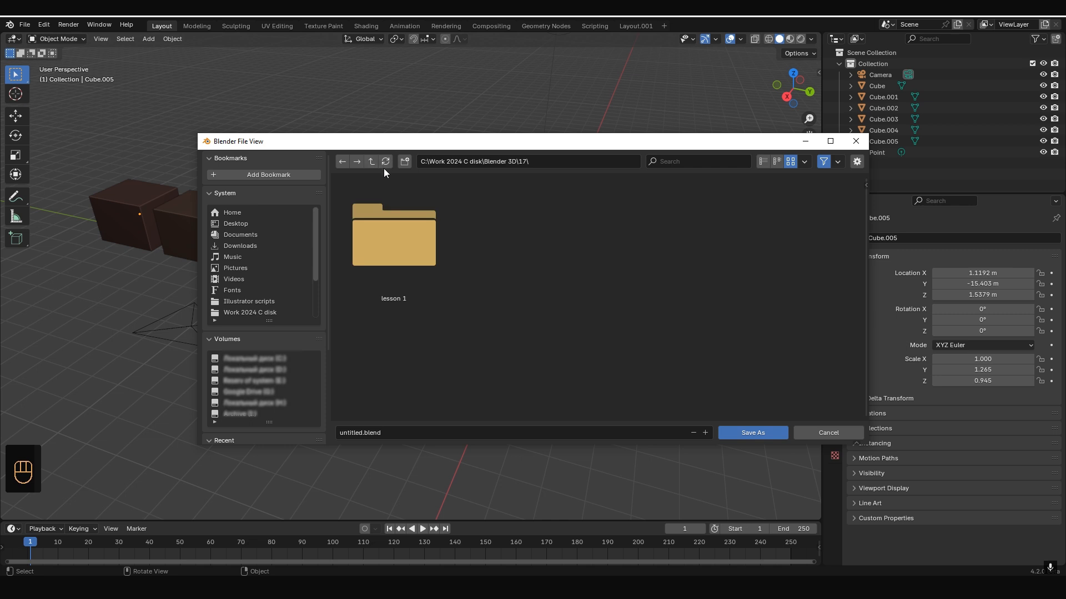
left_click(356, 433)
type("2")
left_click(765, 434)
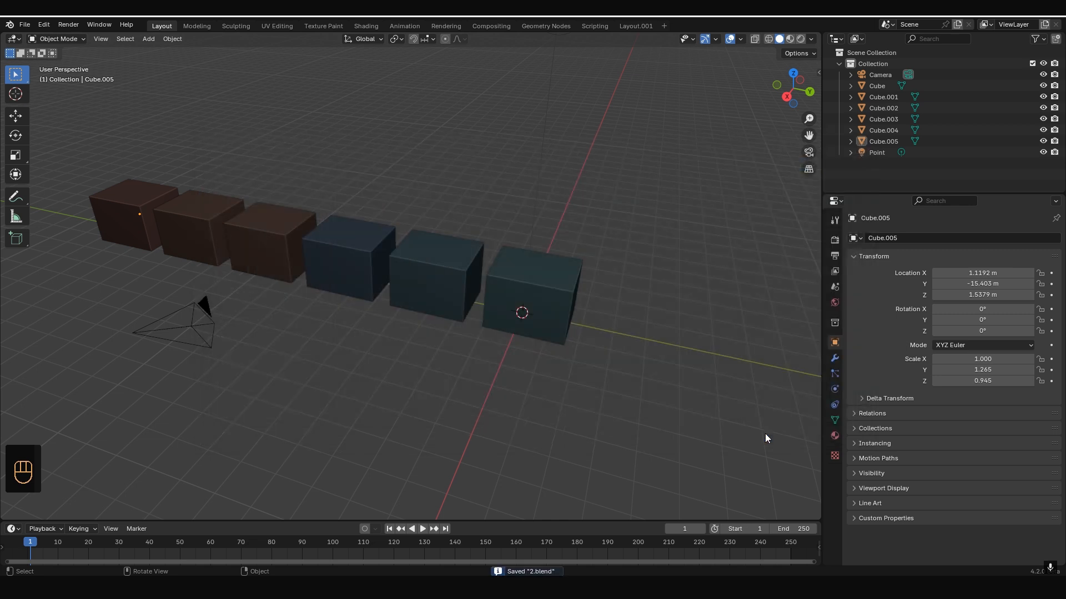
Delete all objects in the scene, including the cubes, camera and light
key("a")
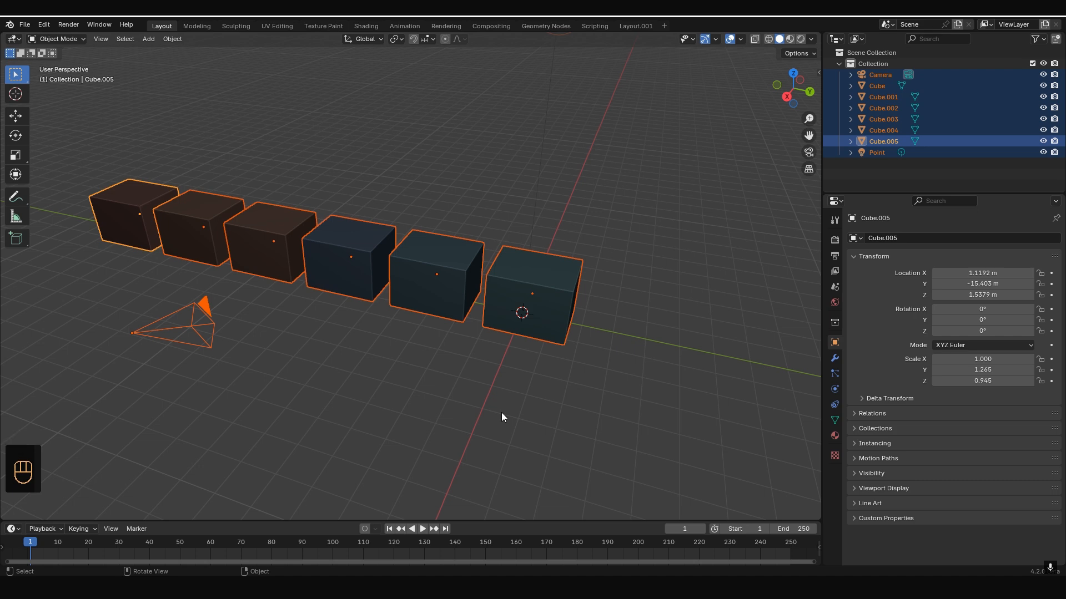
key("Delete")
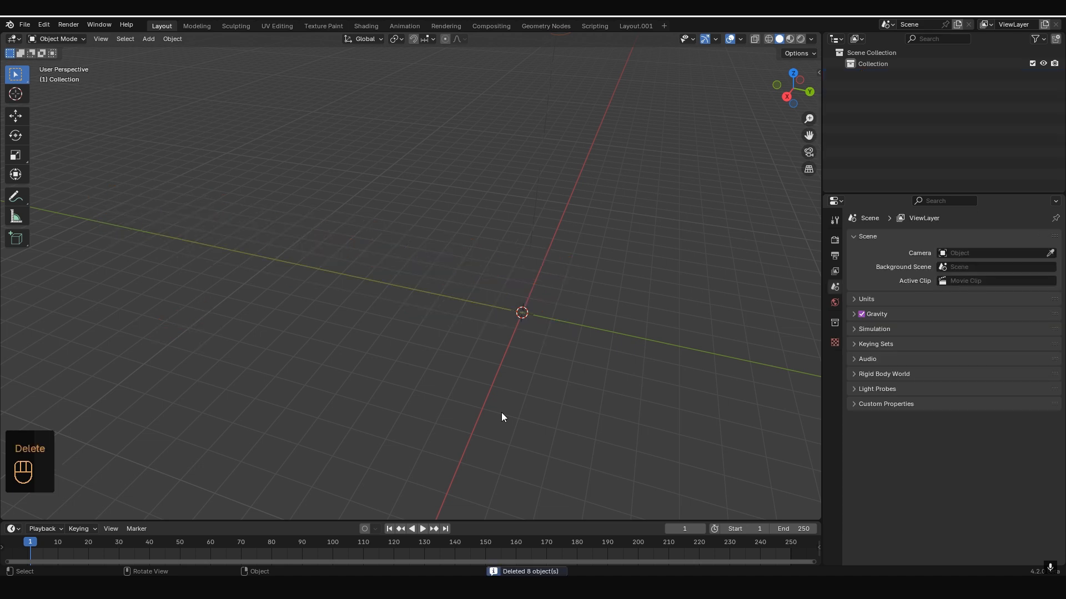
Add a mesh plane at the origin and scale it uniformly to about 2.54
middle_click_drag(501, 412, 448, 353)
key("shift+a")
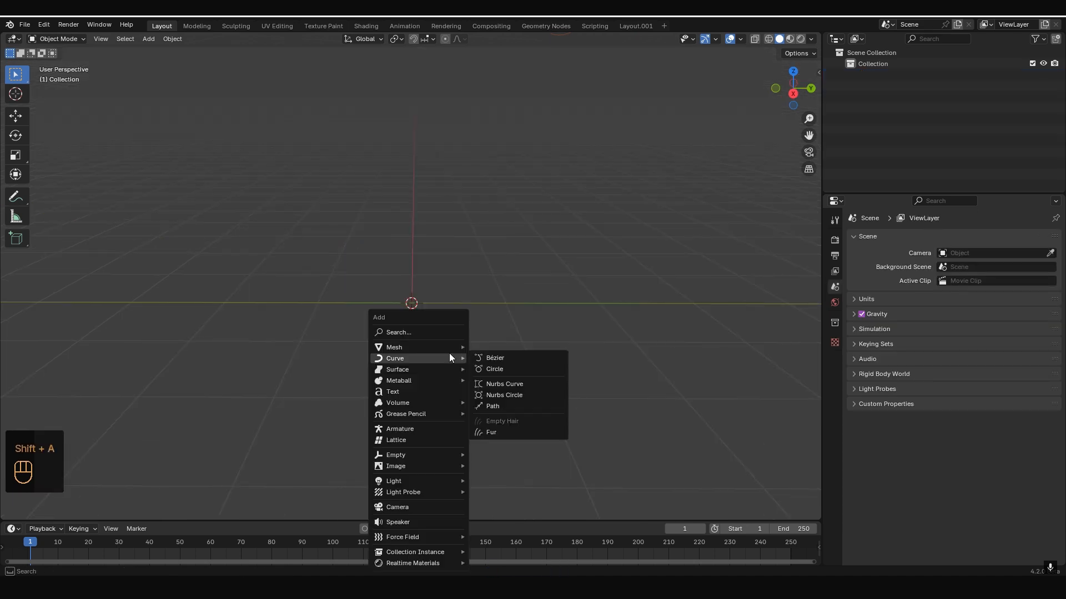
mouse_move(438, 348)
left_click(503, 347)
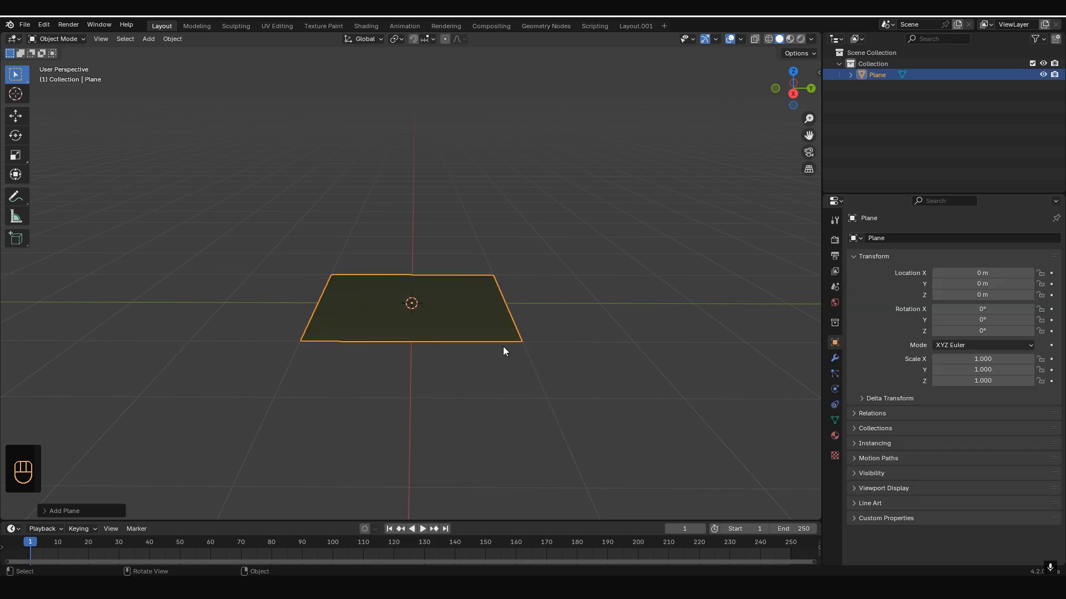
key("s")
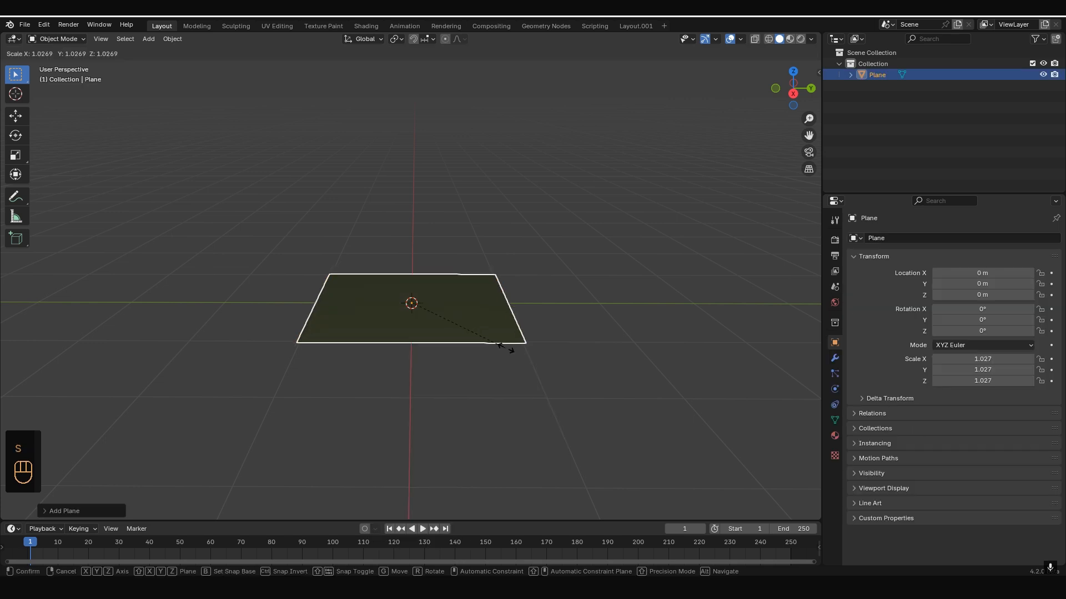
left_click(612, 460)
Add a mesh cube at the origin on top of the enlarged plane
scroll(495, 348, "up", 2)
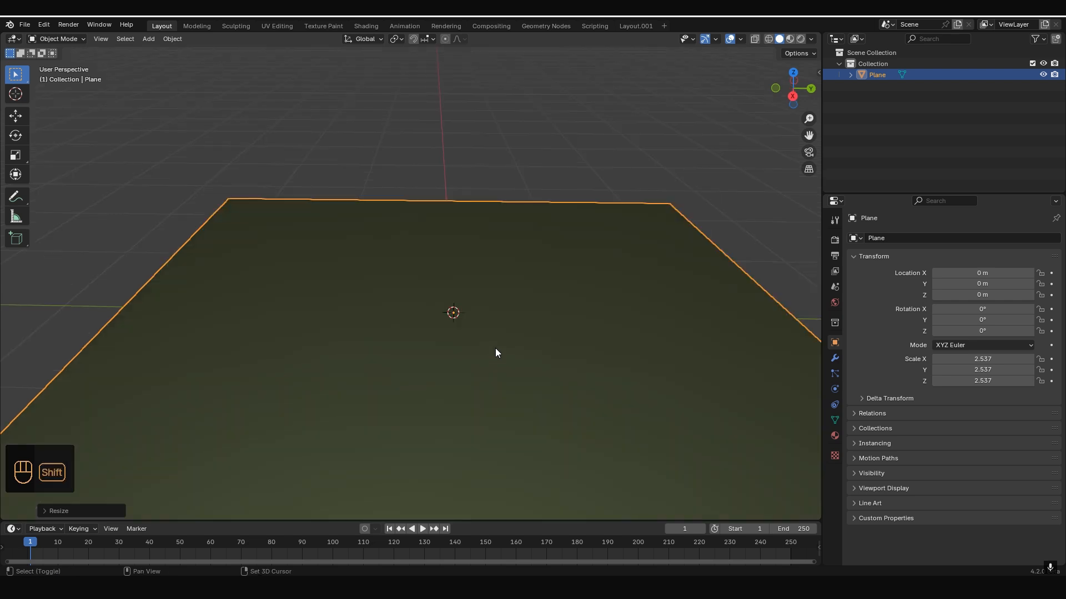
key("shift+a")
left_click(552, 359)
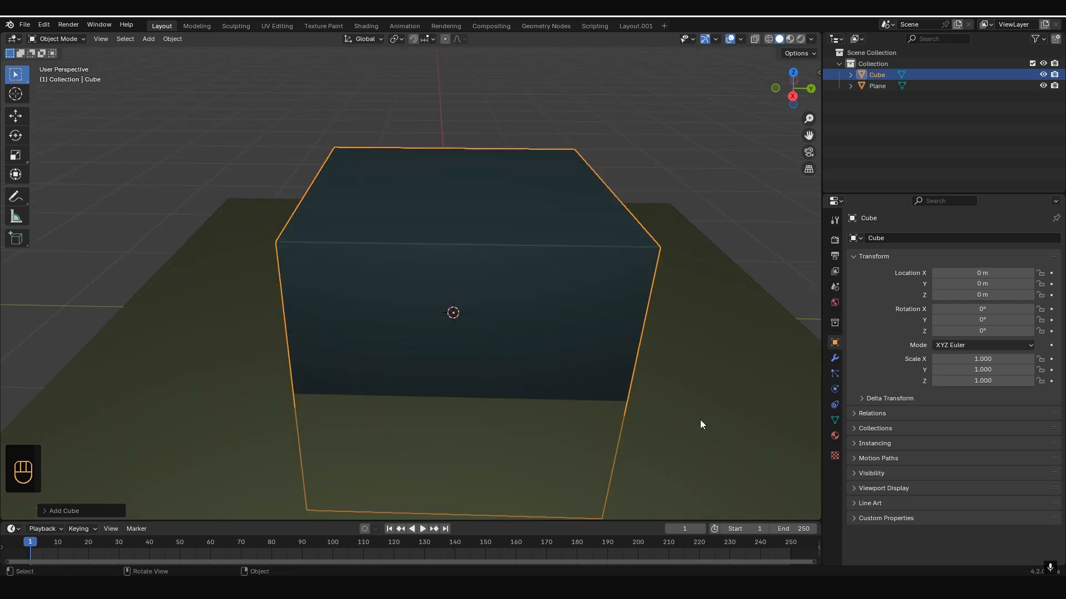
Scale the cube into a wall block of about 0.18 on X, 0.548 on Y and 0.425 on Z
key("s")
left_click(498, 328)
key("s")
key("y")
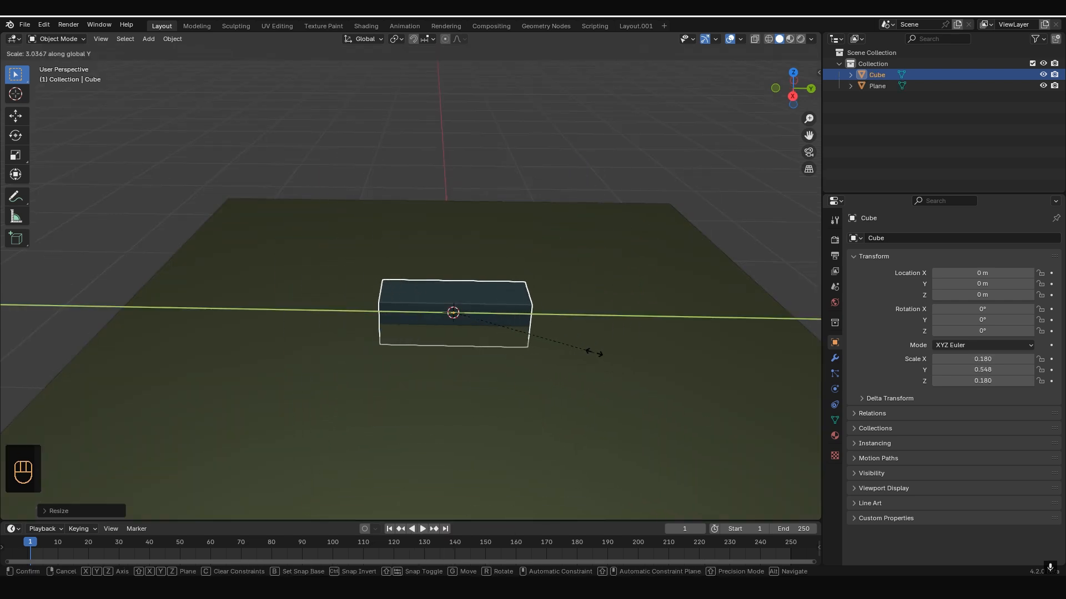
left_click(589, 355)
key("s")
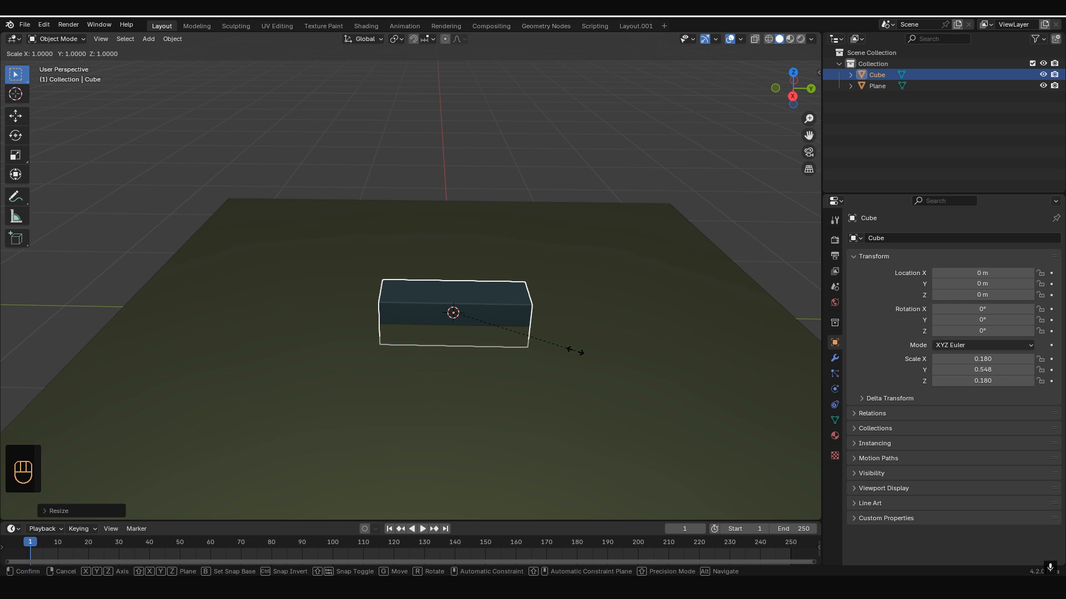
key("z")
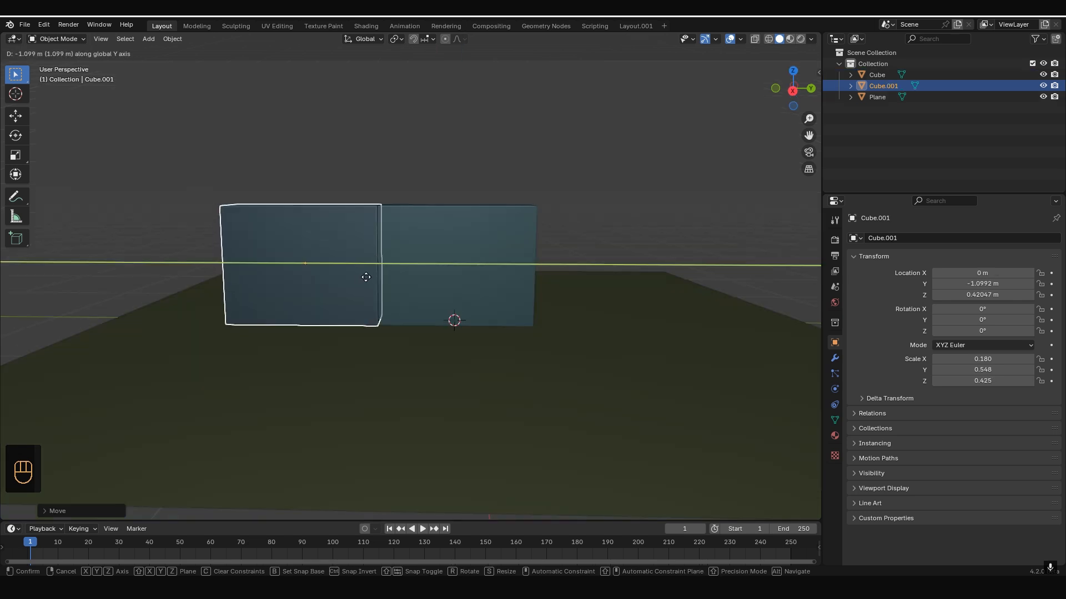
Duplicate the wall block twice side by side along Y and centre the row of three blocks on the plane
left_click(366, 277)
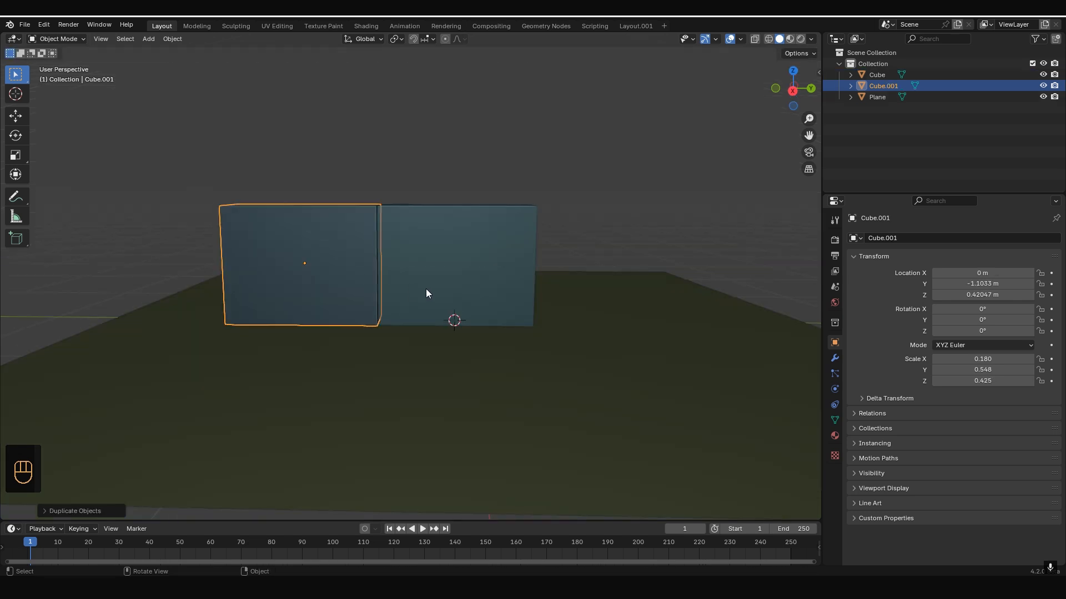
key("shift+d")
left_click(342, 257)
left_click(342, 258, "shift")
left_click(416, 268, "shift")
Move the middle wall block back along X by about 0.064 m
key("g")
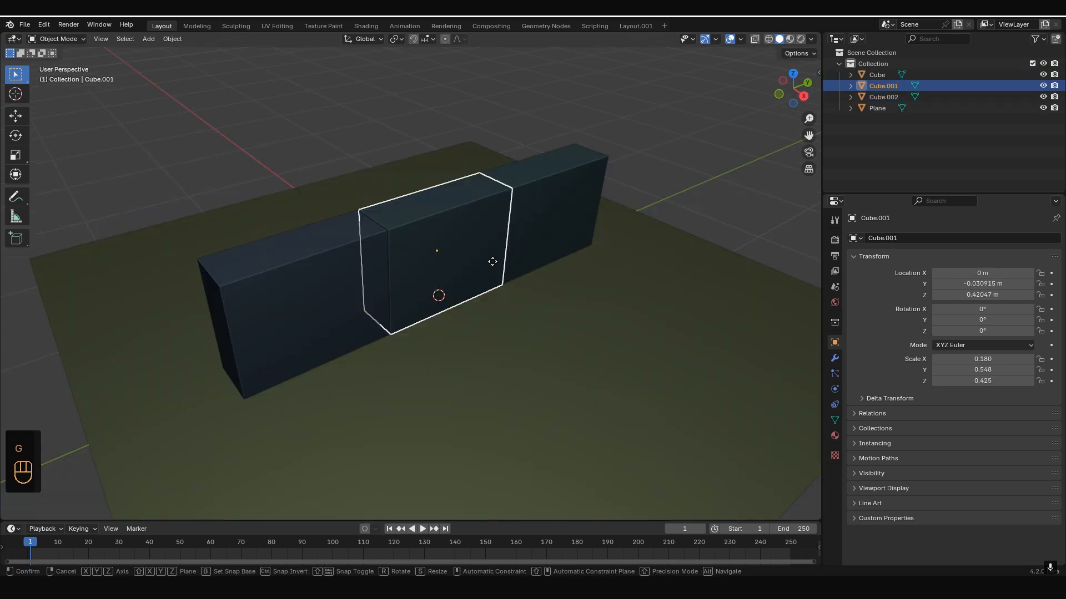
key("x")
left_click(486, 264)
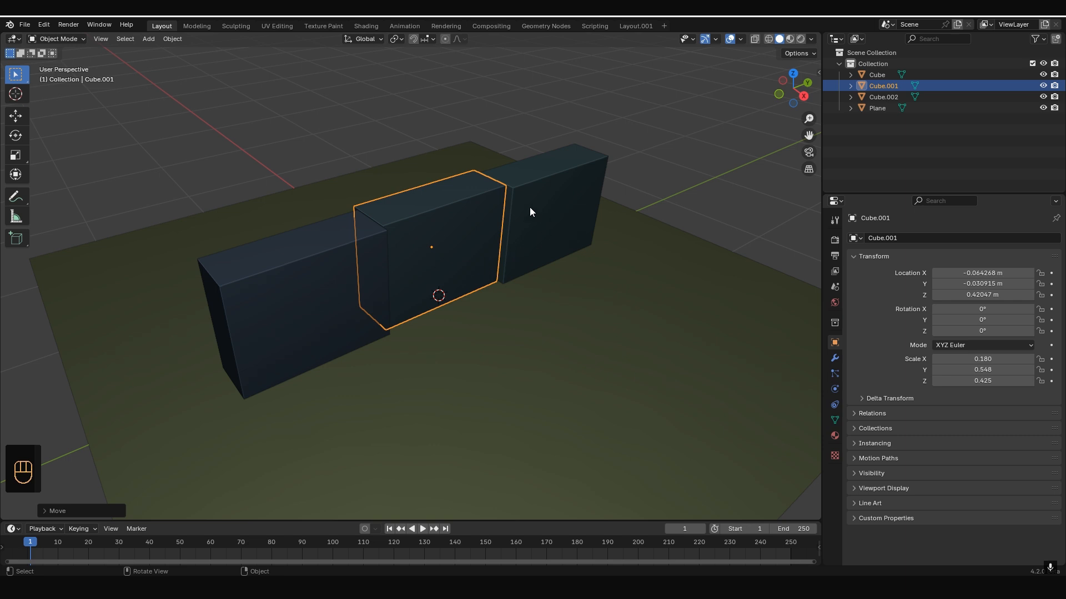
Add a slim cube post scaled to about 0.035 × 0.108 × 0.454 and place it against the wall at X 0.224 m, Z 0.441 m
key("g")
key("z")
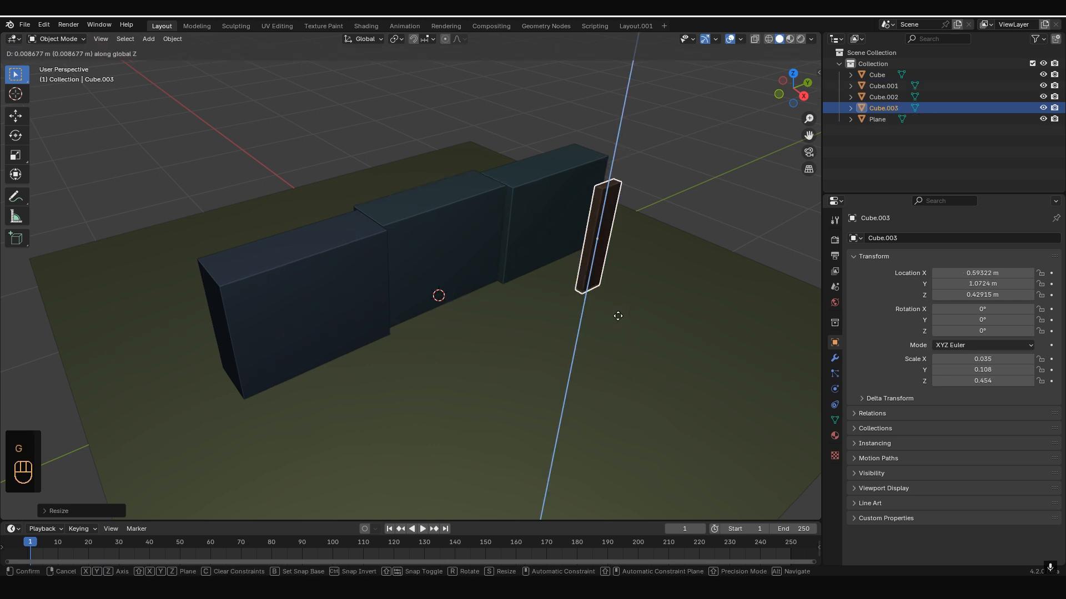
left_click(618, 314)
mouse_move(595, 314)
middle_mouse_down()
mouse_move(538, 275)
mouse_move(594, 318)
middle_mouse_up()
key("g")
key("x")
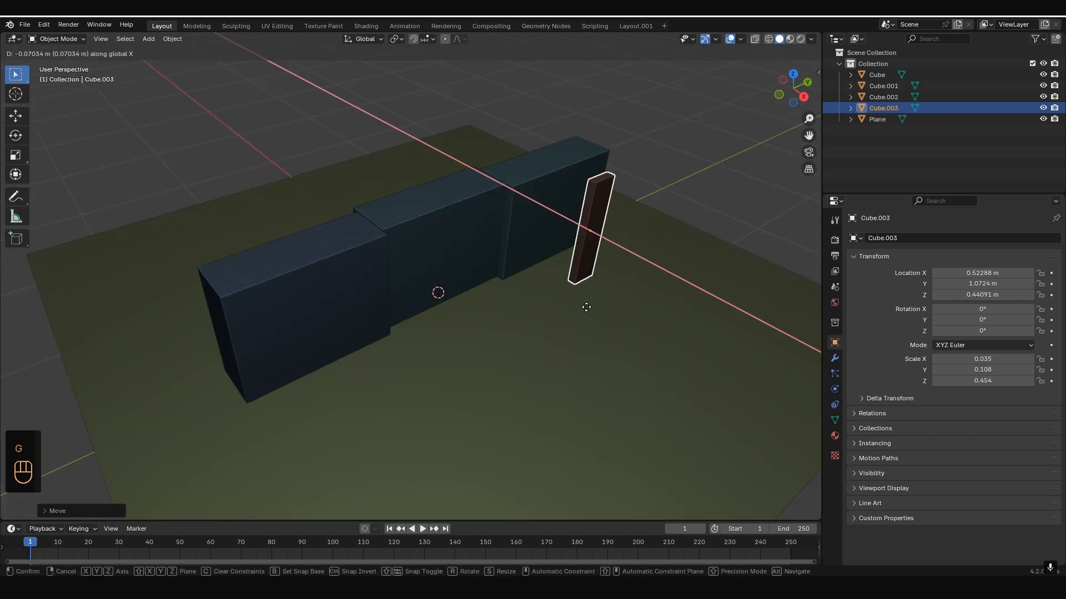
left_click(565, 278)
Move the post along Y to about 0.70 m and place a duplicate of it at Y about -0.76 m
middle_click_drag(564, 278, 498, 231, "alt")
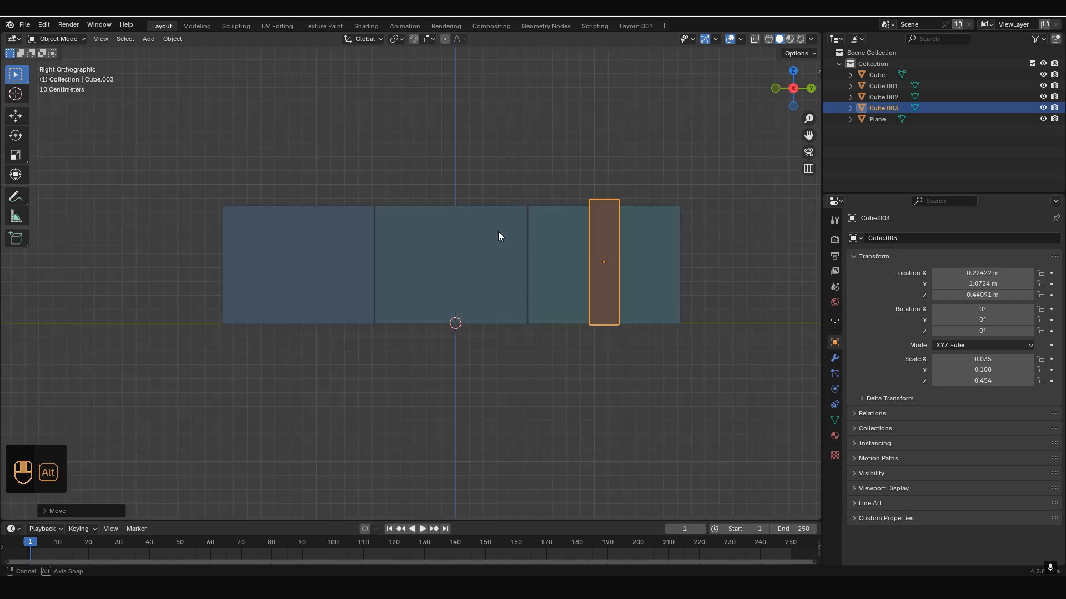
key("g")
key("y")
left_click(644, 267)
key("shift+d")
key("y")
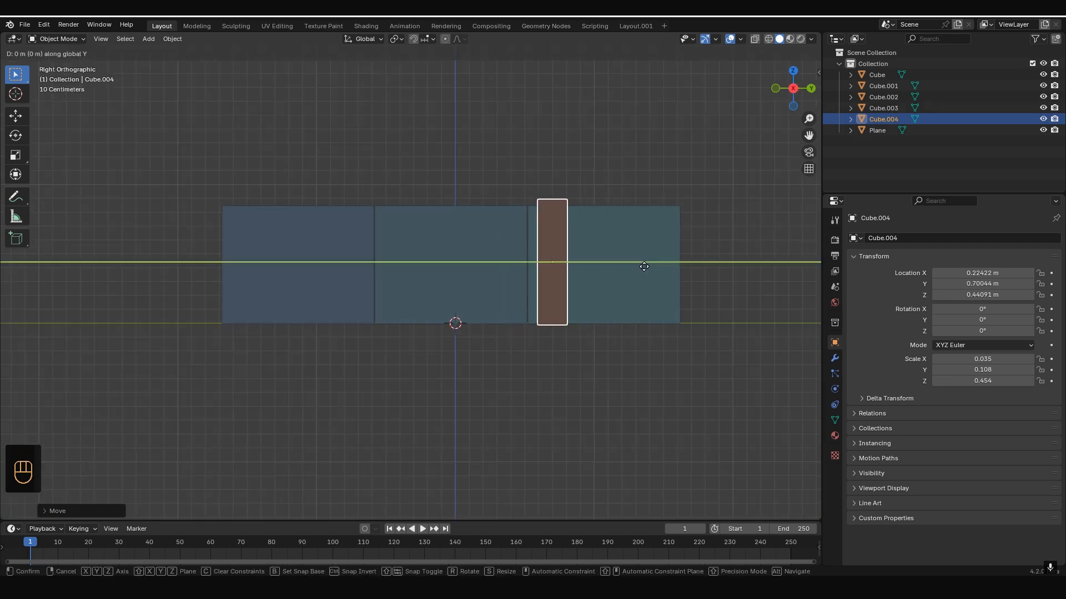
left_click(444, 256)
Add a mesh cylinder at the origin and scale it uniformly to about 0.737
middle_click_drag(444, 255, 492, 326)
key("shift+a")
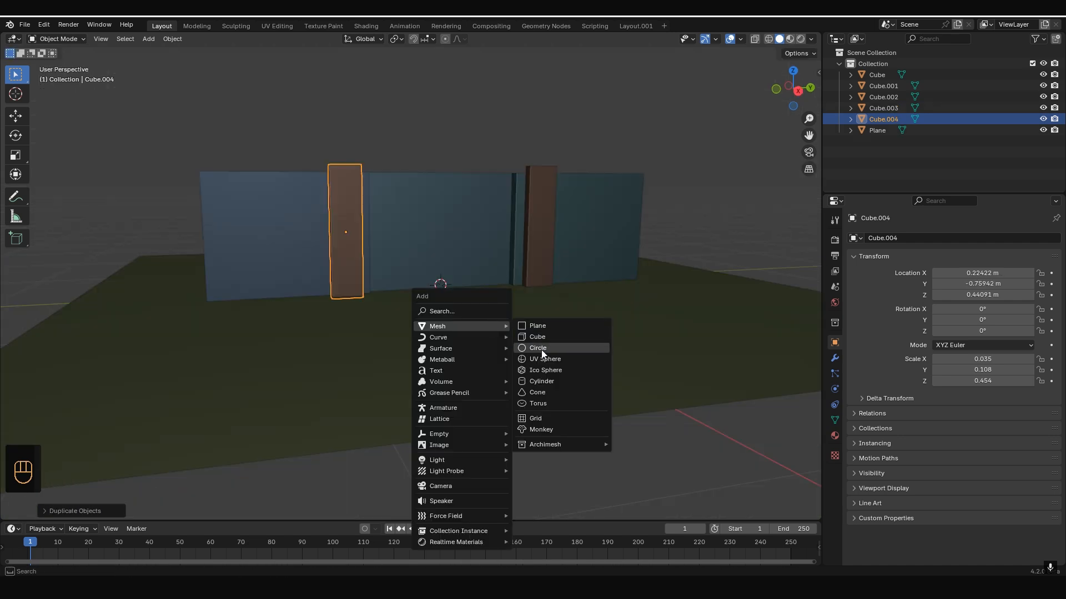
left_click(543, 381)
key("s")
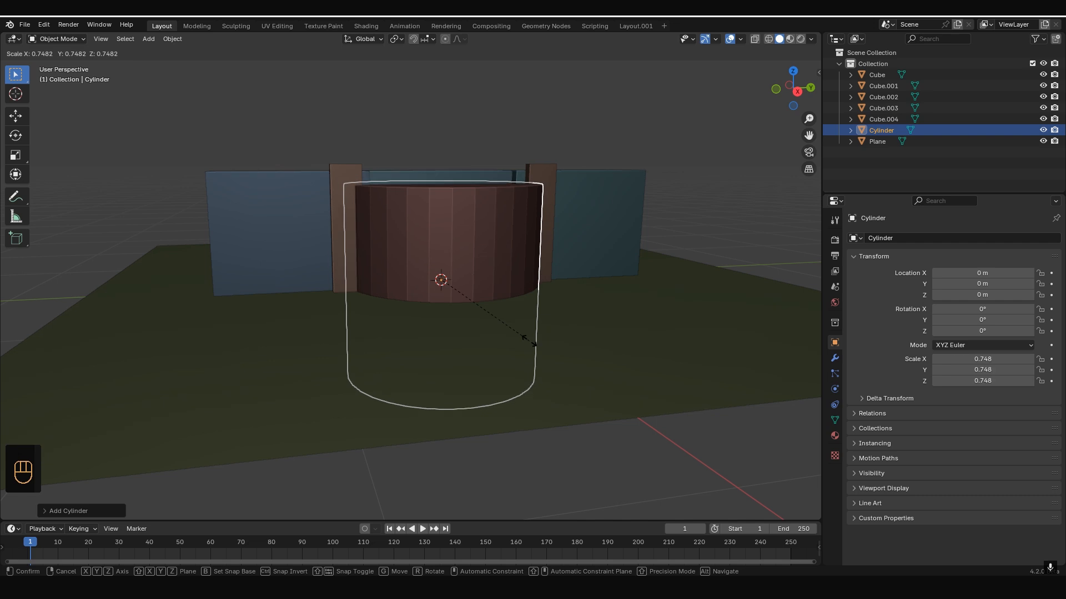
left_click(528, 340)
Lower the cylinder to Z about -0.62 m and move it in front of the wall to X about 1.21 m
key("g")
key("z")
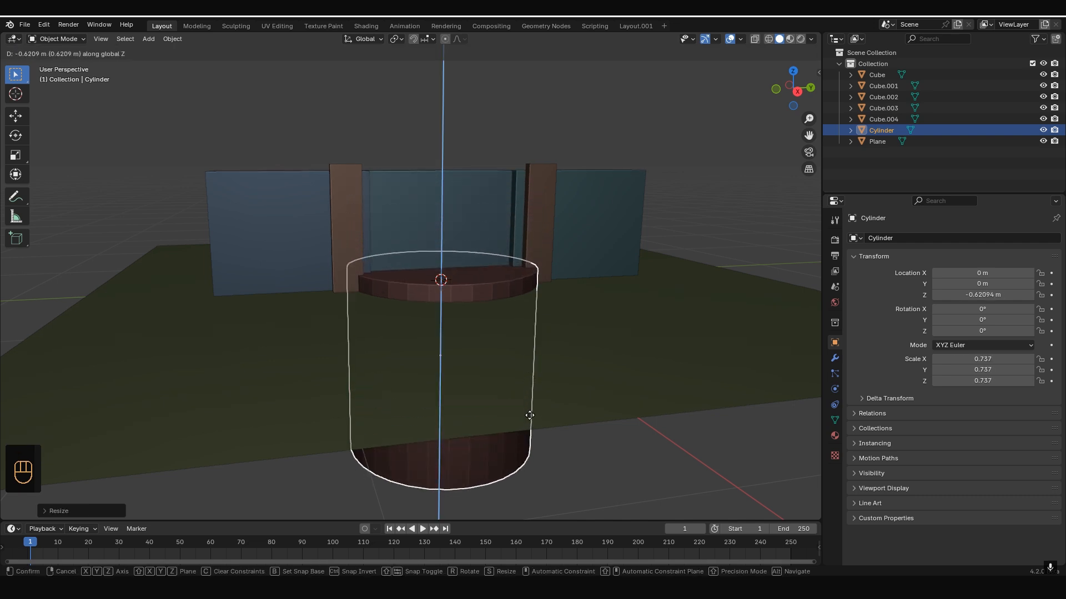
left_click(530, 415)
key("g")
key("x")
left_click(539, 369)
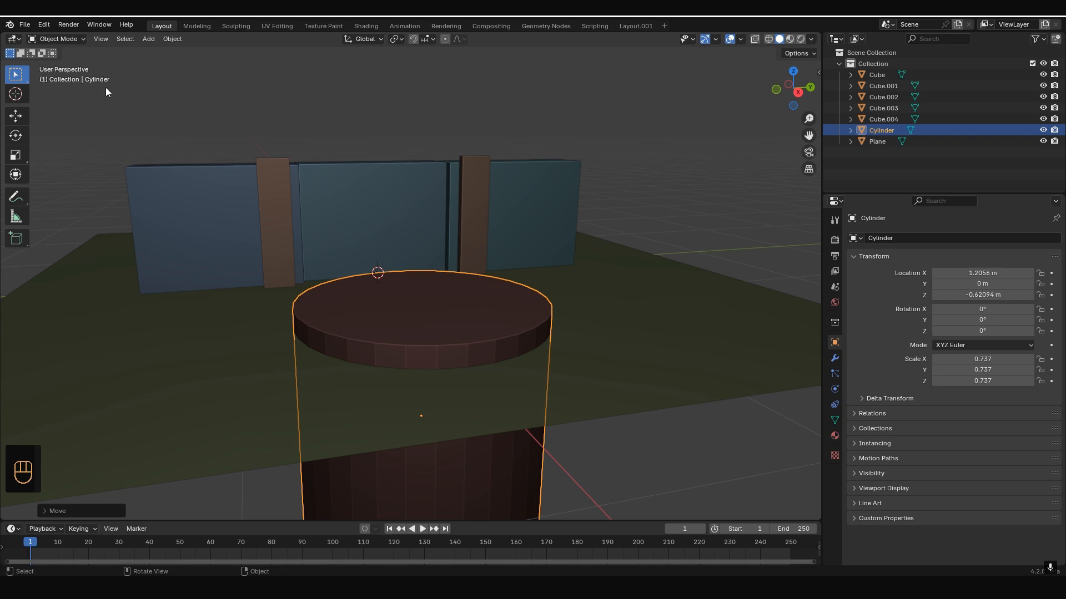
Enter Edit Mode on the cylinder and switch to face selection
left_click(78, 39)
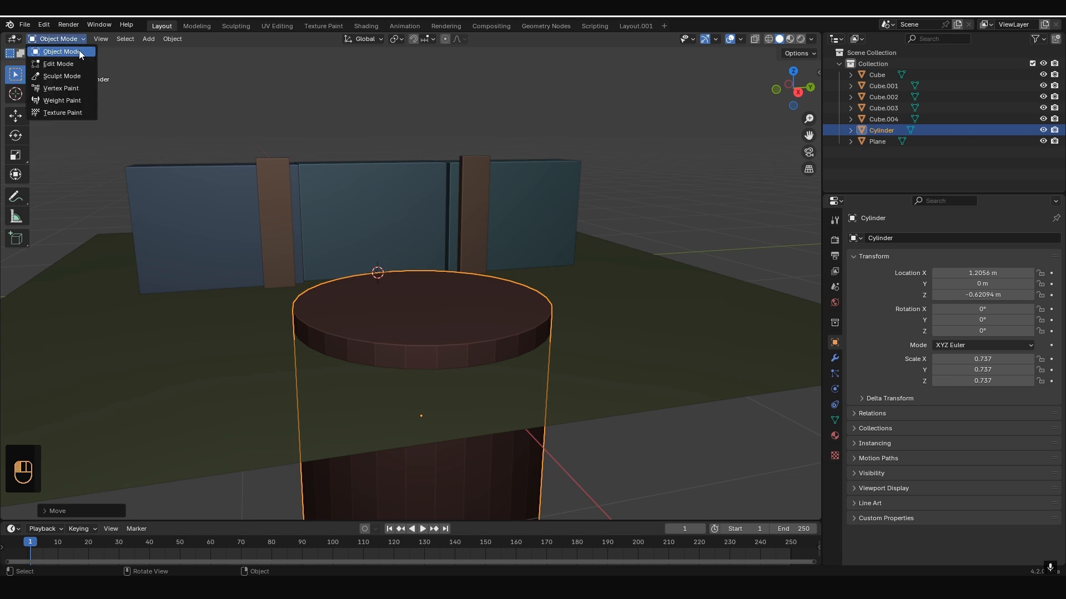
left_click(132, 92)
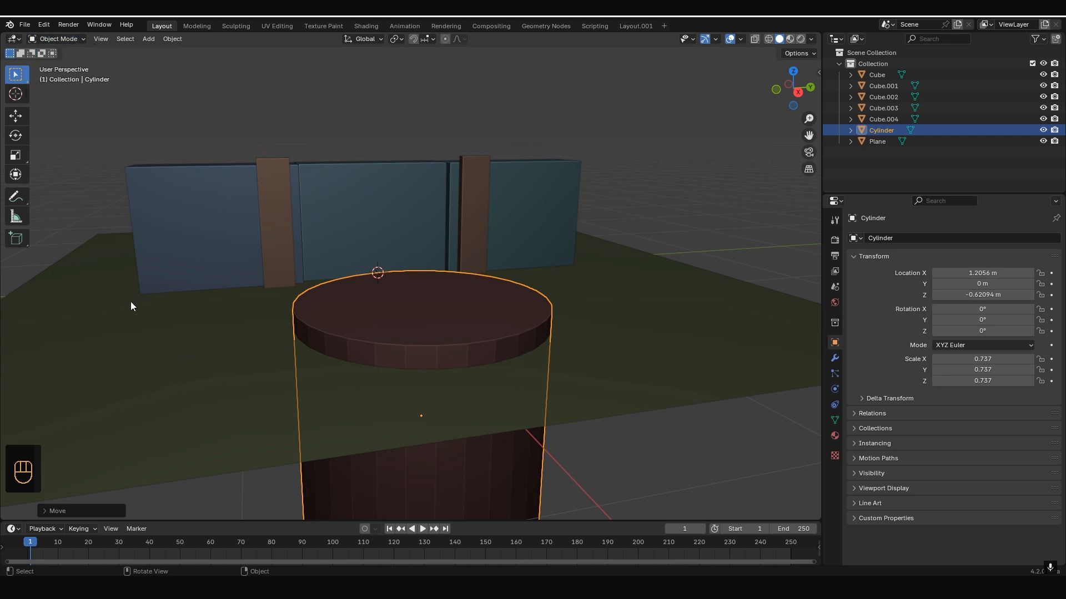
key("Tab")
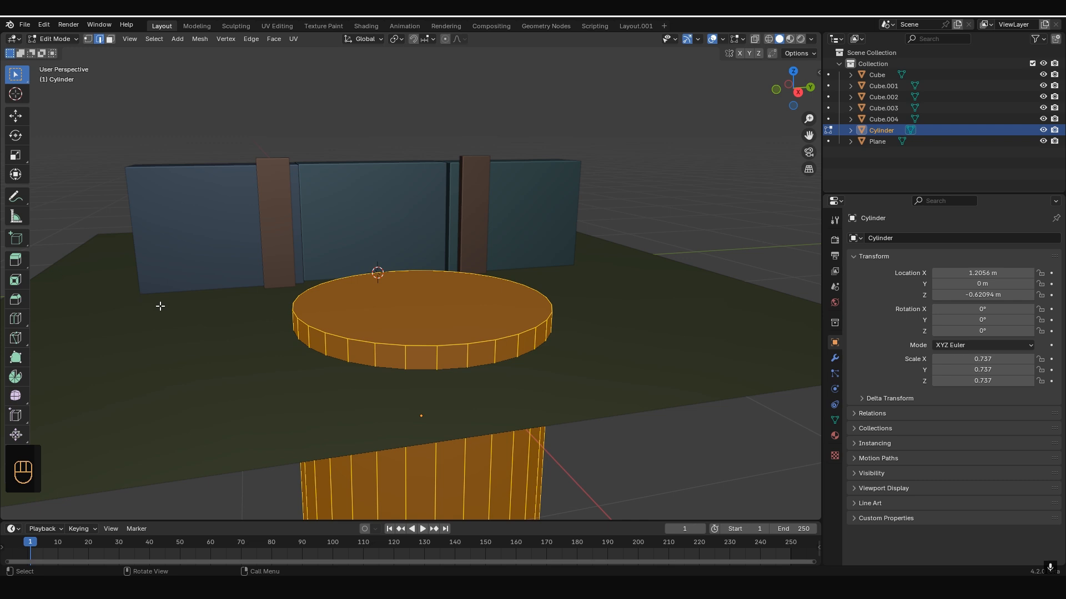
middle_click_drag(168, 306, 480, 398)
middle_click_drag(353, 258, 356, 345)
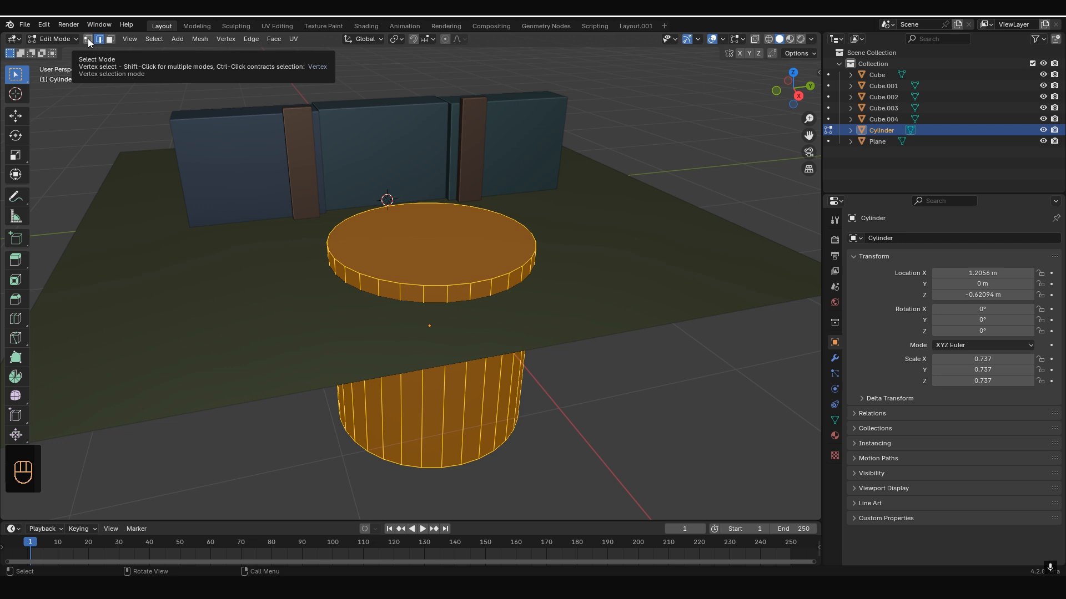
left_click(88, 39)
left_click(99, 40)
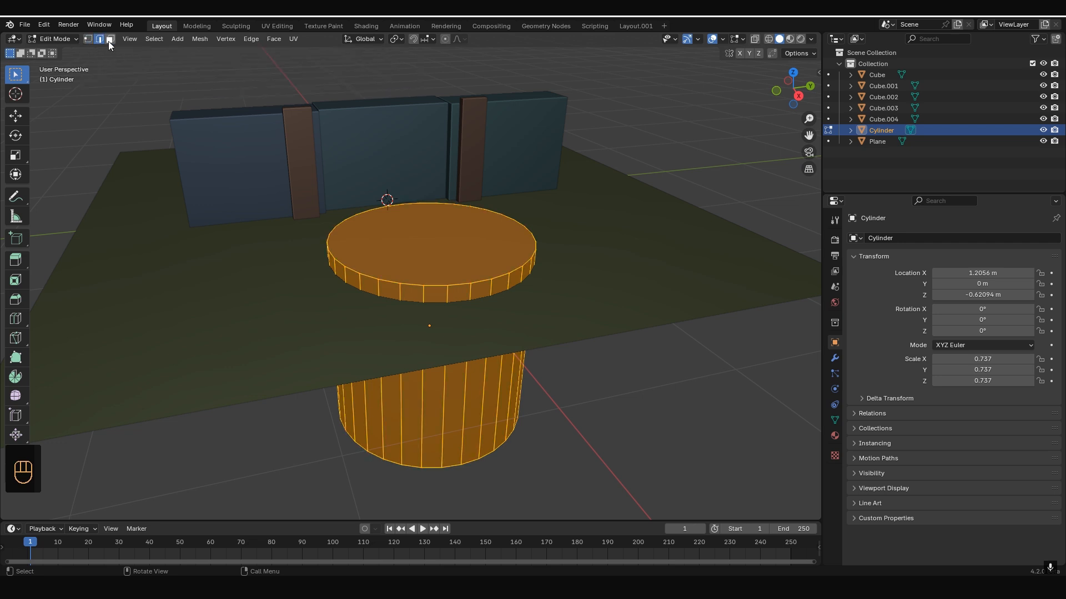
left_click(109, 40)
Move the cylinder's bottom face up along Z by about 1.2 m to leave a flat disc on the plane
middle_click_drag(446, 398, 431, 326)
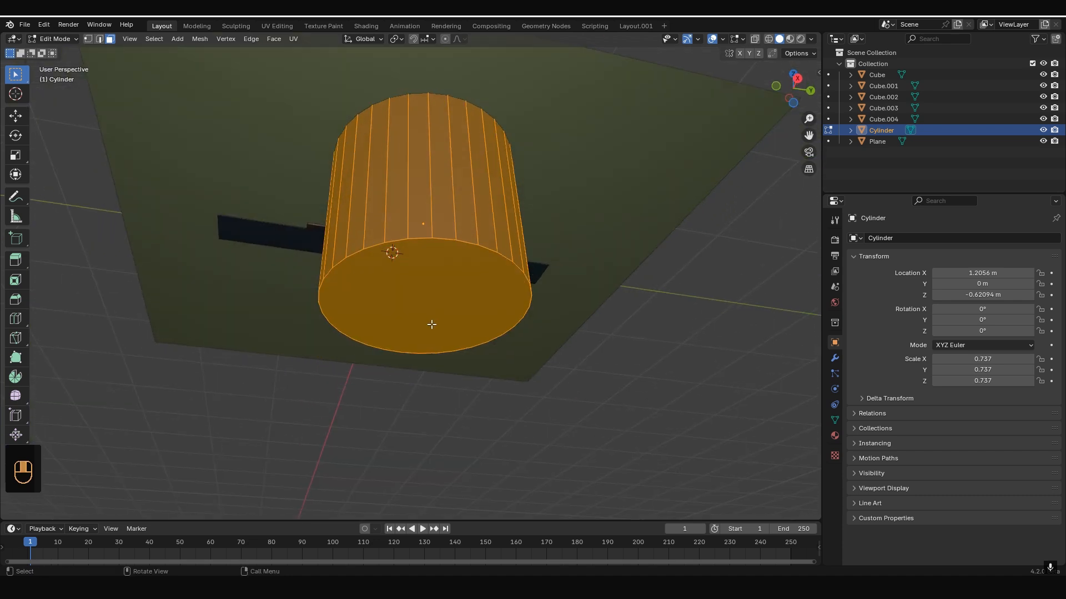
left_click(428, 306)
key("g")
key("z")
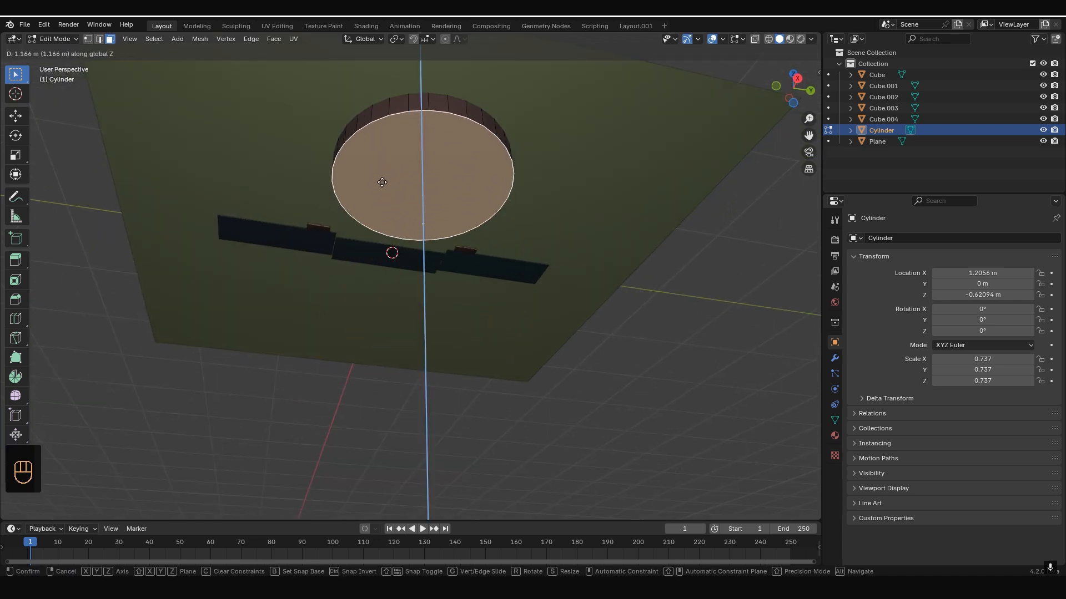
left_click(381, 169)
middle_click_drag(381, 169, 376, 255)
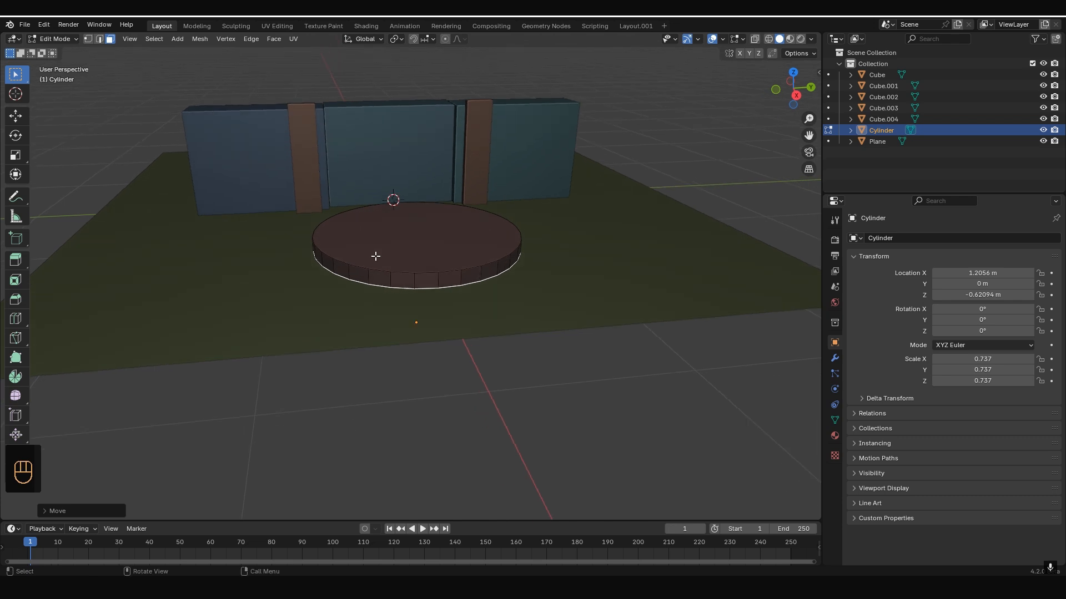
Raise the disc's top face slightly along Z, by about 0.007 m
scroll(449, 272, "up", 1)
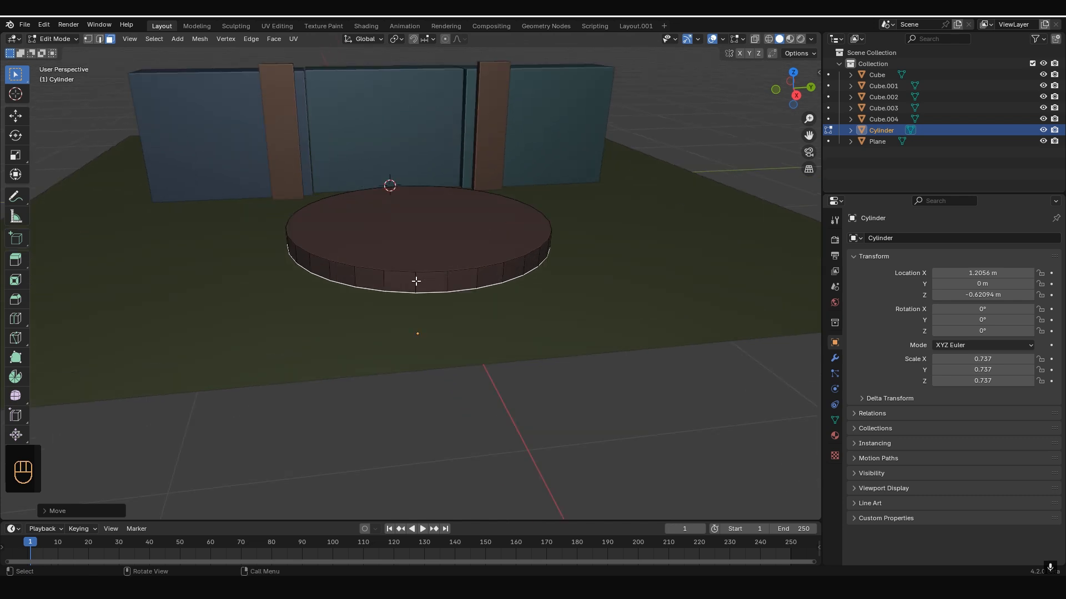
left_click(465, 255)
key("g")
key("z")
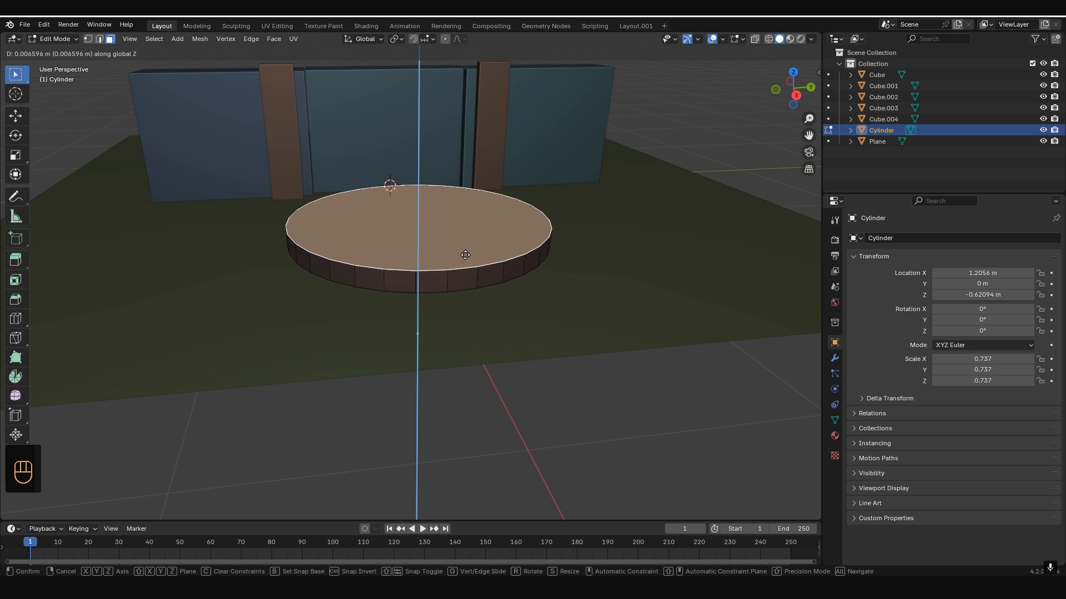
left_click(465, 255)
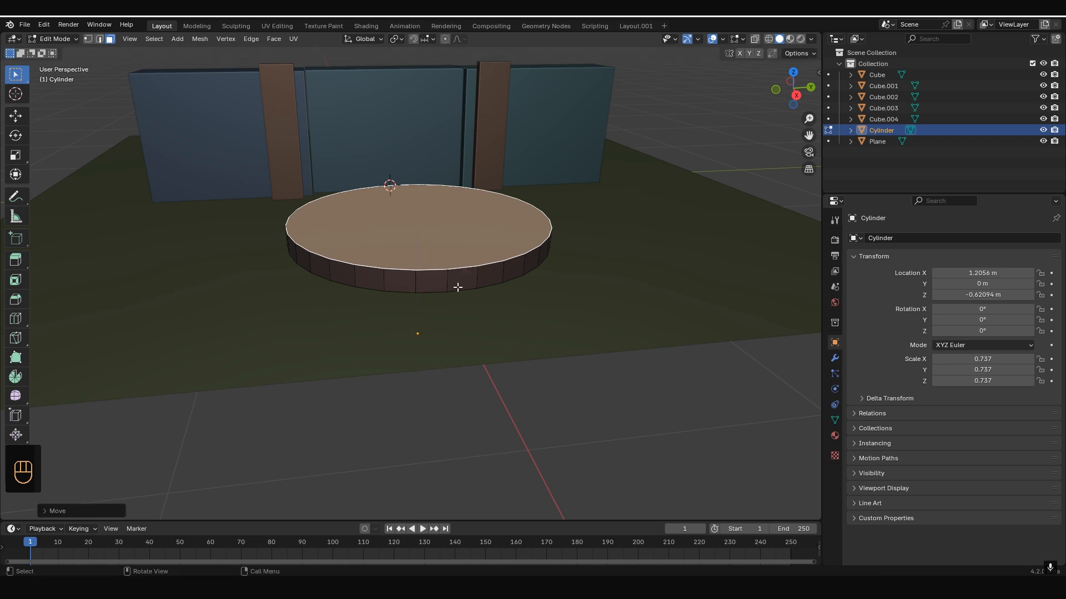
Add two evenly spaced horizontal loop cuts around the disc's side without sliding them
key("ctrl+r")
scroll(442, 284, "up", 1)
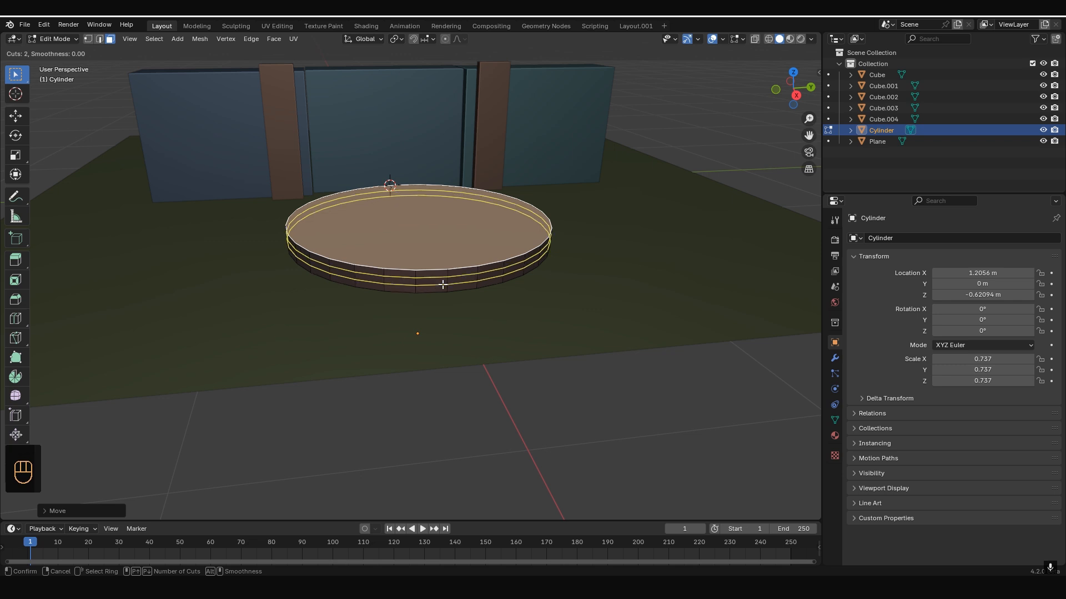
left_click(442, 288)
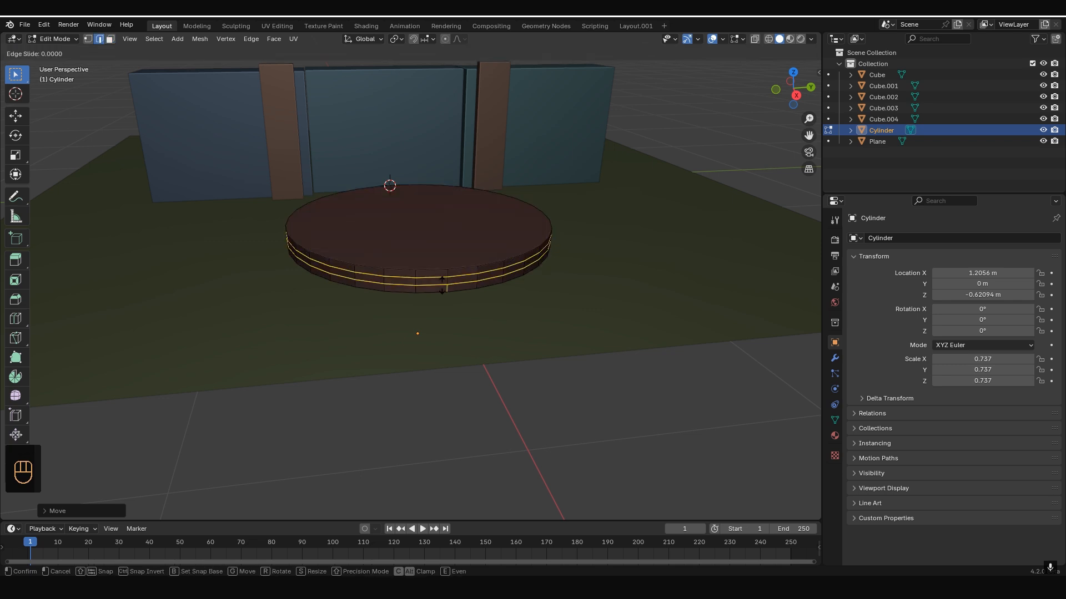
left_click(443, 287)
Bevel the disc's top rim edge loop with 2 segments and an offset of about 0.03 m
scroll(452, 302, "up", 5)
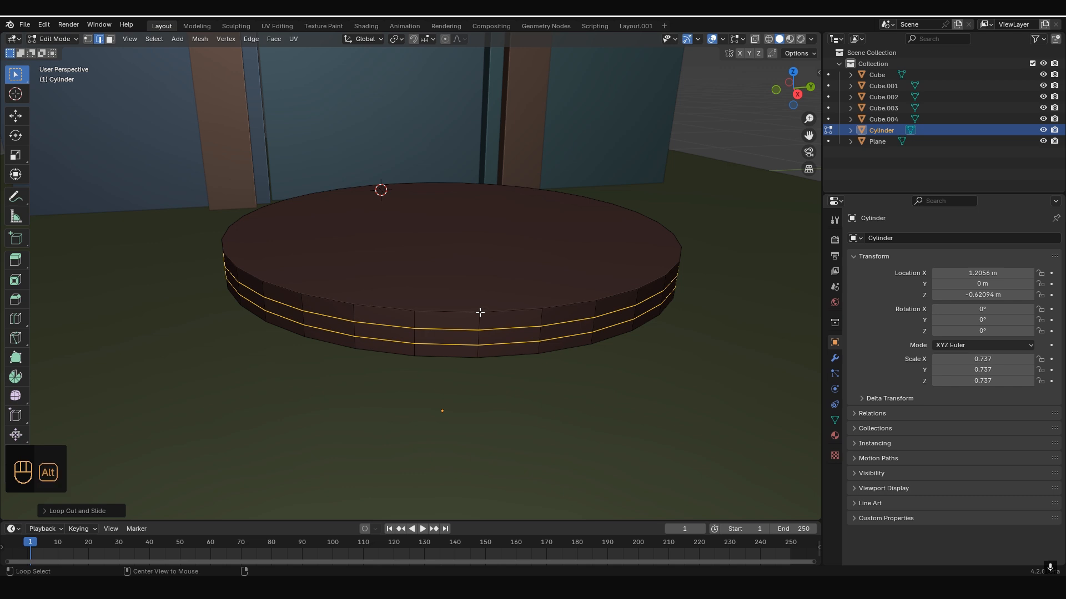
left_click(480, 312, "alt")
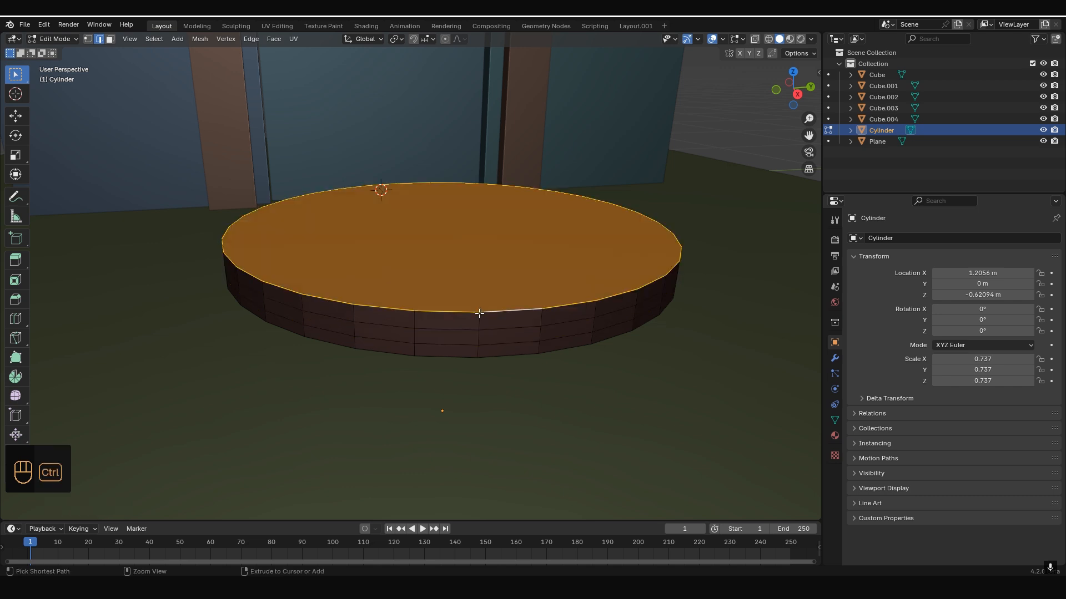
key("ctrl+b")
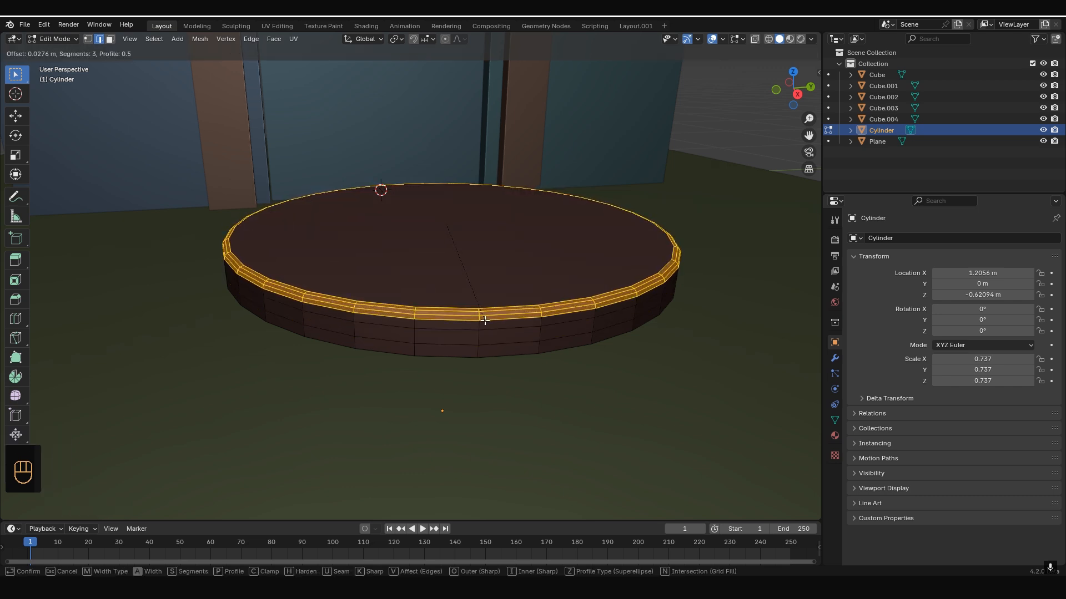
scroll(484, 320, "down", 1)
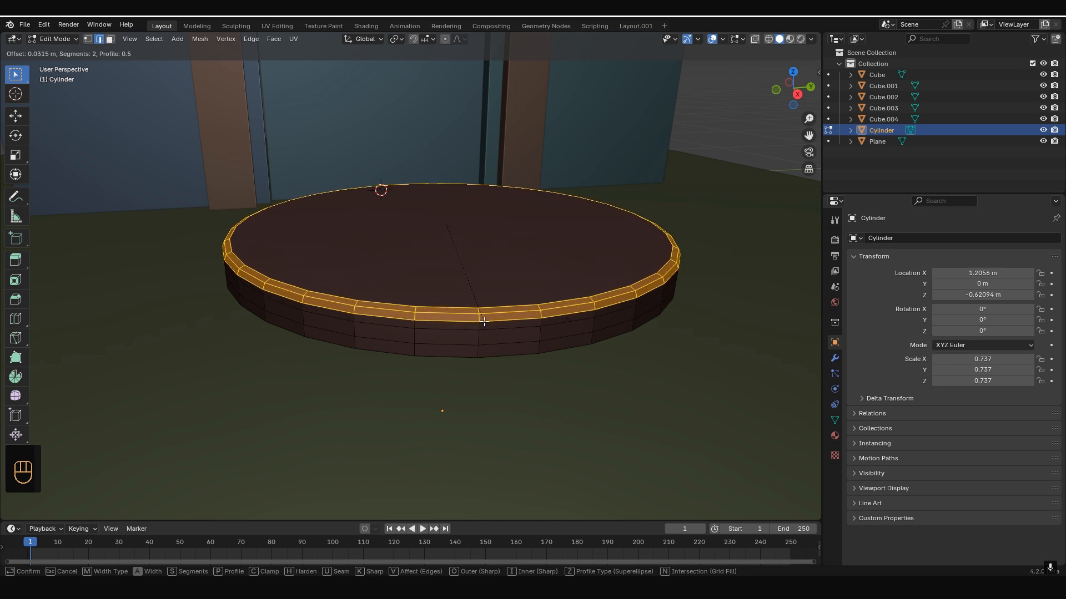
left_click(485, 320)
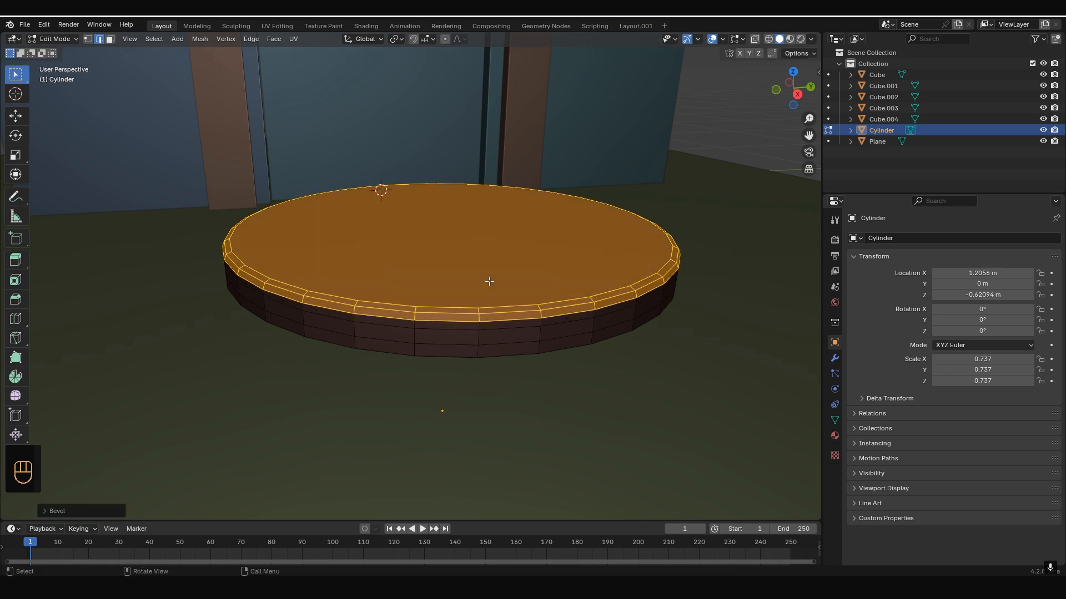
Inset the disc's top face slightly to form a narrow border inside the bevelled rim
key("3")
left_click(506, 266)
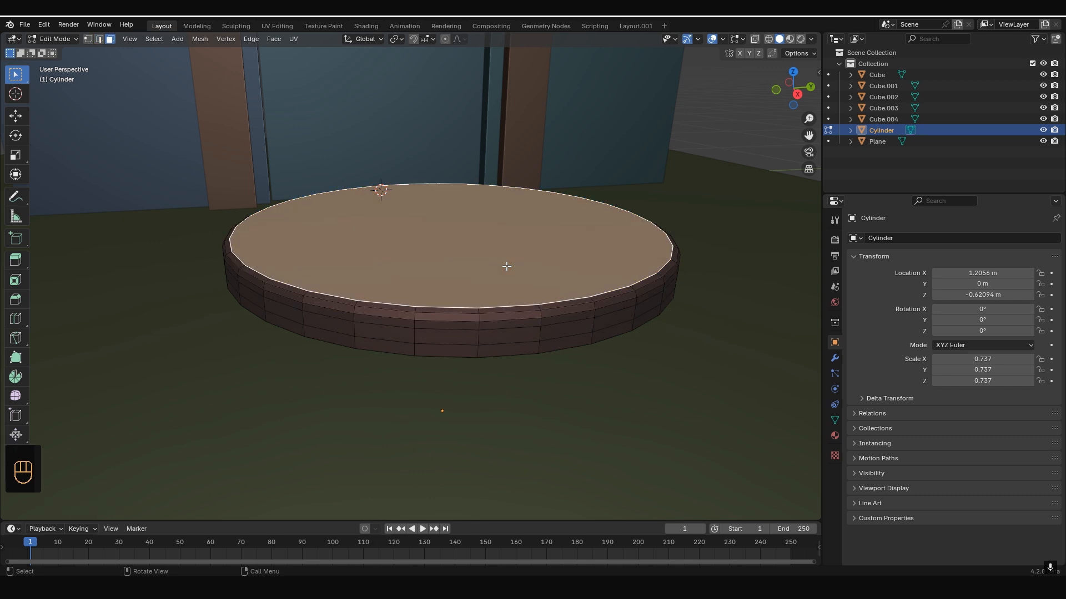
key("i")
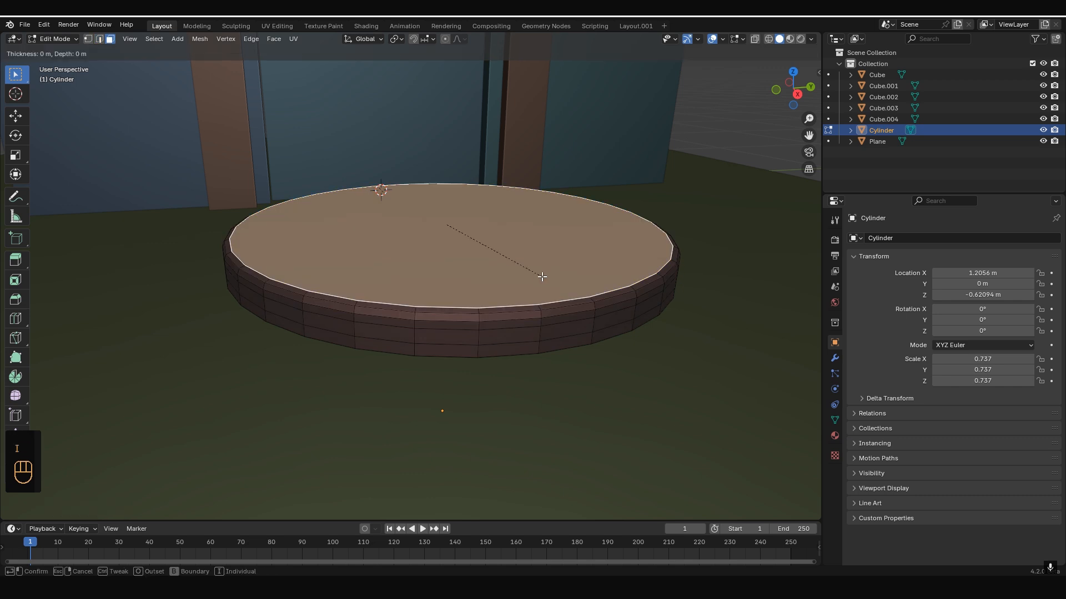
left_click(532, 271)
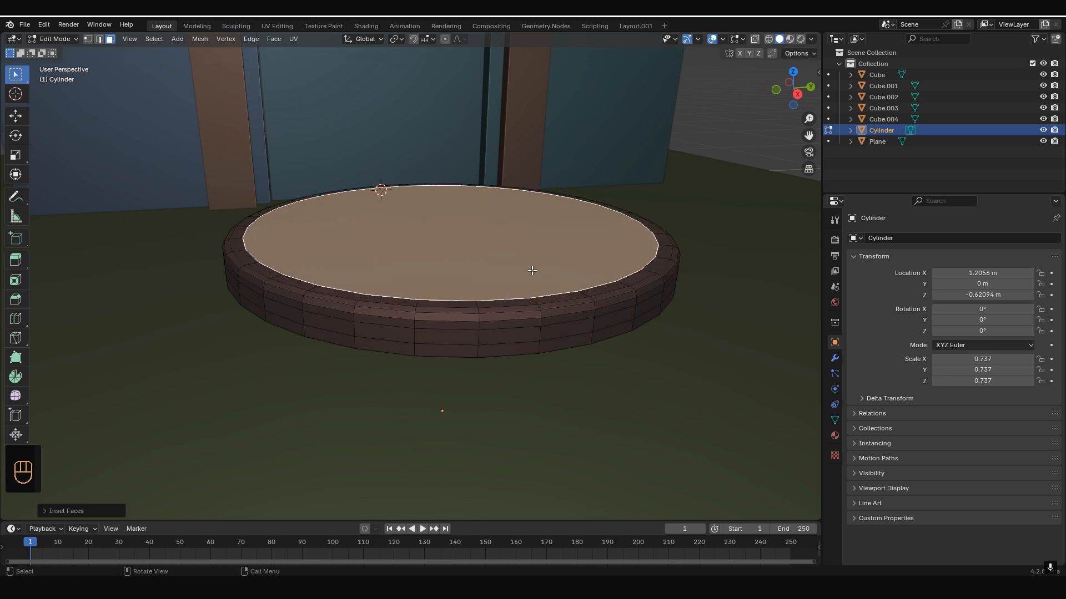
Extrude the disc's top face upward by about 0.029 m and inset the raised face slightly
key("e")
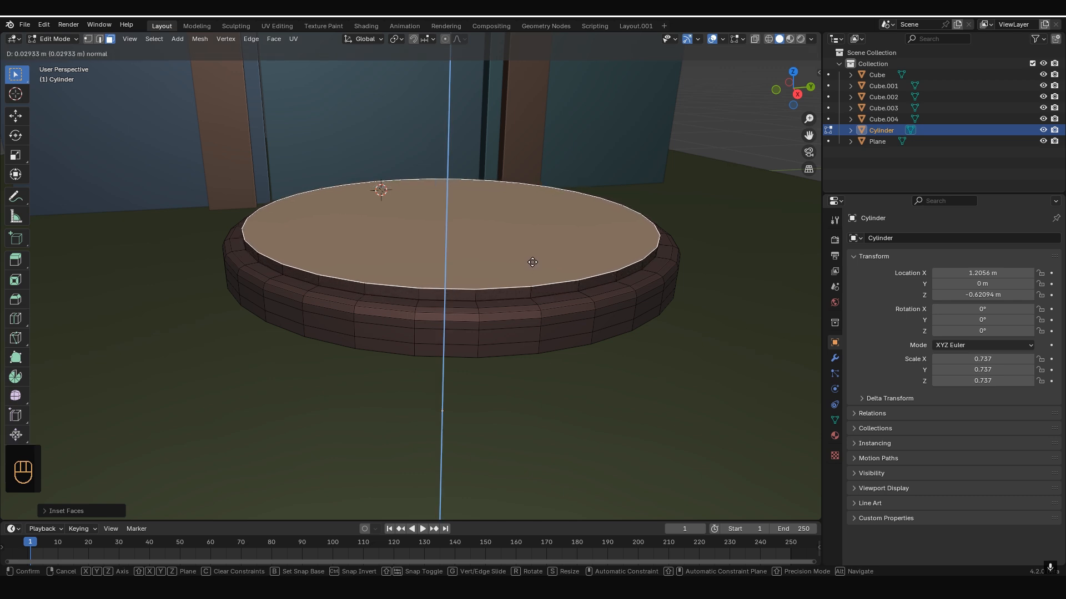
left_click(532, 261)
key("i")
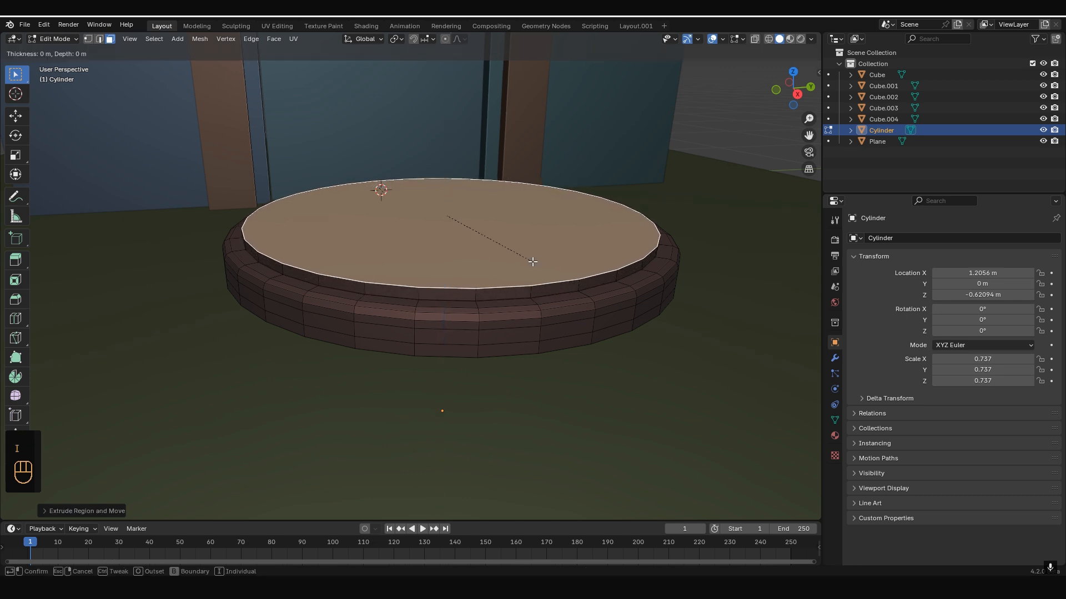
left_click(531, 258)
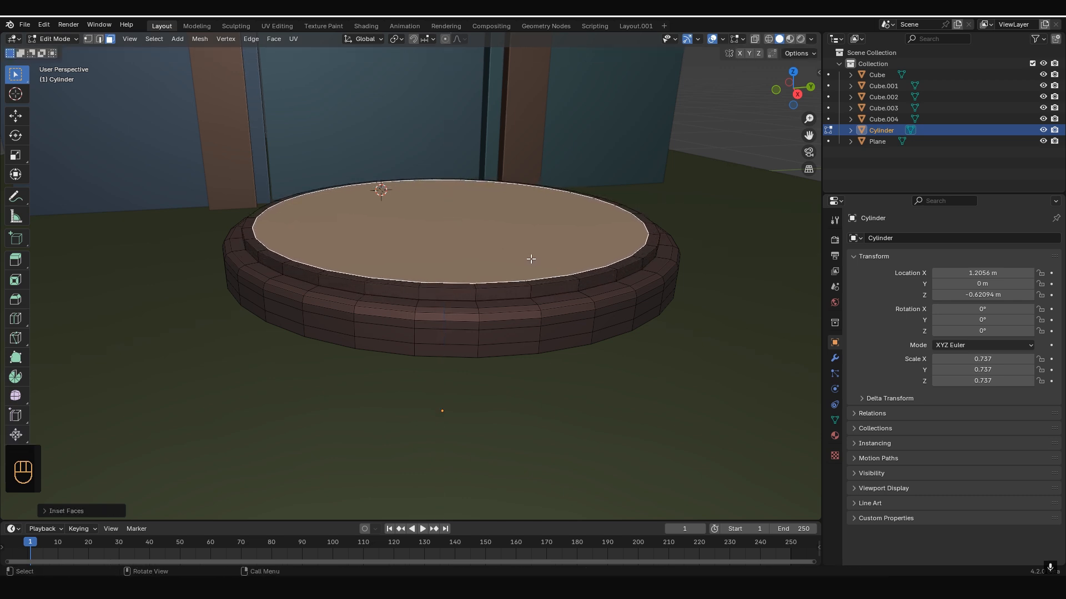
Bevel the upper tier's outer rim edge loop with 2 segments and about 0.017 m offset, and return to Object Mode
left_click(576, 279, "alt")
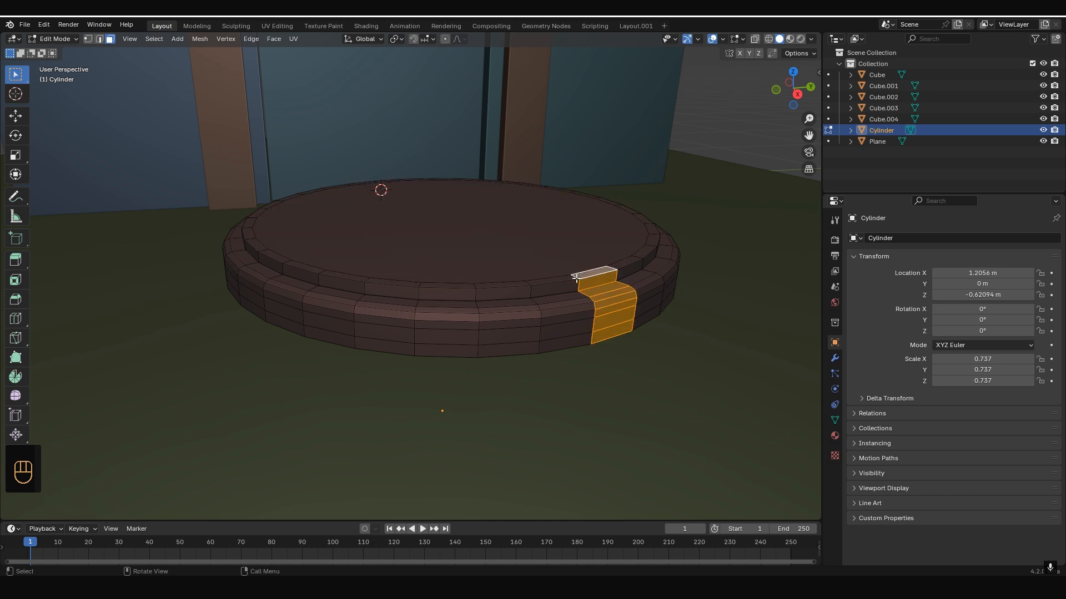
key("2")
left_click(585, 284, "alt")
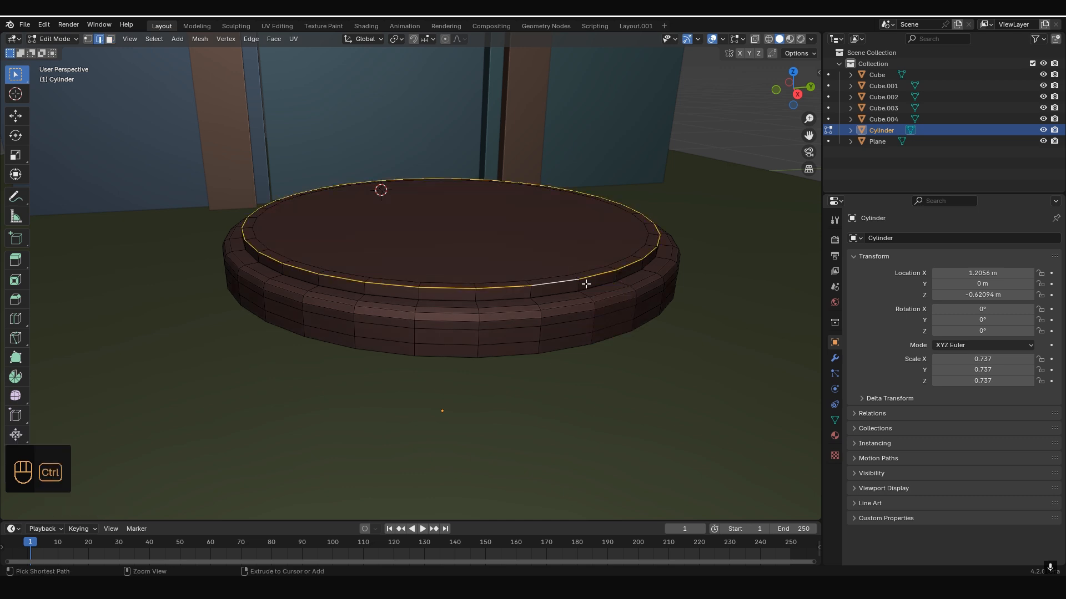
key("ctrl+b")
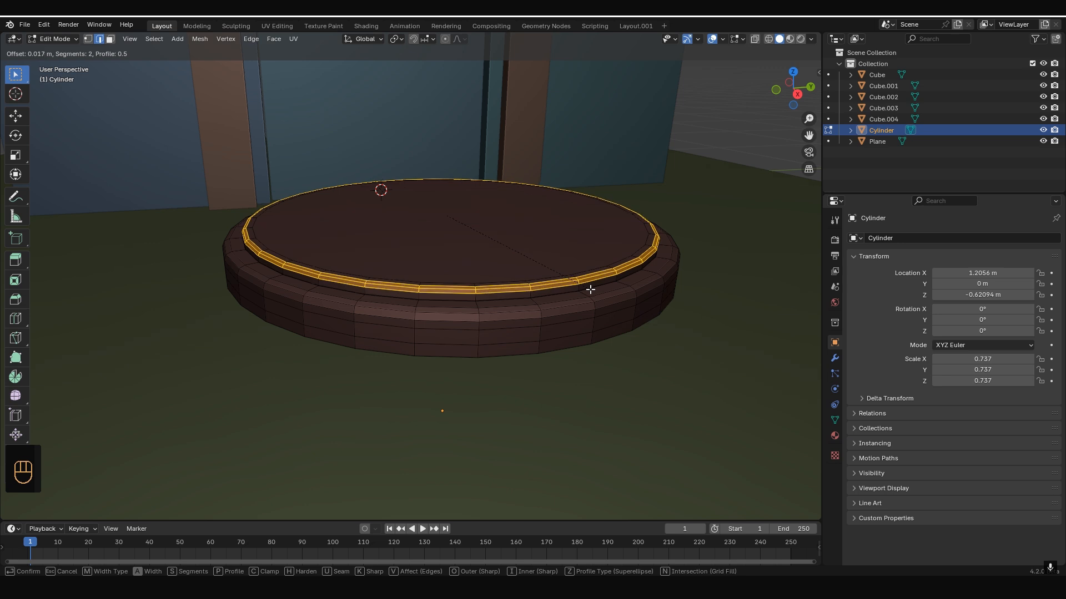
left_click(590, 289)
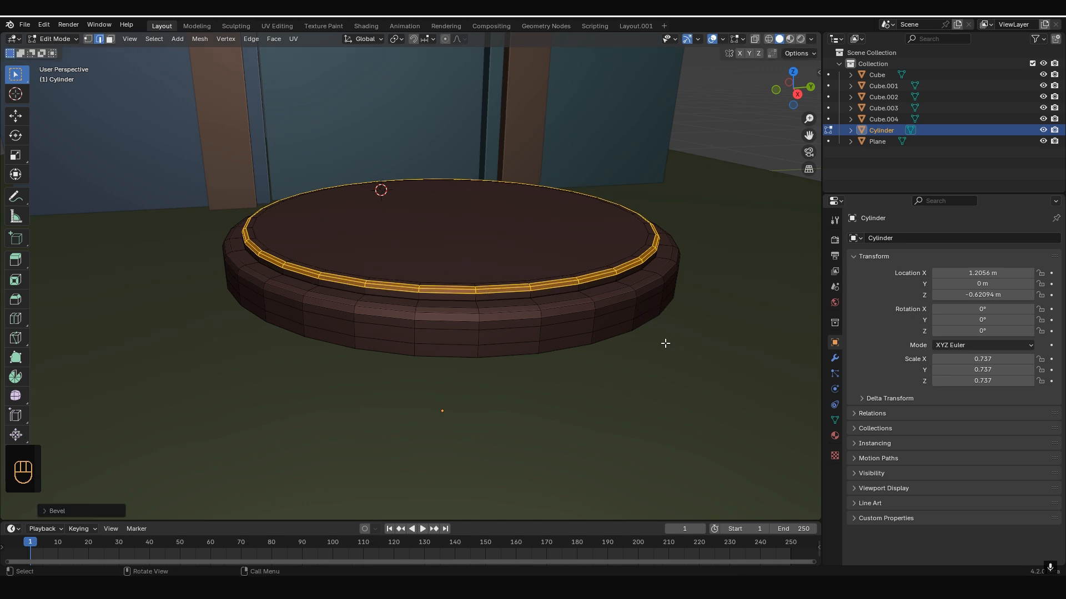
key("Tab")
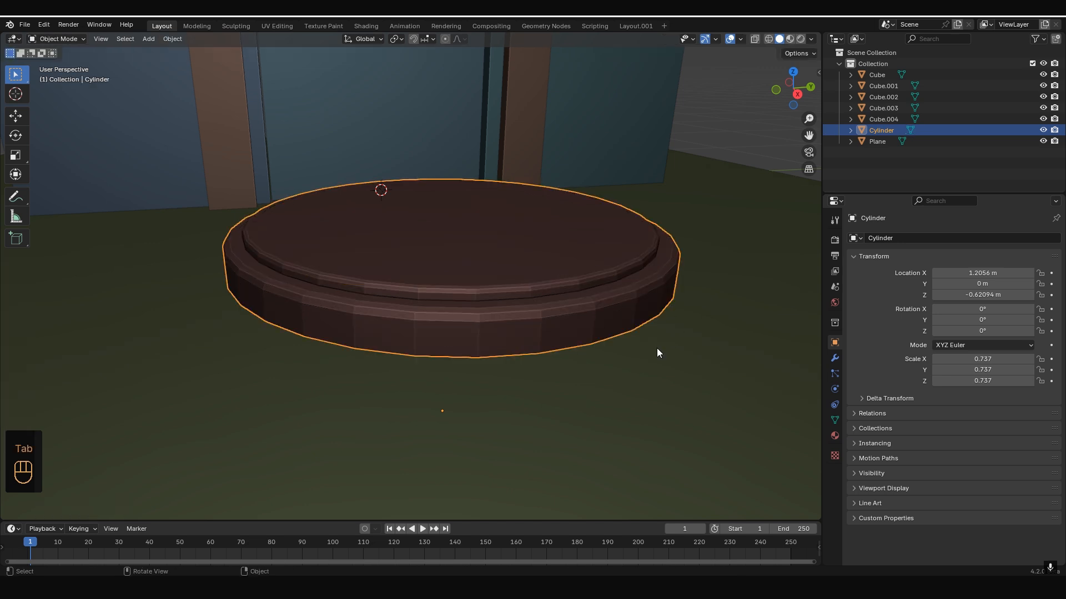
Add a cube at the world origin and scale it uniformly to about 0.309
scroll(657, 348, "down", 5)
middle_click_drag(655, 344, 559, 337)
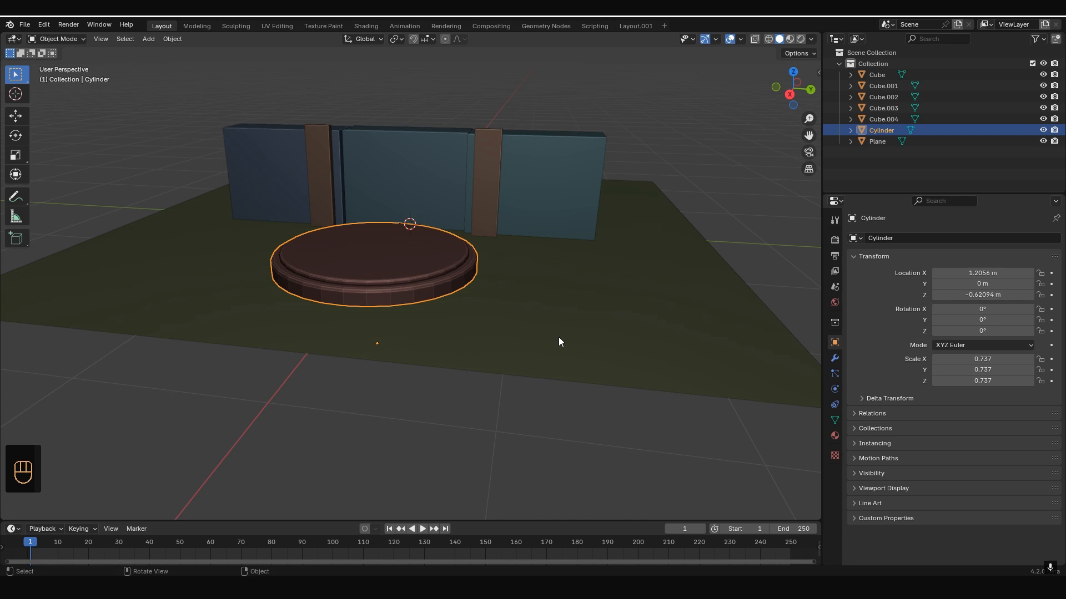
scroll(383, 301, "up", 2)
middle_click_drag(348, 401, 379, 405)
key("shift")
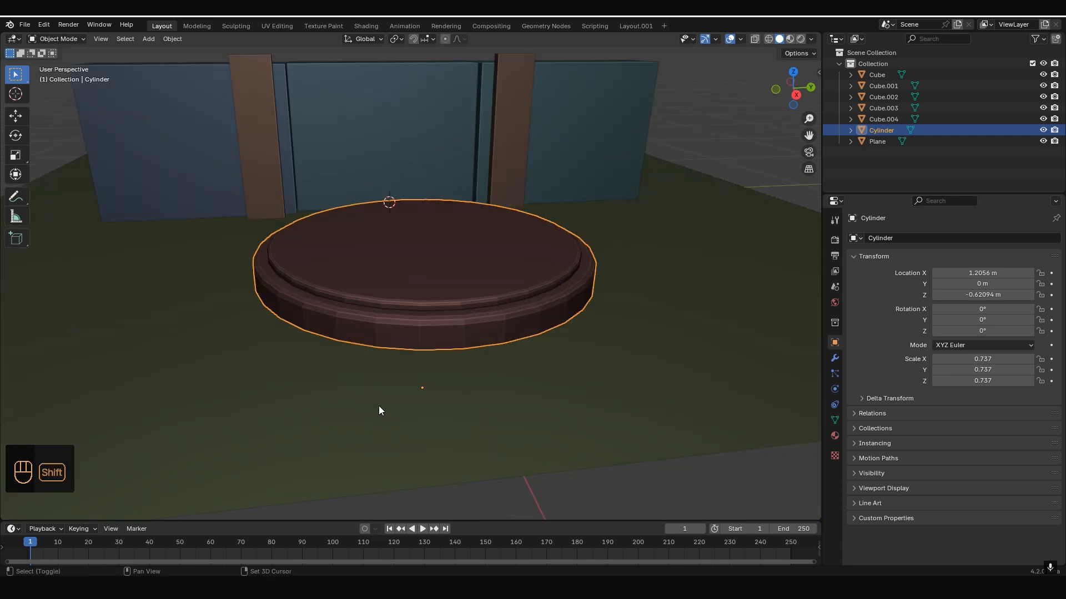
key("shift+a")
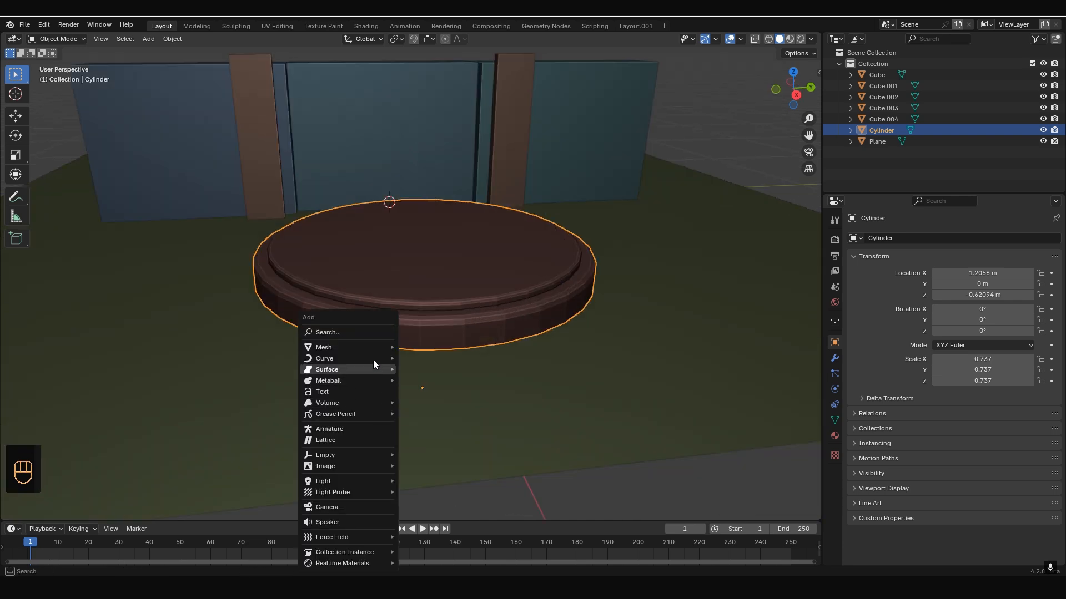
mouse_move(370, 347)
left_click(434, 358)
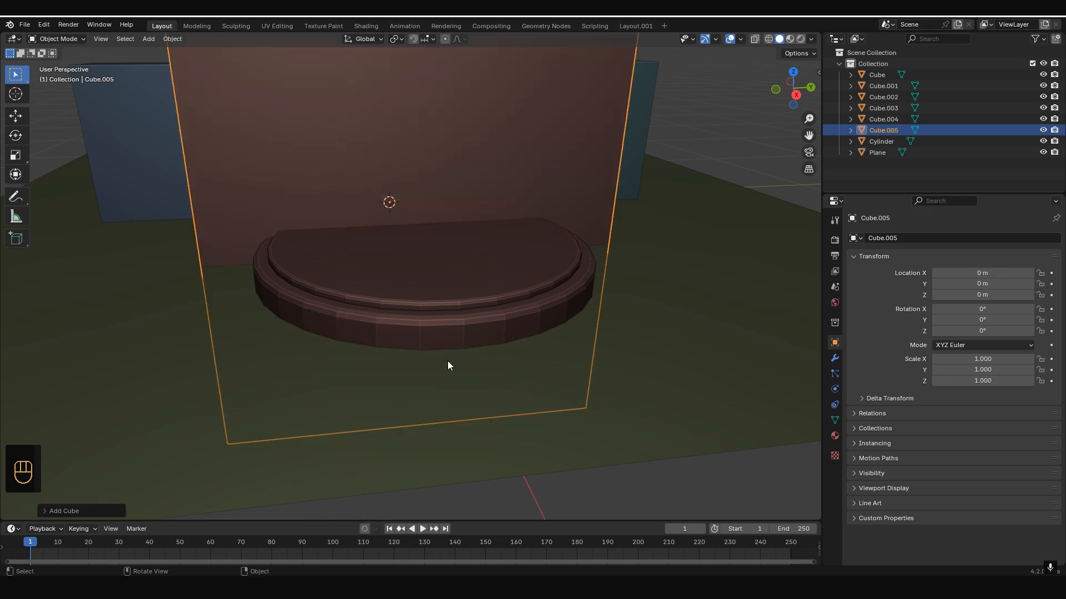
key("s")
left_click(409, 288)
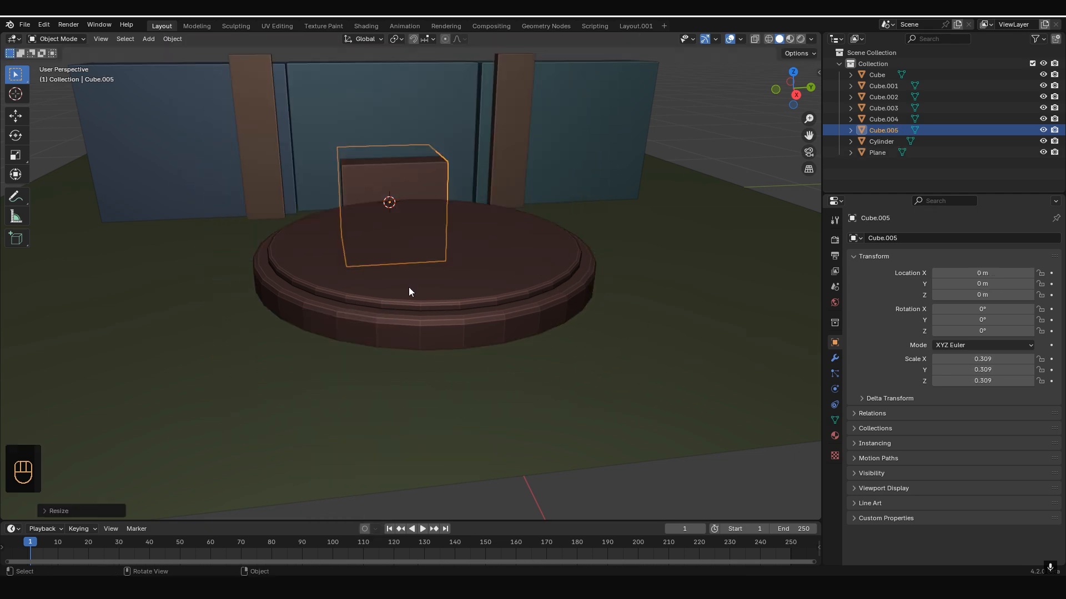
Move the wall blocks and posts back from the disc, and shift everything except the new cube along X to centre the disc beneath it
middle_click_drag(409, 288, 471, 312)
scroll(471, 311, "down", 3)
left_click(326, 227)
left_click(277, 218, "shift")
left_click(361, 149, "shift")
left_click(448, 138, "shift")
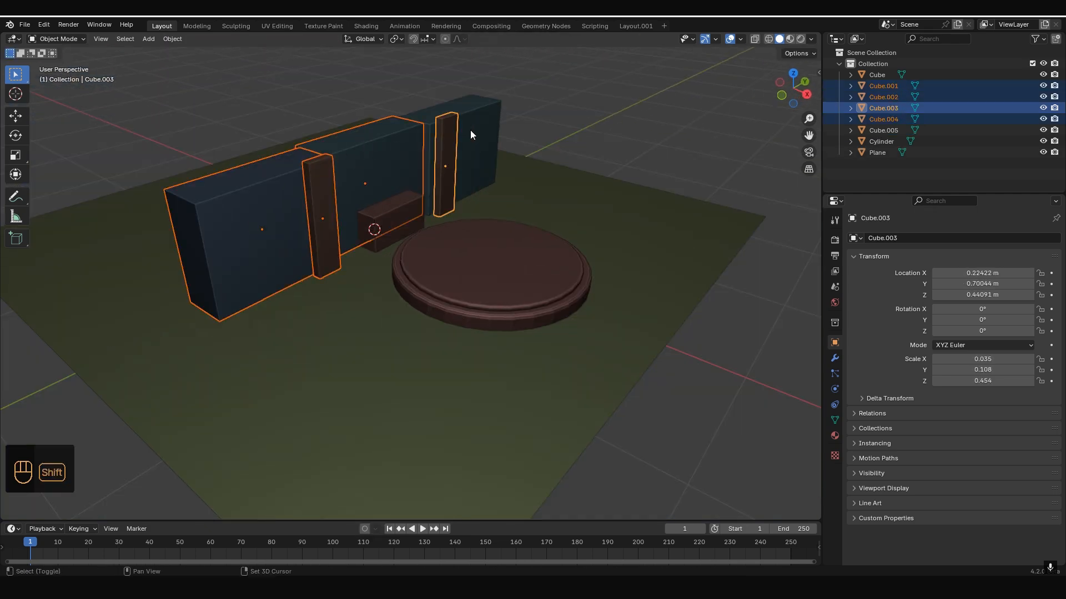
left_click(471, 130, "shift")
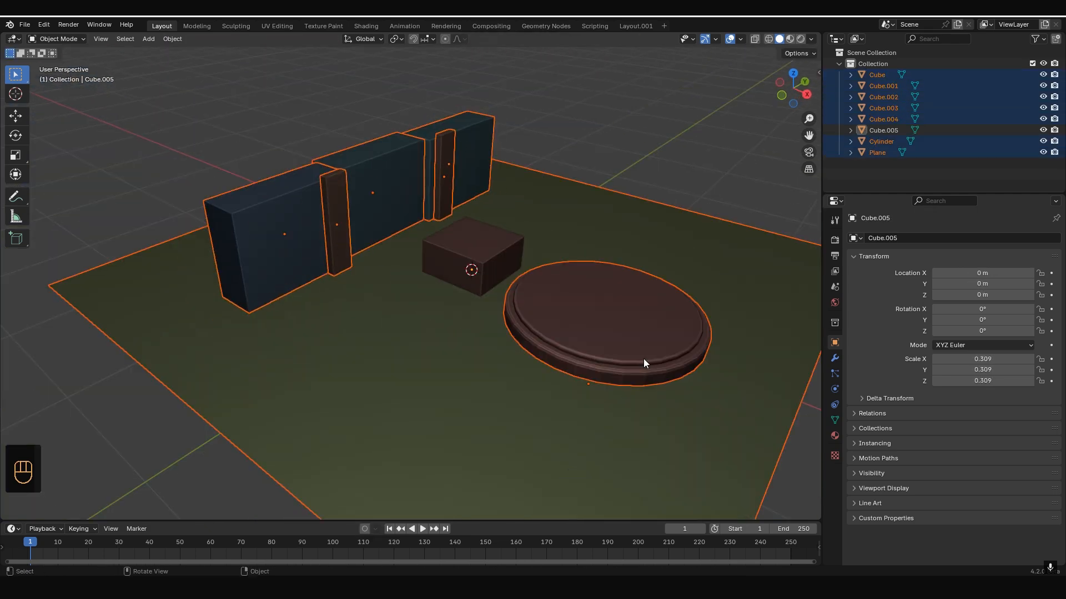
key("g")
key("x")
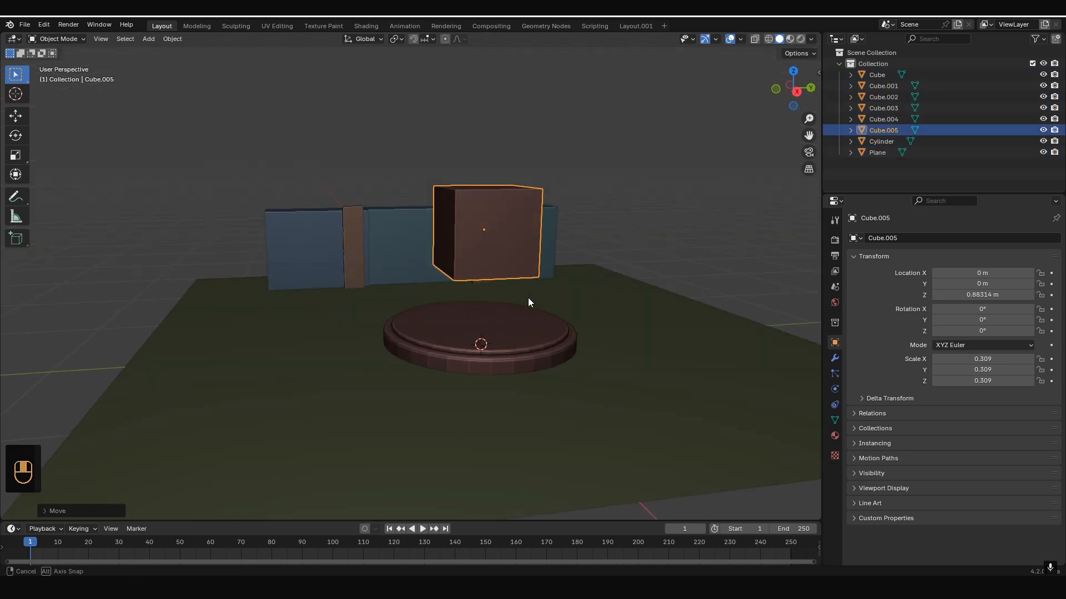
Duplicate the cube downward to about Z 0.370 m and resize the copy into a flat slab about 0.403 by 0.403 by 0.140 in scale
key("shift+d")
key("z")
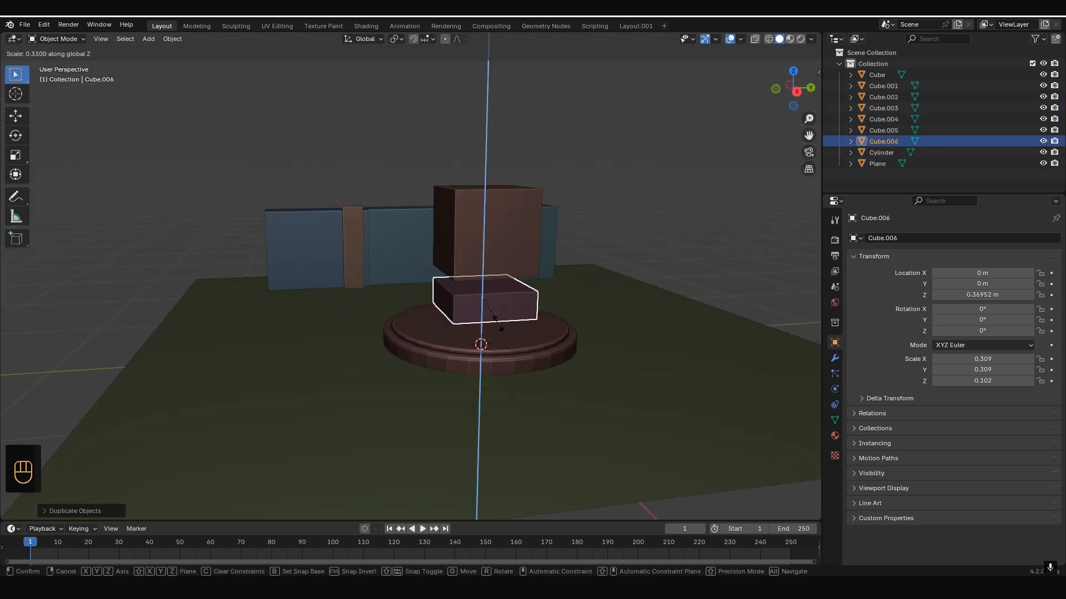
key("s")
key("z")
left_click(510, 340)
Lower the flat slab along Z onto the disc, to about 0.300 m, in the right orthographic view
key("KP_3")
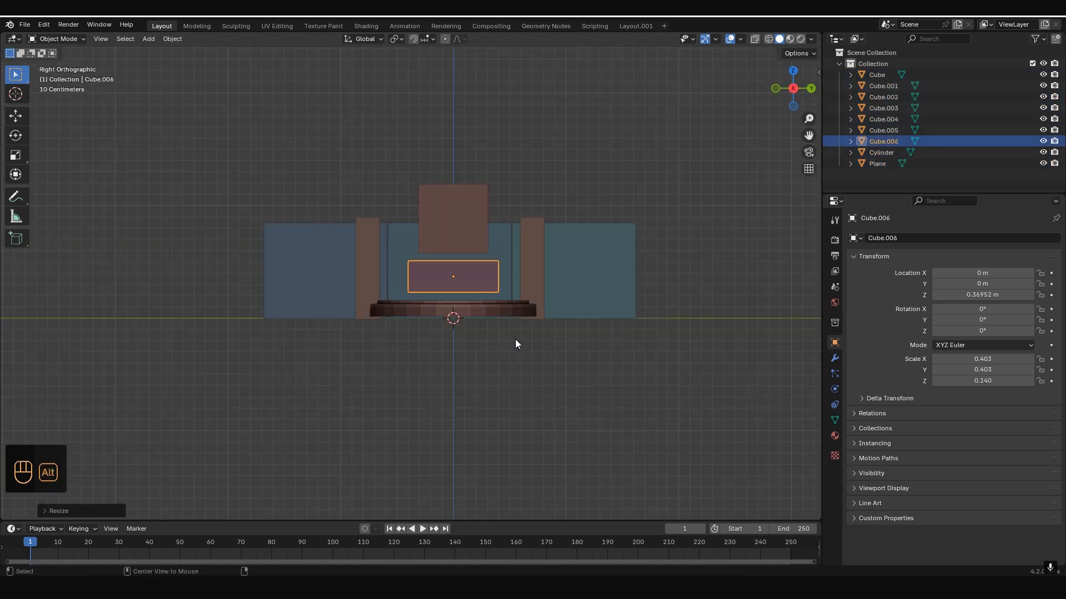
scroll(516, 342, "up", 4)
key("g")
key("z")
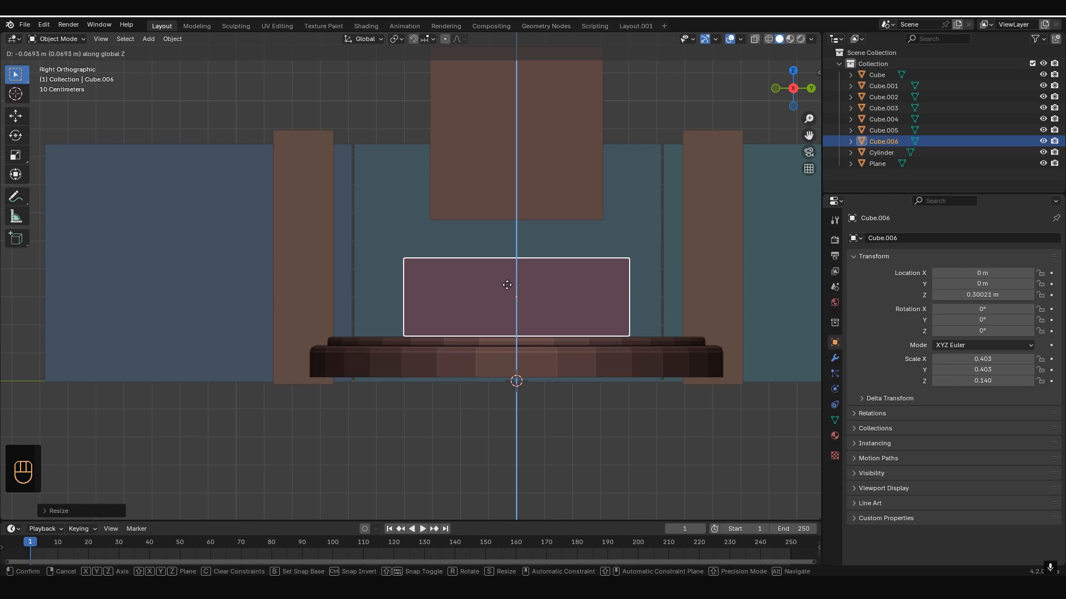
left_click(506, 283)
Scale the upper cube uniformly to about 0.255 and lower it along Z onto the slab, to about 0.699 m
left_click(511, 203)
key("g")
key("z")
left_click(527, 267)
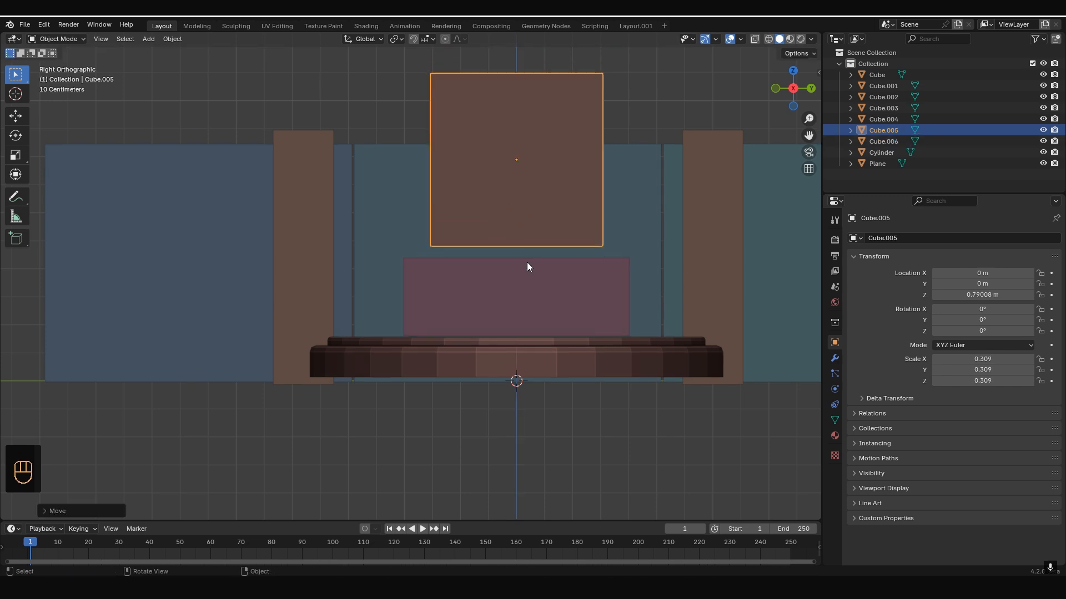
key("s")
key("z")
key("Escape")
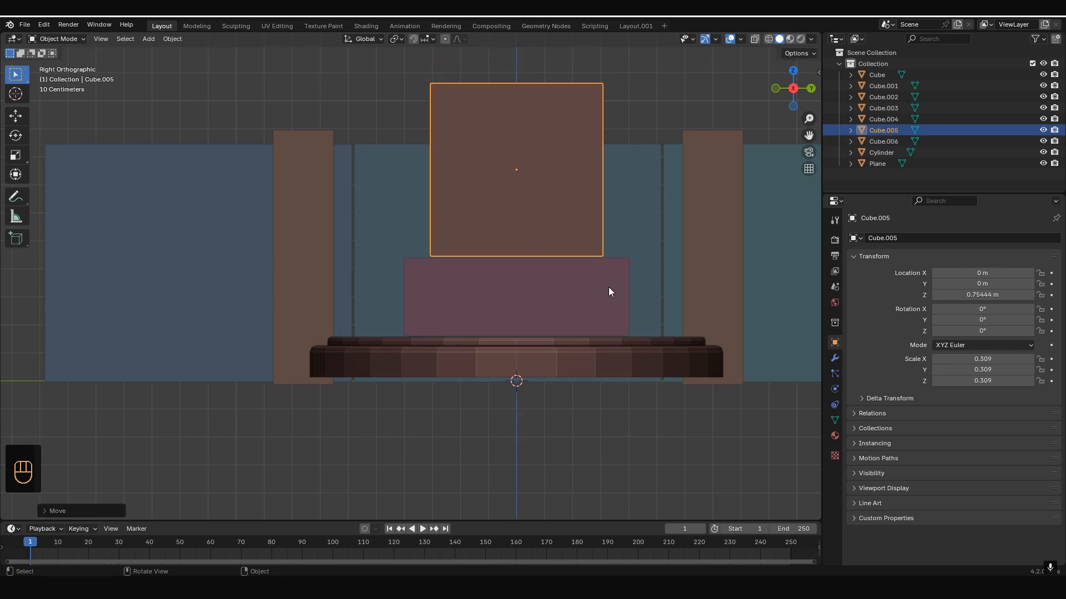
key("s")
left_click(590, 273)
key("g")
key("z")
left_click(583, 286)
Rotate the flat slab 45° about the Z axis
scroll(558, 308, "down", 4)
middle_click_drag(541, 267, 481, 291)
left_click(478, 305)
key("r")
key("z")
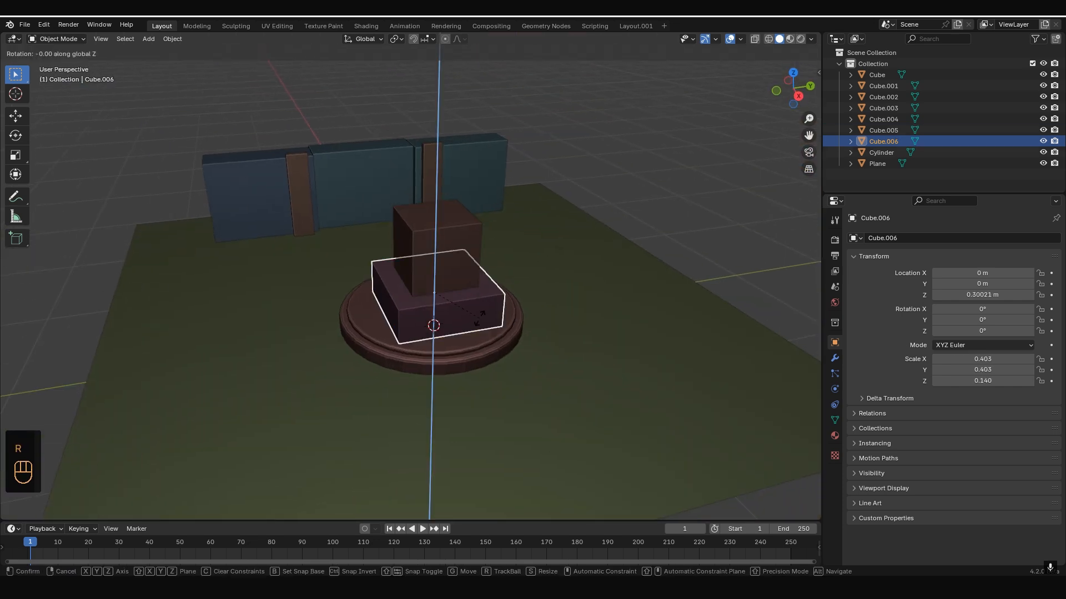
type("45")
key("Return")
Add a UV sphere, scale it to about 0.150 and place it on top of the upper cube at about Z 1.098 m
key("shift+a")
mouse_move(551, 204)
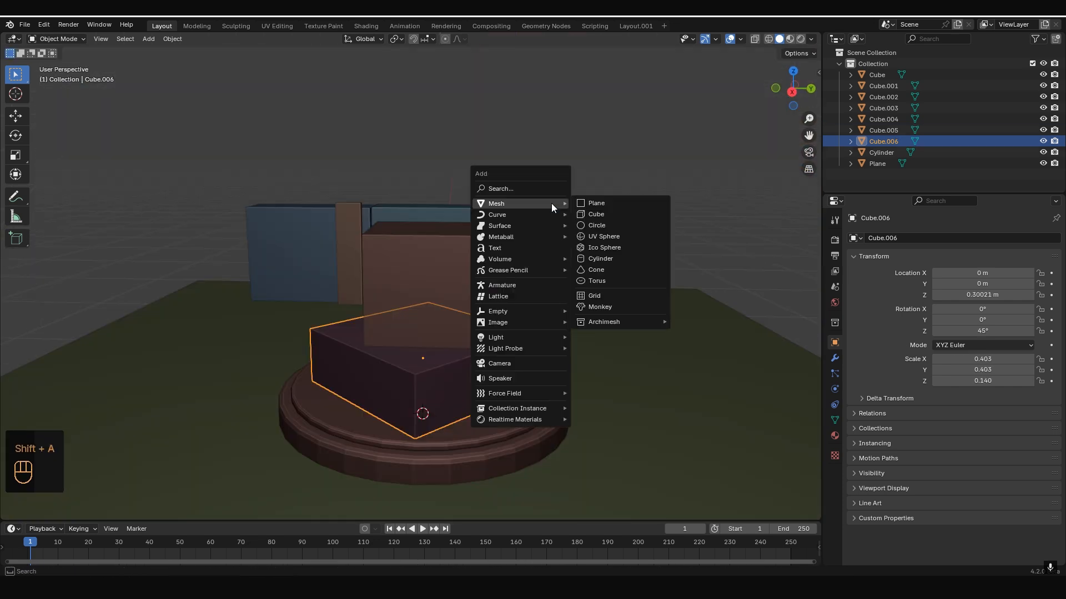
left_click(611, 237)
key("s")
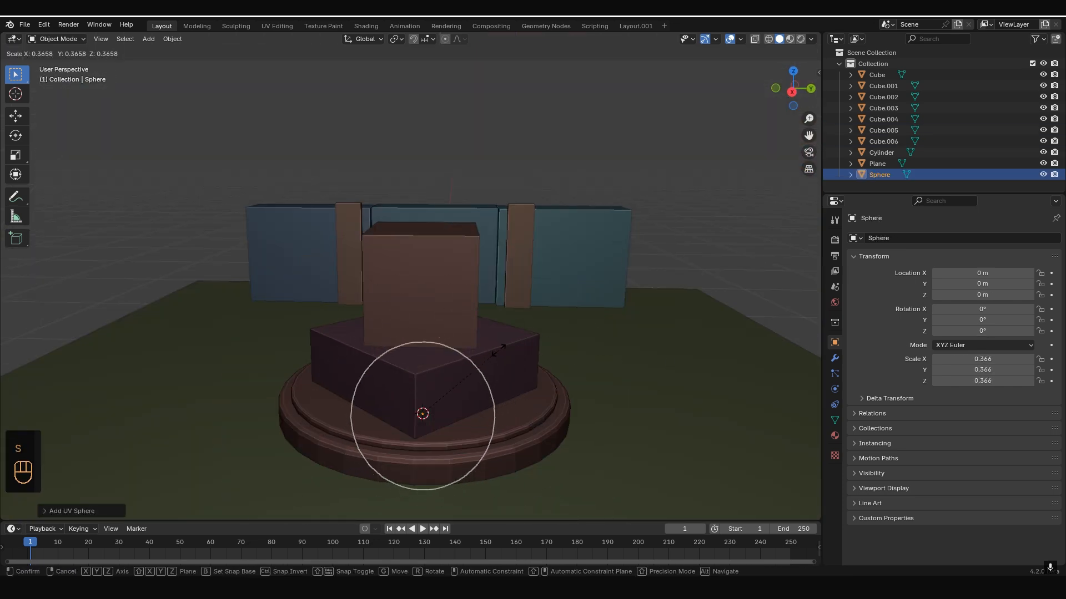
left_click(458, 367)
Add a torus, scale it down to about 0.249 and raise it along Z above the pedestal
key("shift+a")
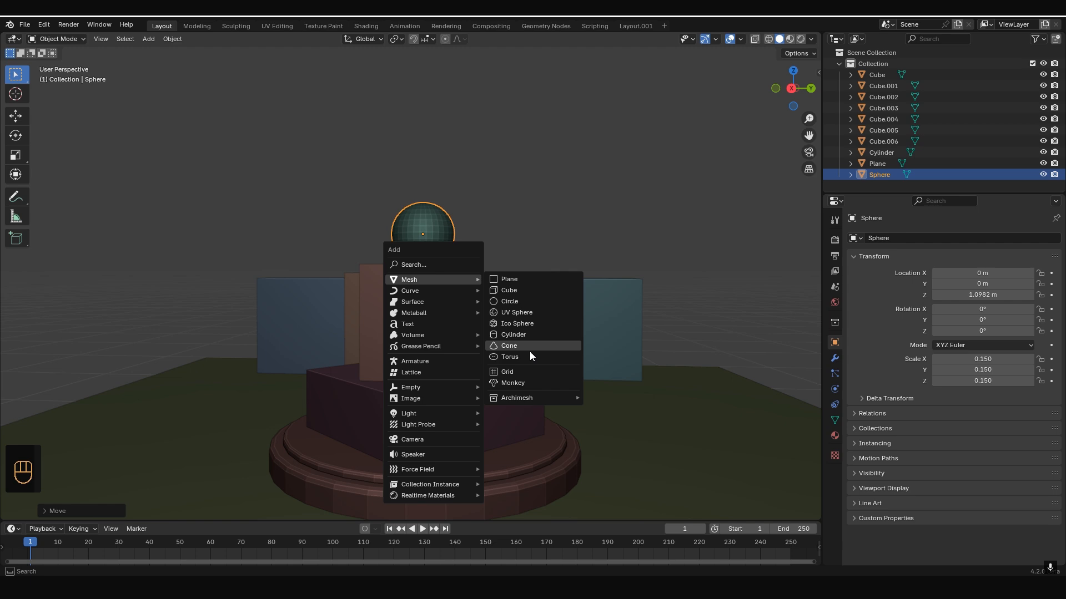
left_click(528, 371)
key("g")
key("z")
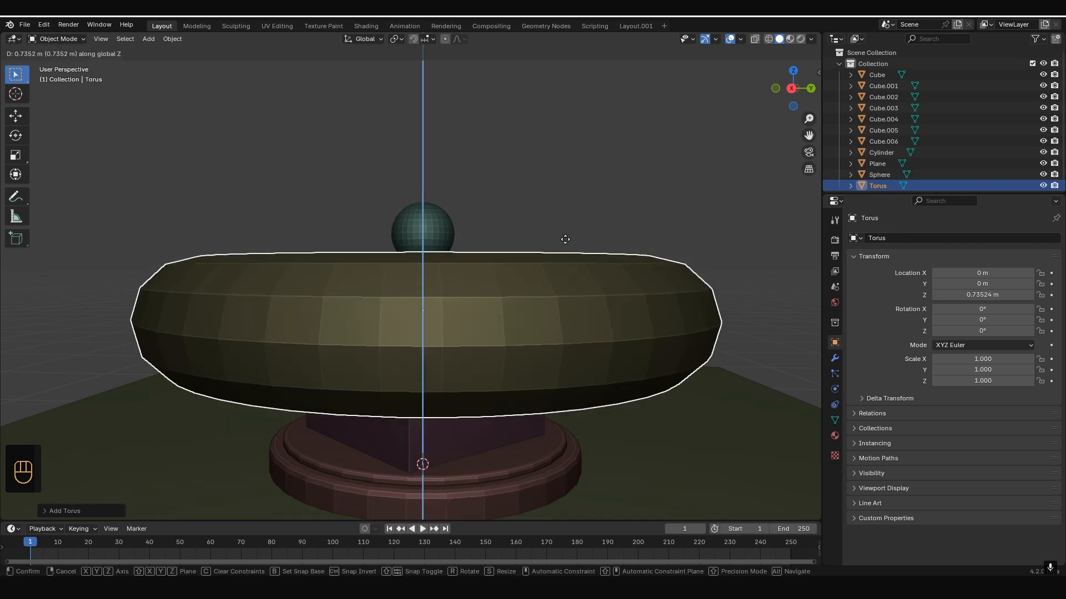
left_click(612, 306)
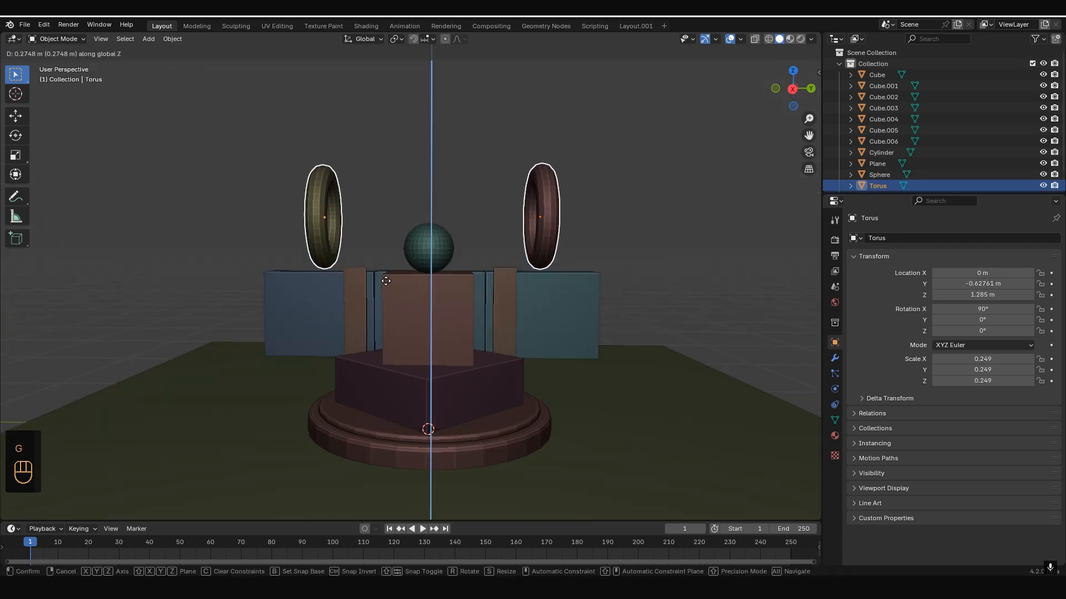
key("s")
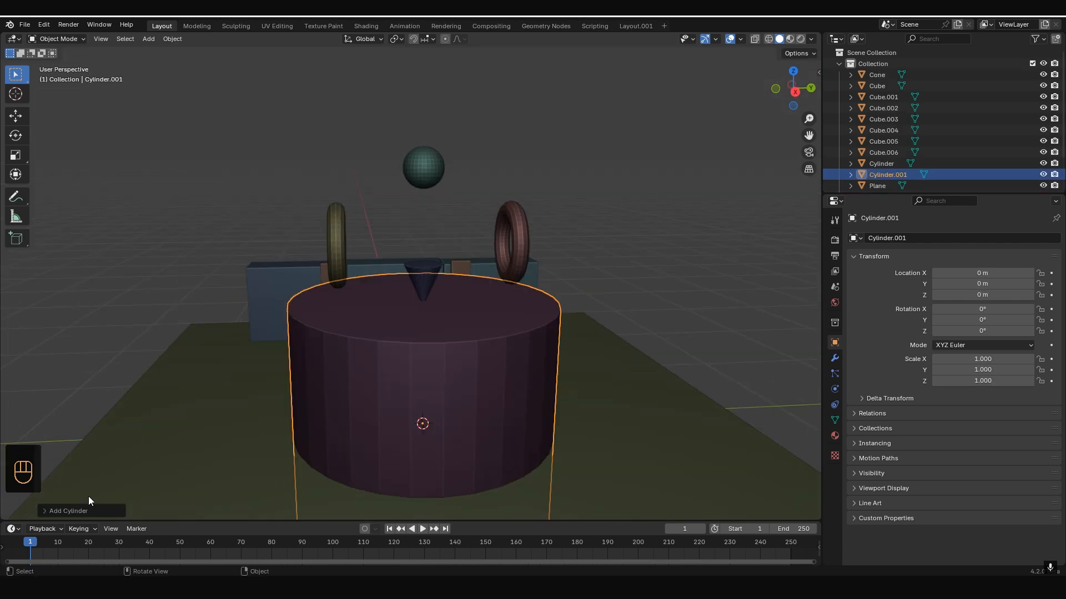
Increase the new cylinder's vertex count, reduce its depth and adjust its Z location in the creation settings
left_click(46, 511)
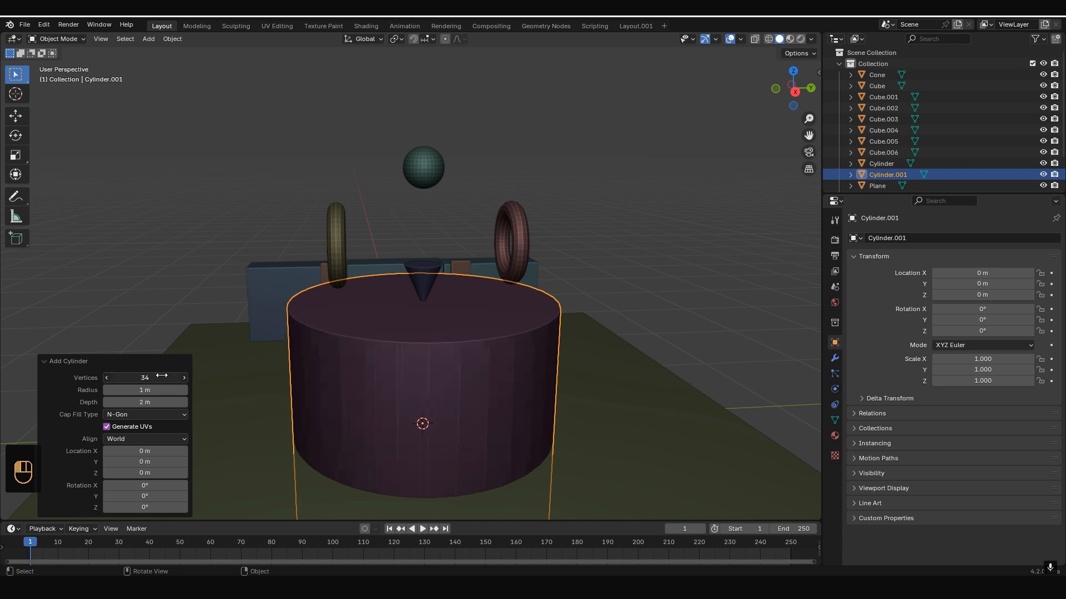
left_click_drag(164, 377, 954, 393)
left_click_drag(161, 402, 143, 401)
mouse_move(149, 473)
left_mouse_down()
mouse_move(189, 472)
mouse_move(166, 485)
left_mouse_up()
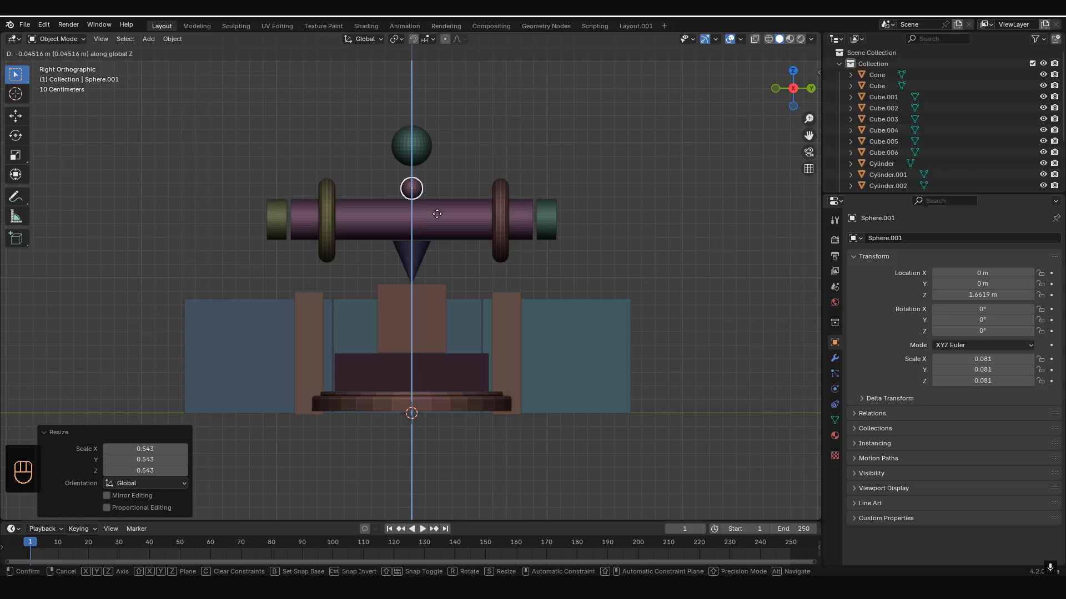
Place the small sphere on the horizontal cylinder at about Z 1.662 m and lower the larger sphere onto it along Z
left_click(430, 187)
left_click(426, 163)
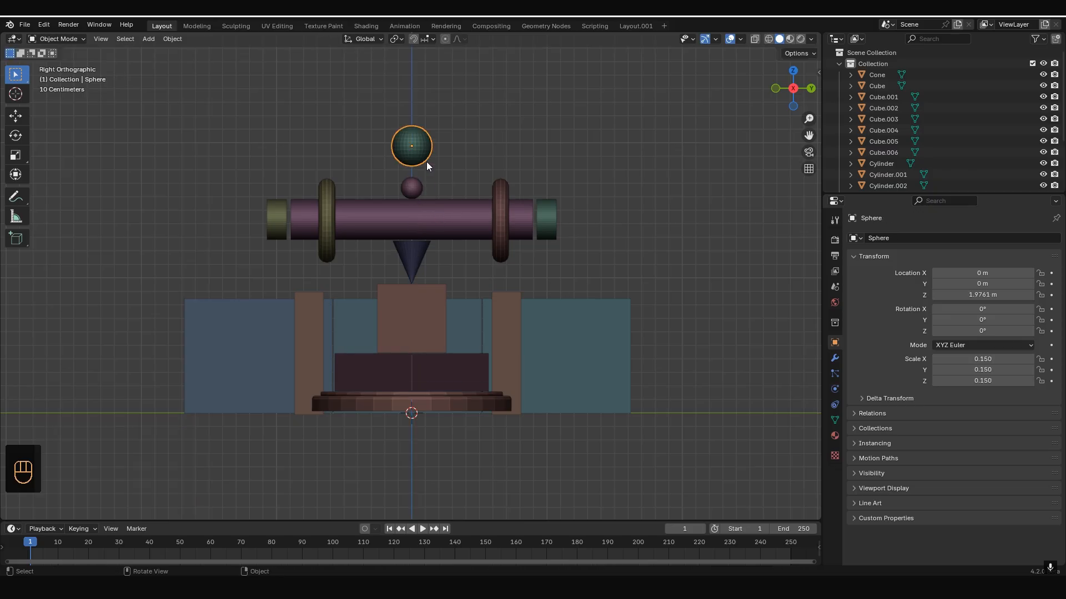
key("g")
key("z")
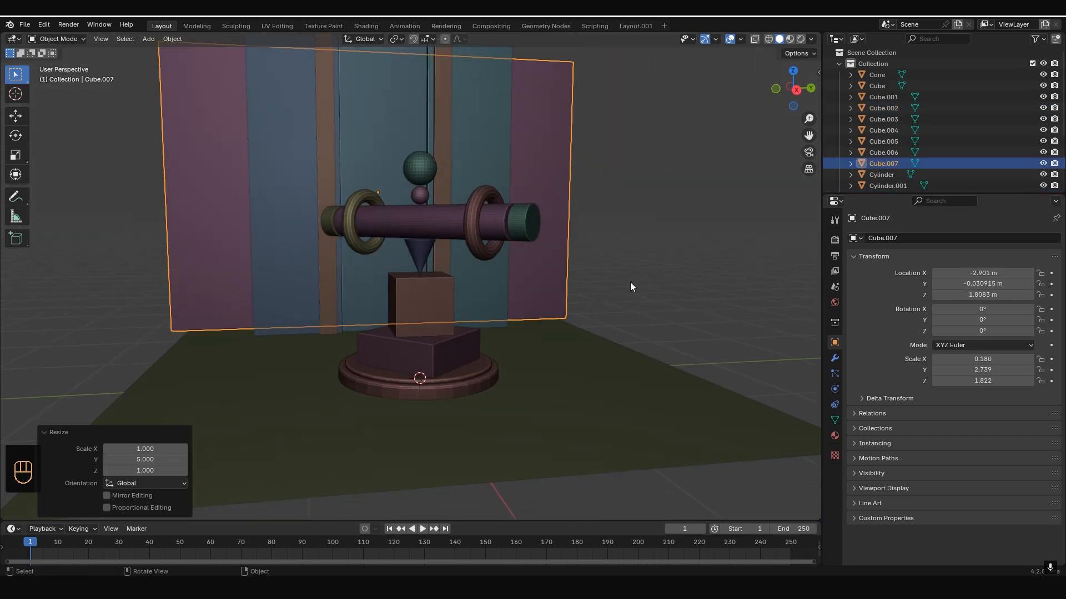
Select the pedestal cube below the cone and hide the Cone object in the viewport
left_click(633, 280)
scroll(472, 318, "up", 2)
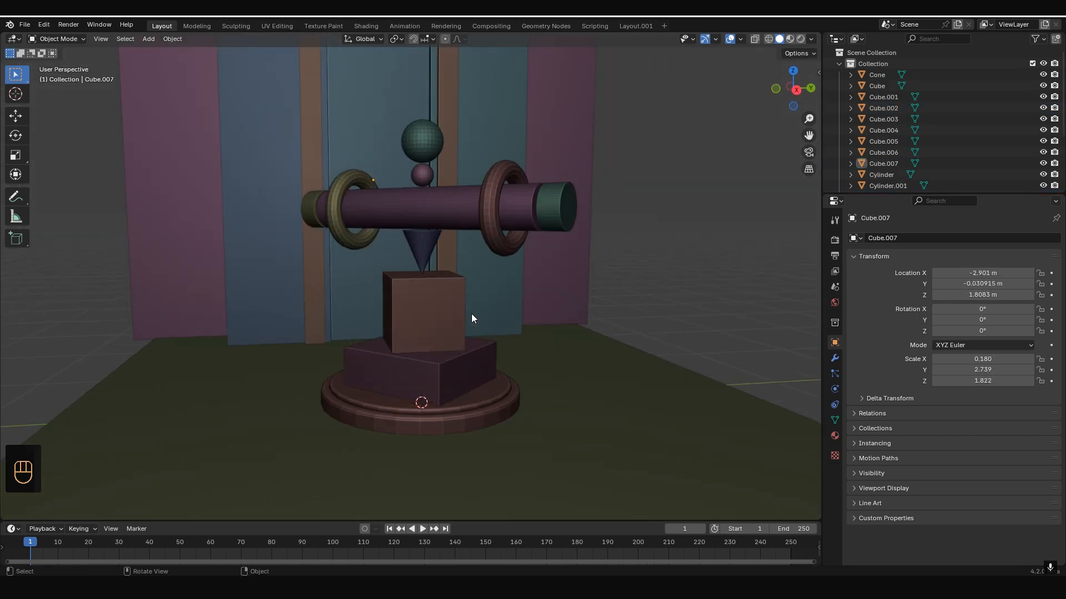
left_click(445, 305)
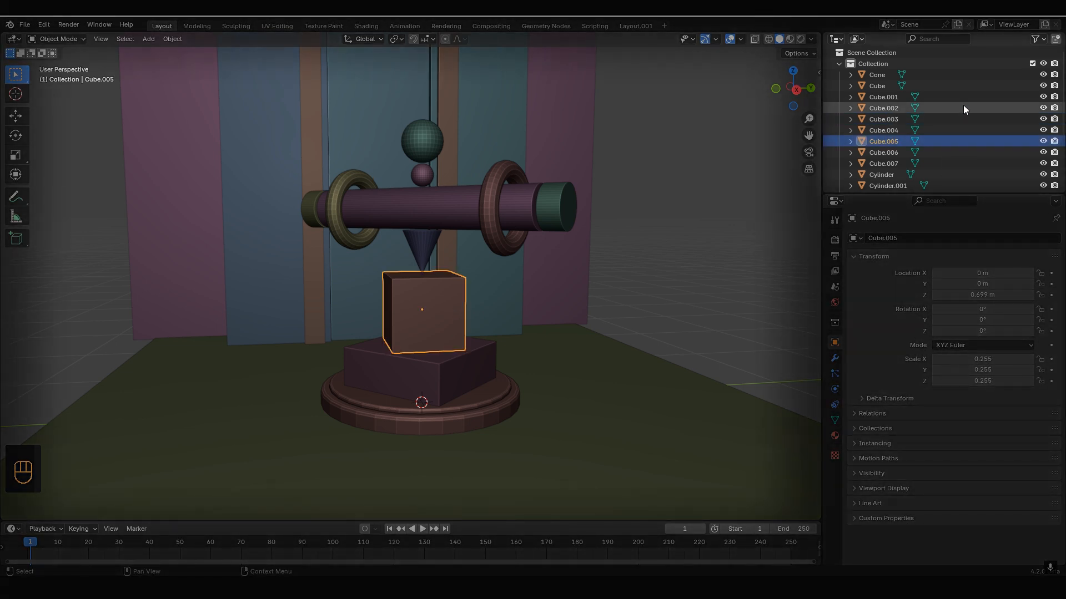
left_click(1043, 75)
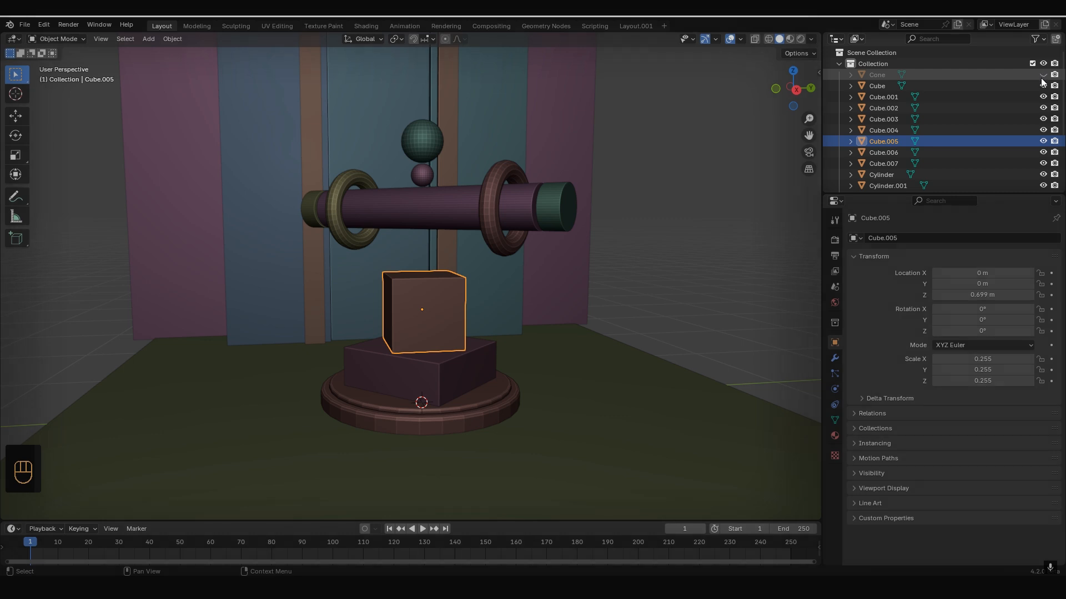
Hide the horizontal cylinders, both spheres and both torus rings above the pedestal in the viewport
scroll(1042, 82, "down", 4)
left_click(1045, 104)
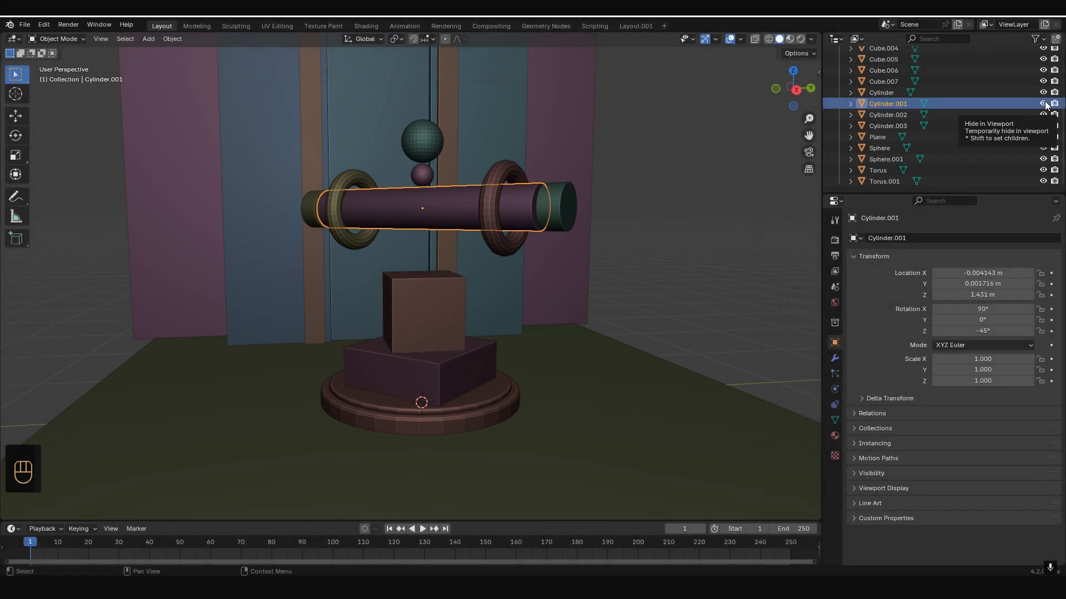
left_click(1043, 104)
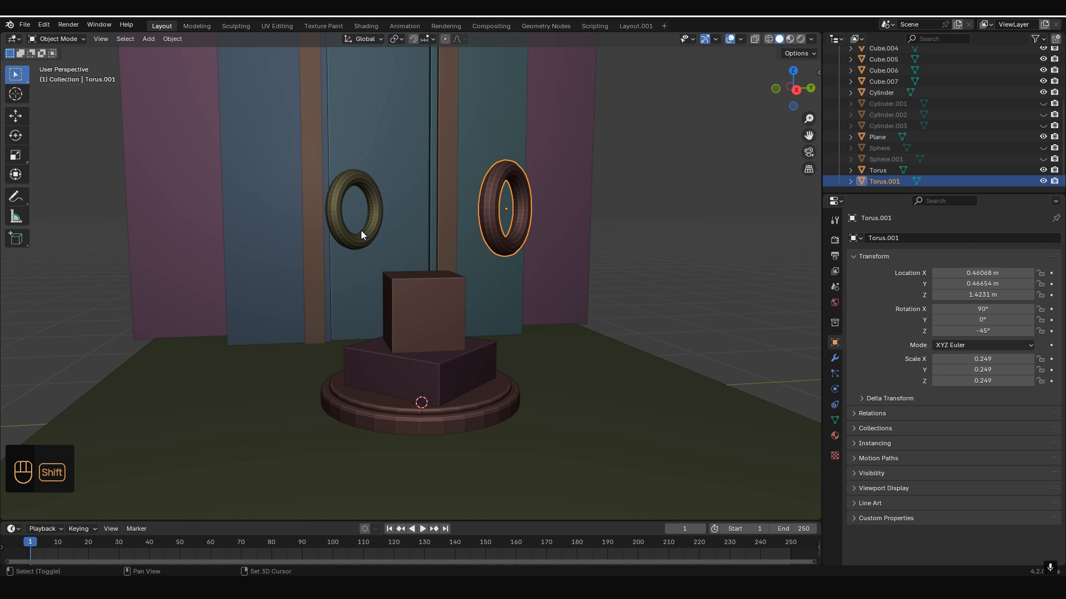
left_click(362, 232, "shift")
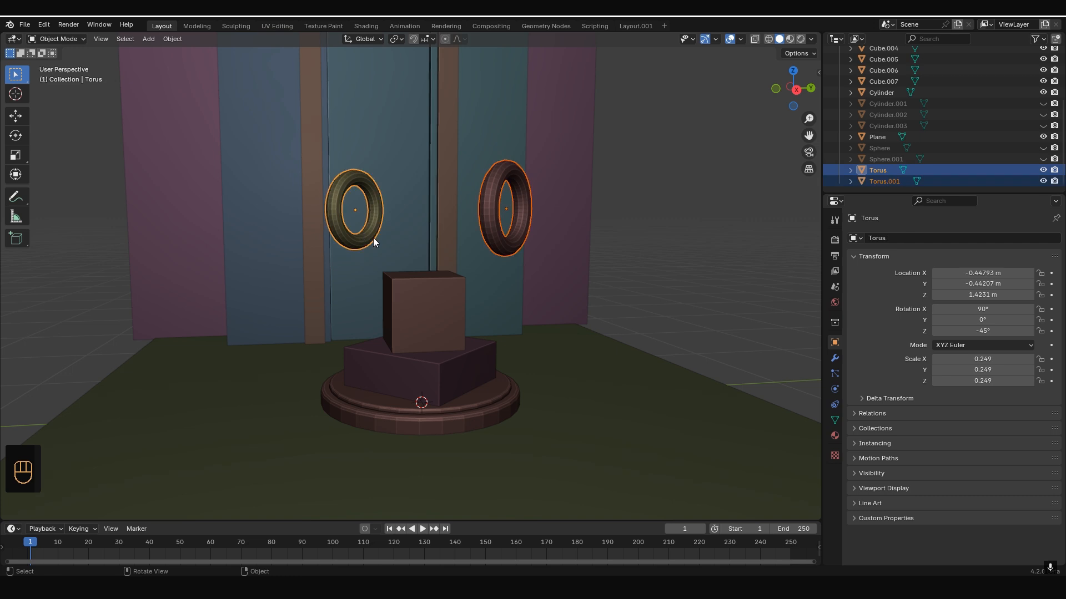
key("h")
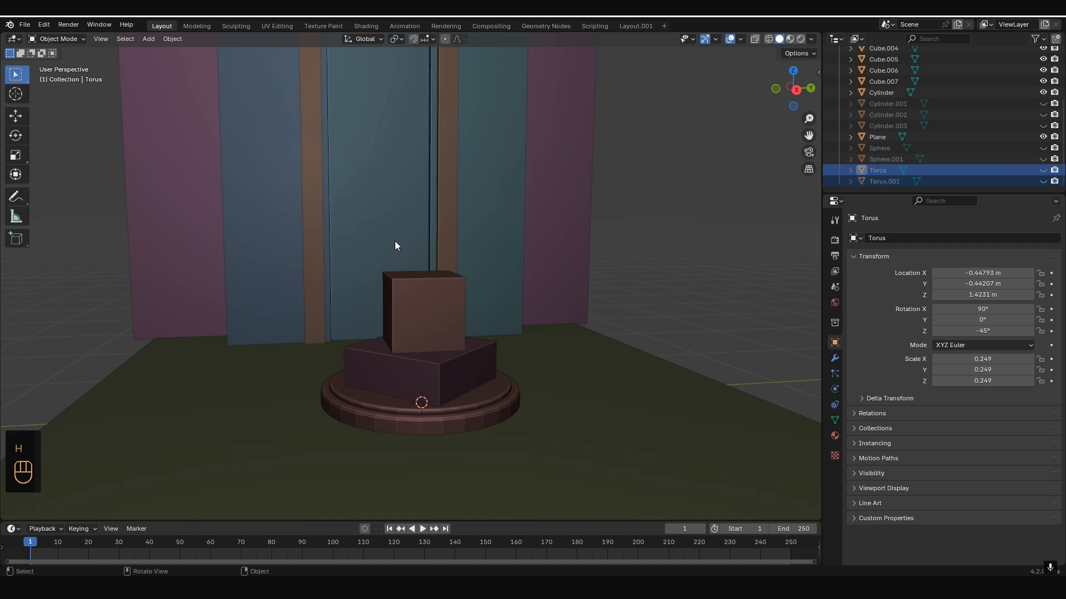
Reveal all hidden objects in the scene again
key("alt")
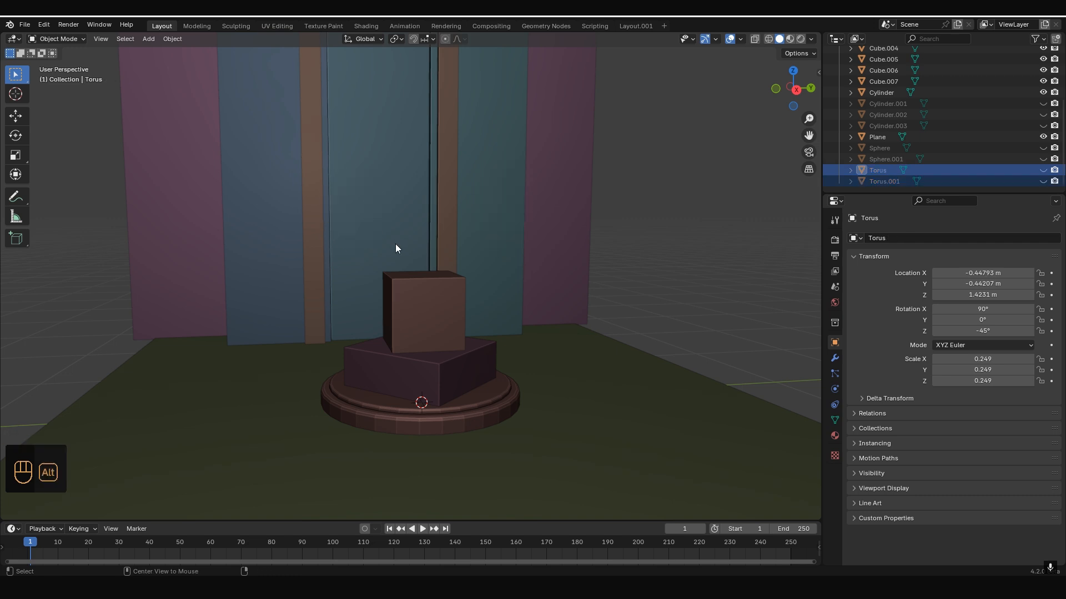
middle_click(395, 244)
key("alt+h")
Isolate the pedestal pieces and floor in local view, with the cube below the cone in Edit Mode
left_click(464, 301)
key("Tab")
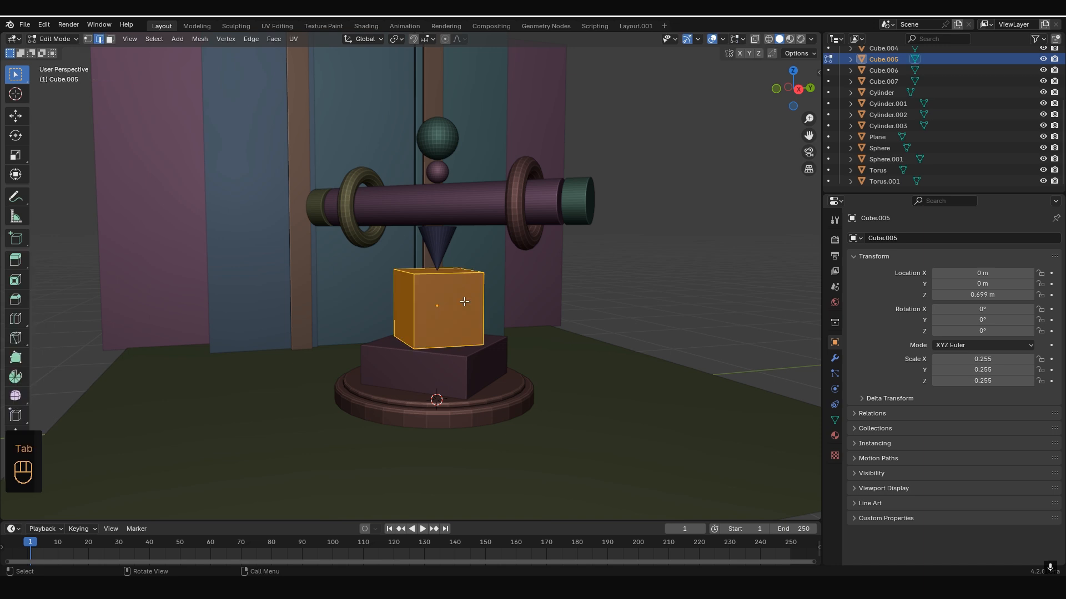
key("KP_Divide")
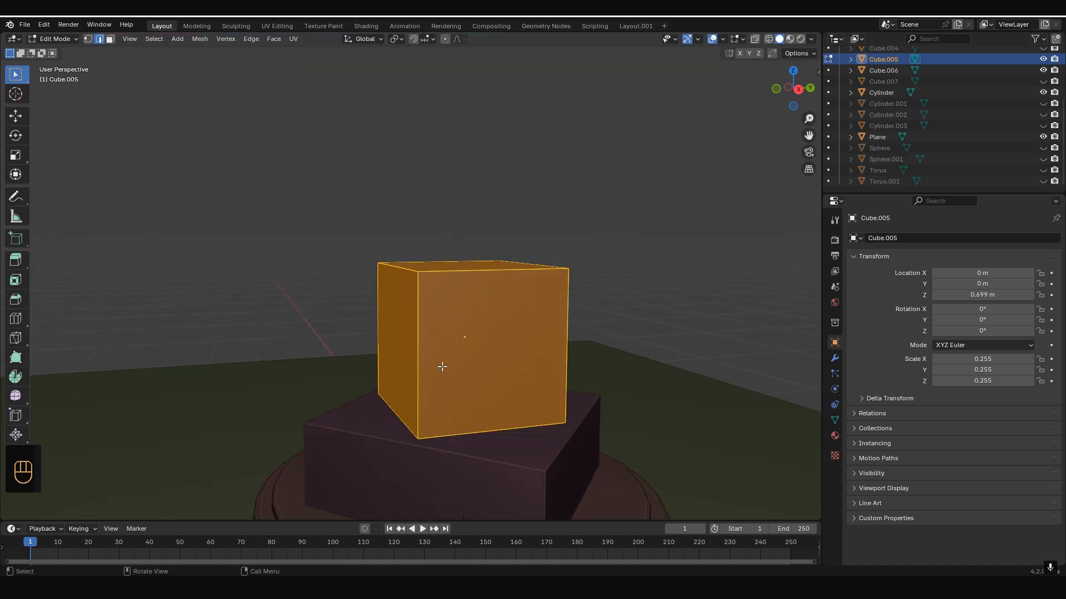
Add five horizontal and three vertical loop cuts around the cube
key("ctrl+r")
scroll(415, 347, "up", 4)
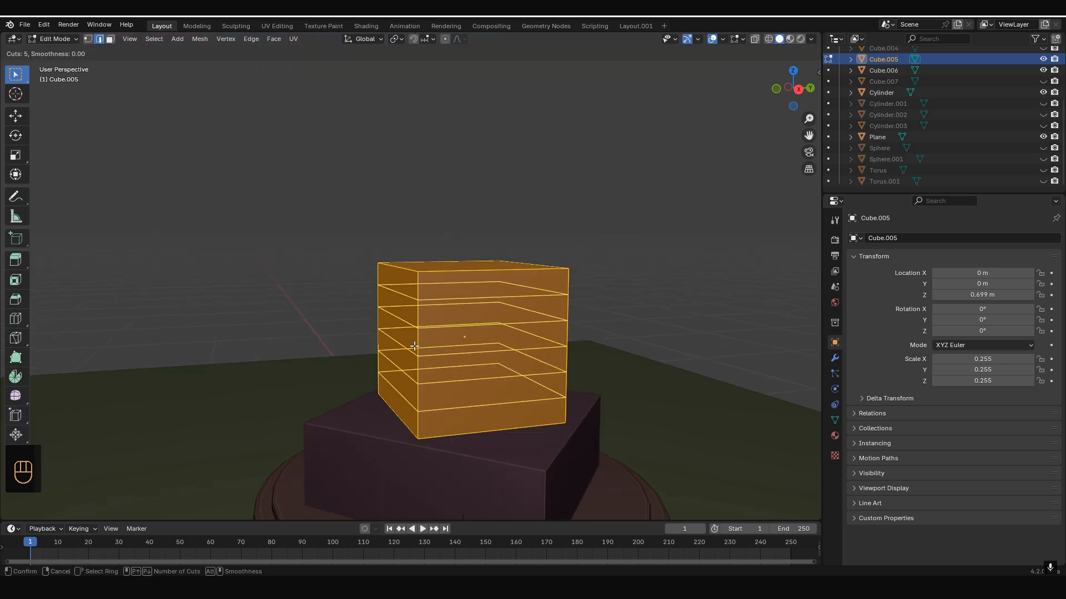
key("ctrl+r")
scroll(508, 242, "up", 1)
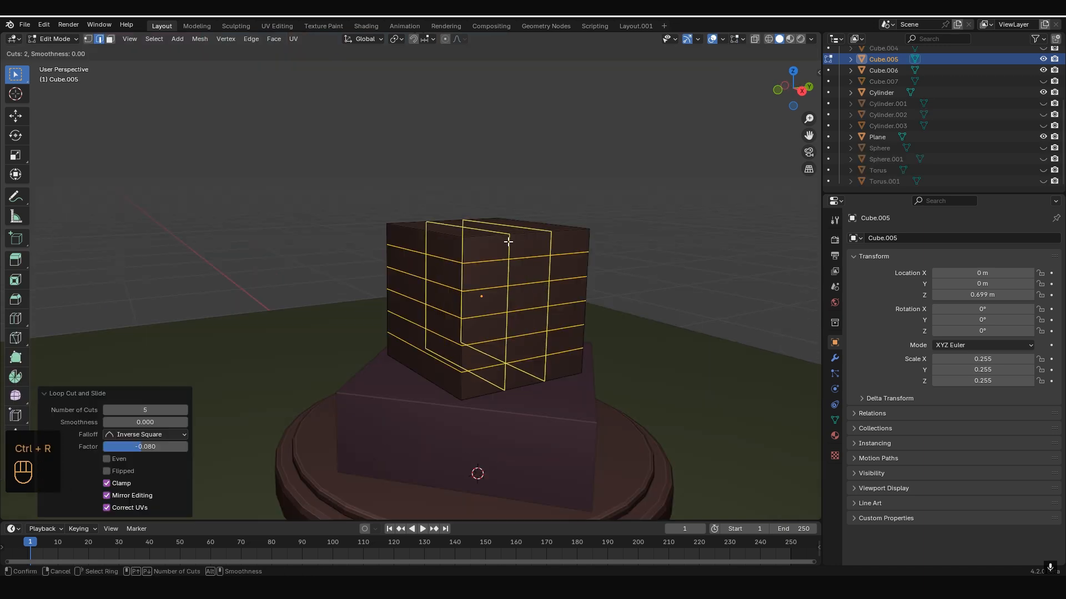
scroll(508, 241, "up", 1)
double_click(507, 242)
Select the inner block of eight faces on the cube's side and duplicate it outward along the X axis
key("3")
left_click(508, 272)
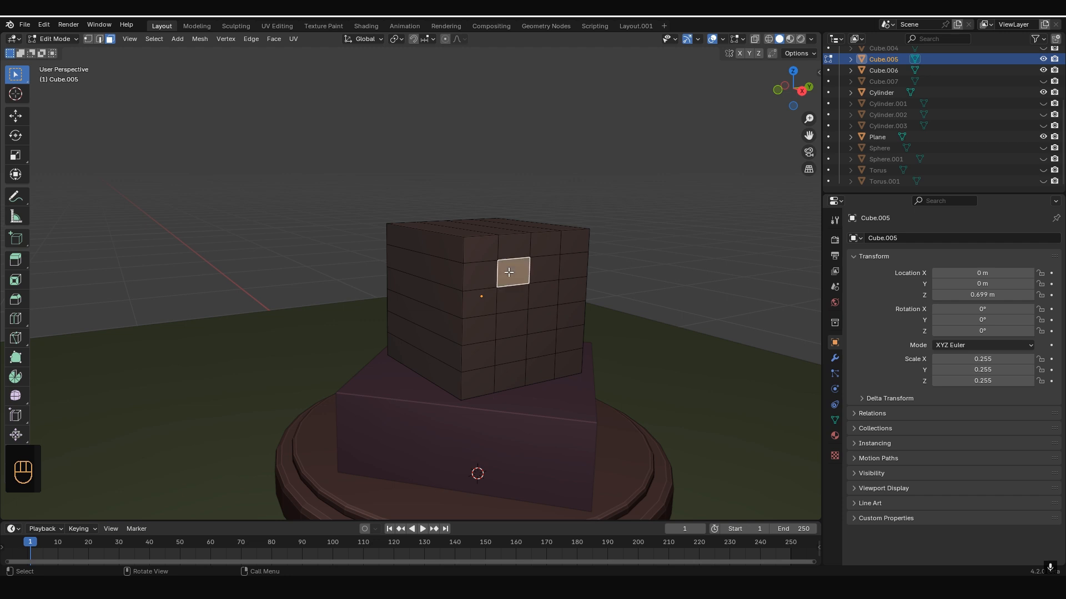
left_click(544, 270, "shift")
left_click(546, 300, "shift")
left_click(544, 321, "shift")
left_click(541, 344, "shift")
left_click(511, 348, "shift")
left_click(512, 301, "shift")
left_click(511, 320, "shift")
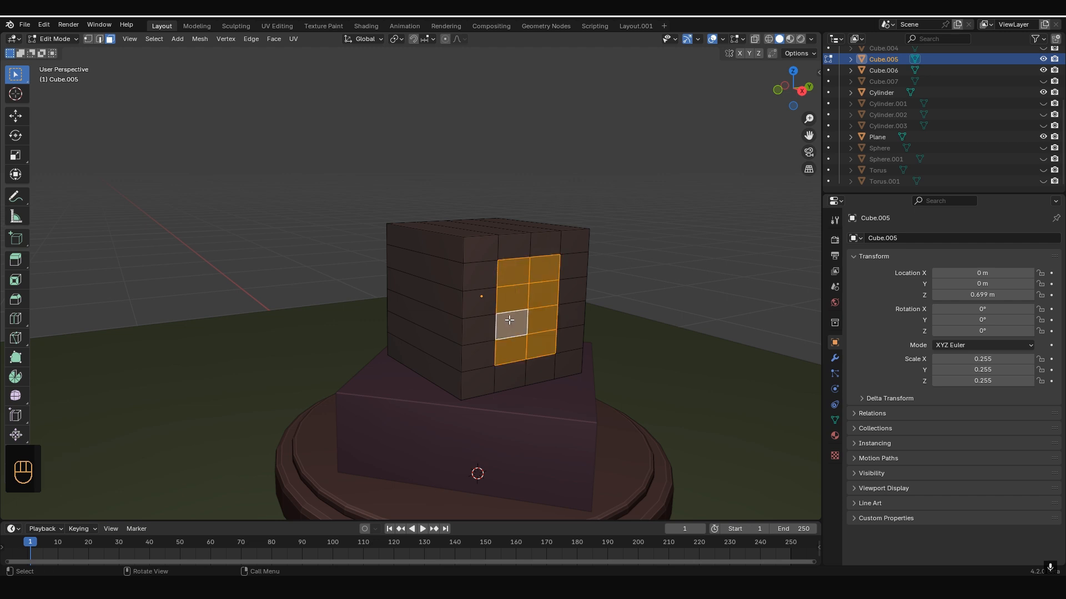
scroll(510, 320, "down", 3)
middle_click_drag(509, 320, 495, 336)
key("shift+d")
key("x")
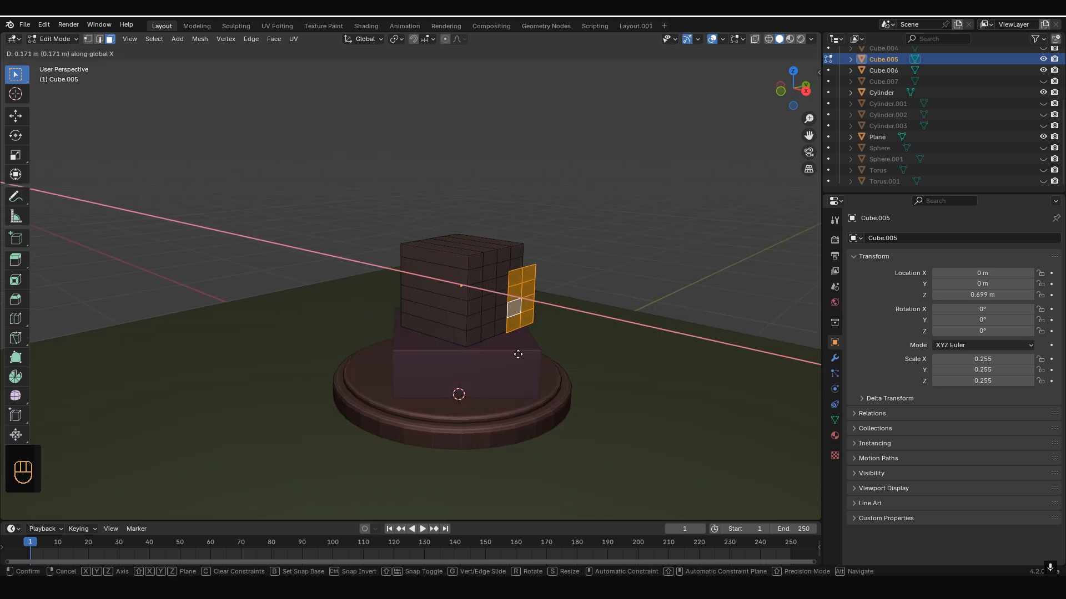
left_click(567, 374)
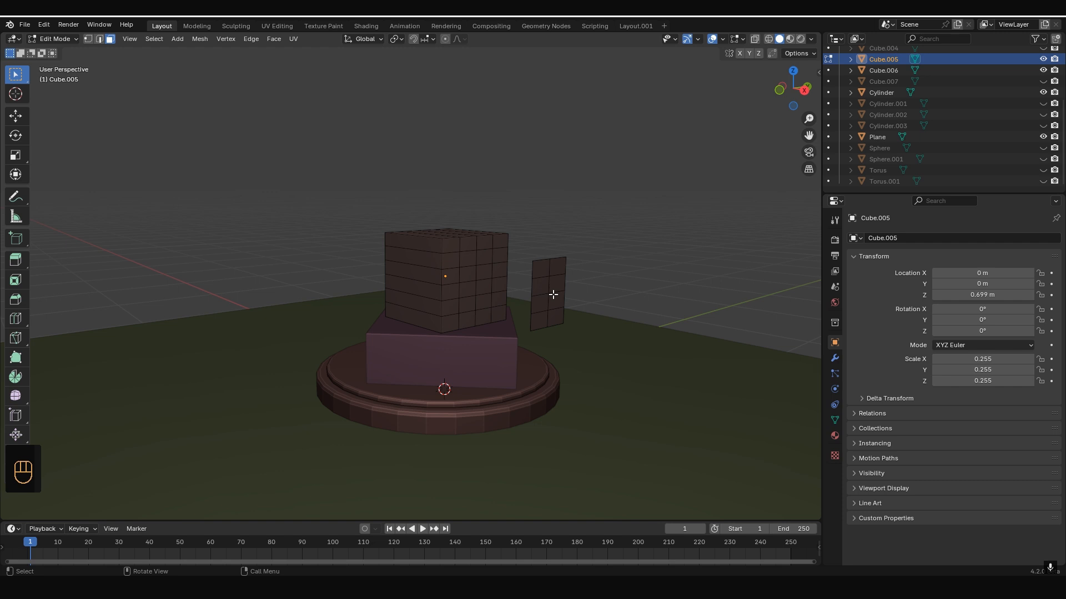
Select the linked faces of the detached duplicate and delete them as faces
key("l")
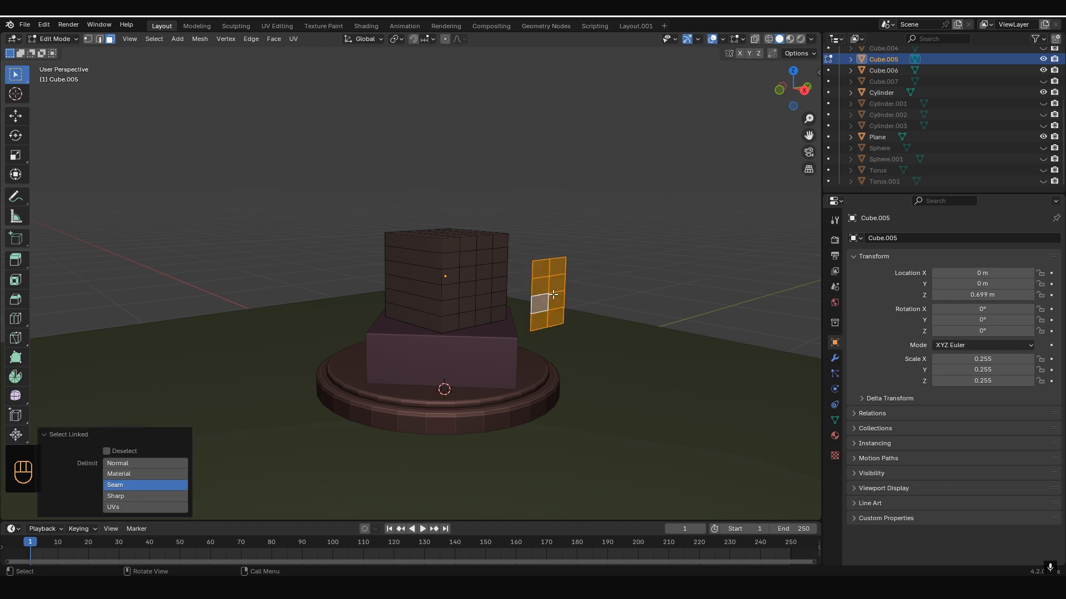
key("x")
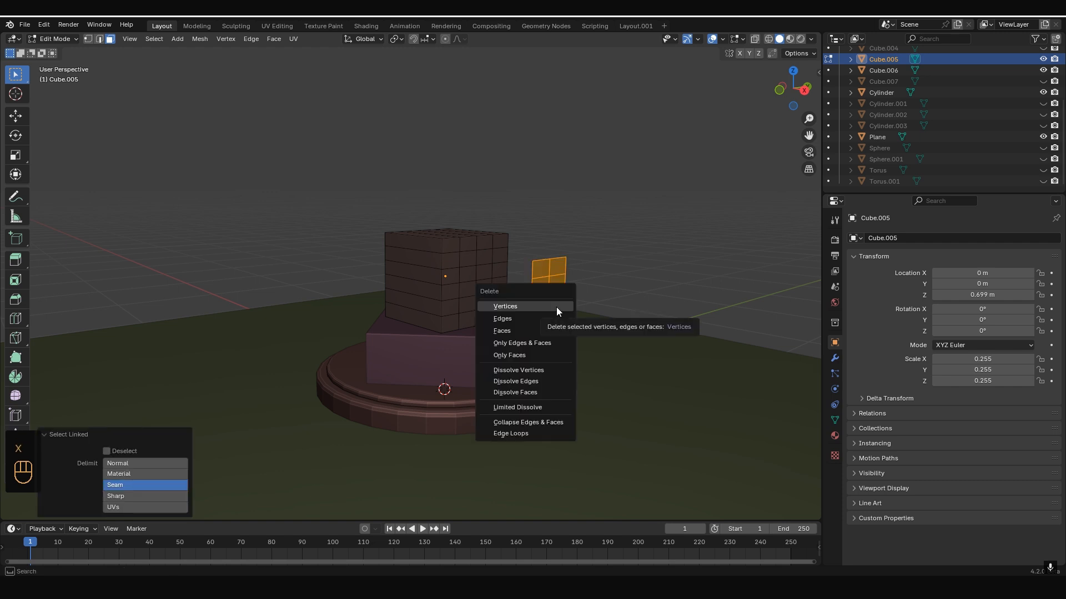
left_click(507, 332)
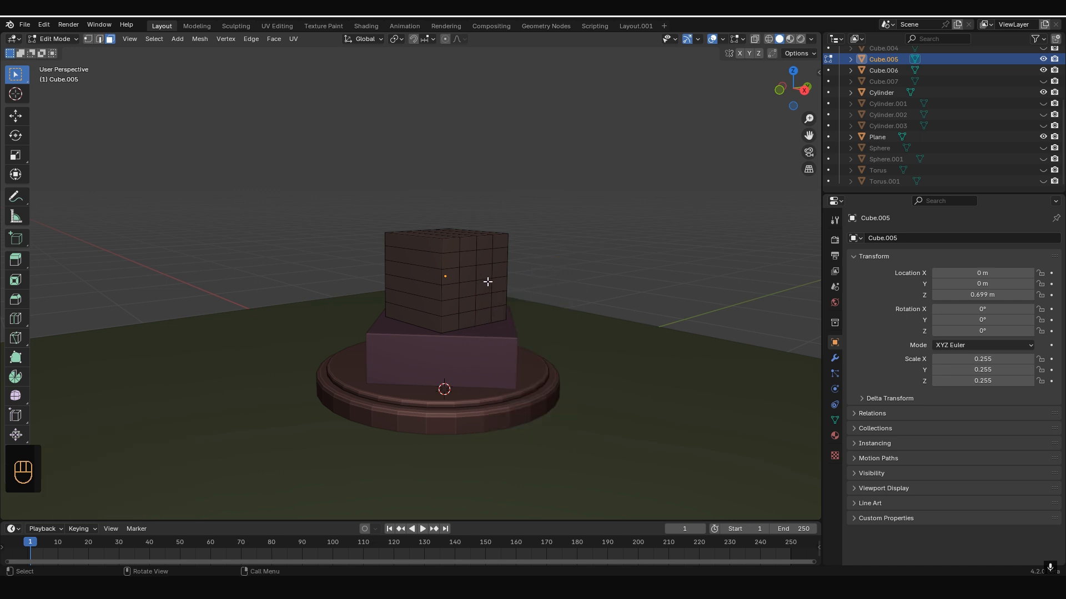
Select two neighbouring horizontal edge loops around the middle of the cube in edge select mode
middle_click_drag(488, 281, 475, 325)
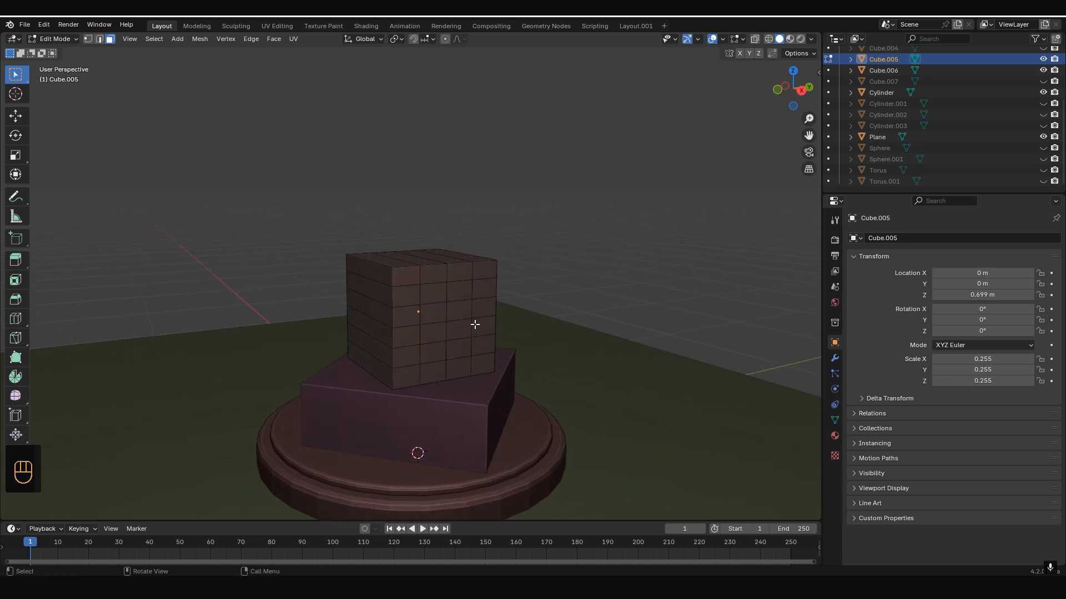
left_click(99, 40)
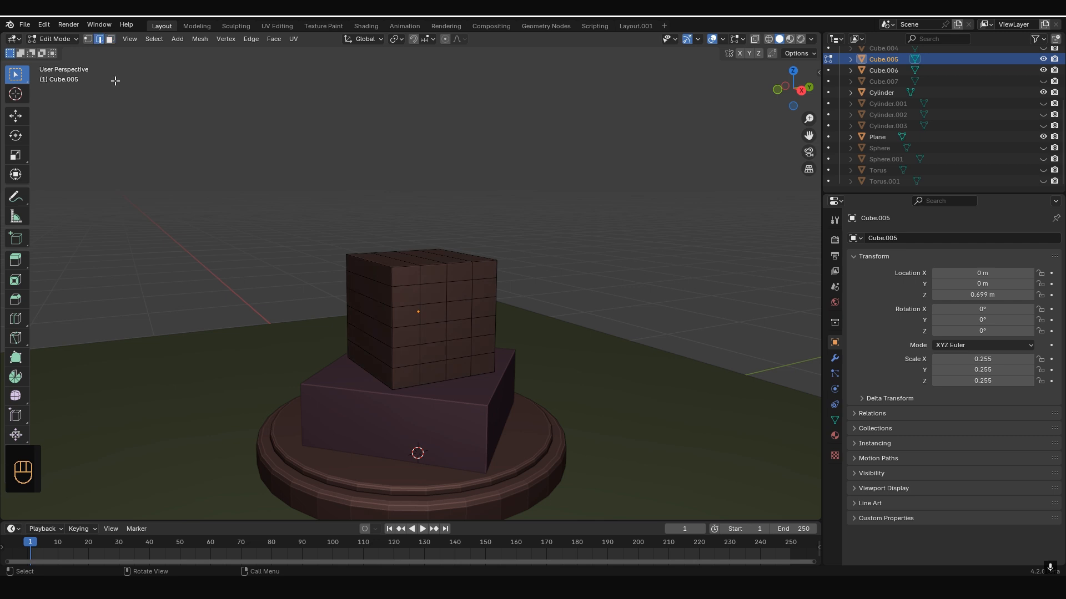
left_click(393, 329, "alt")
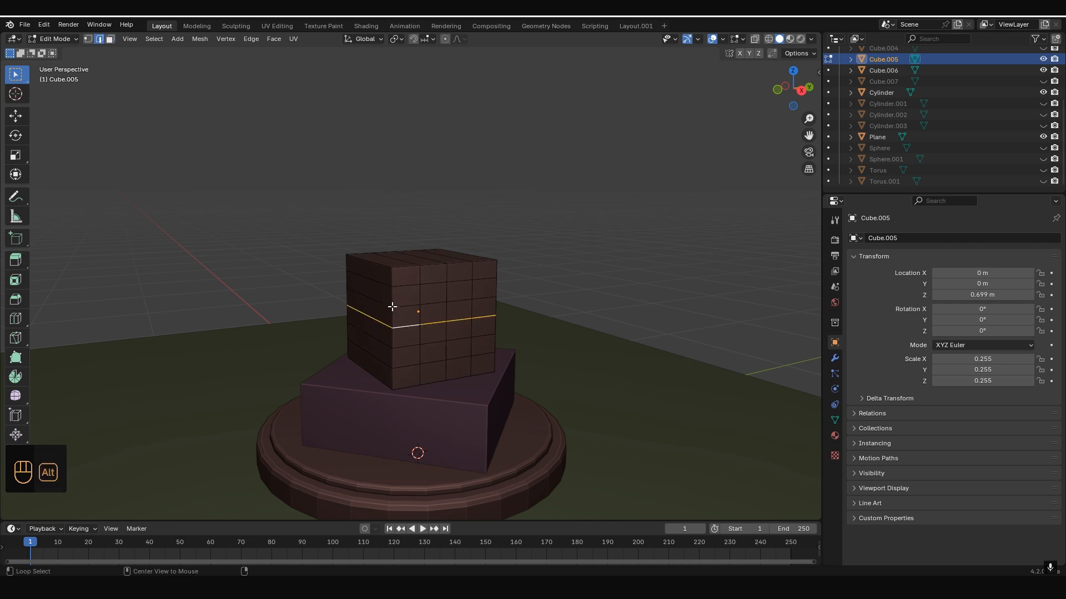
left_click(394, 308, "alt+shift")
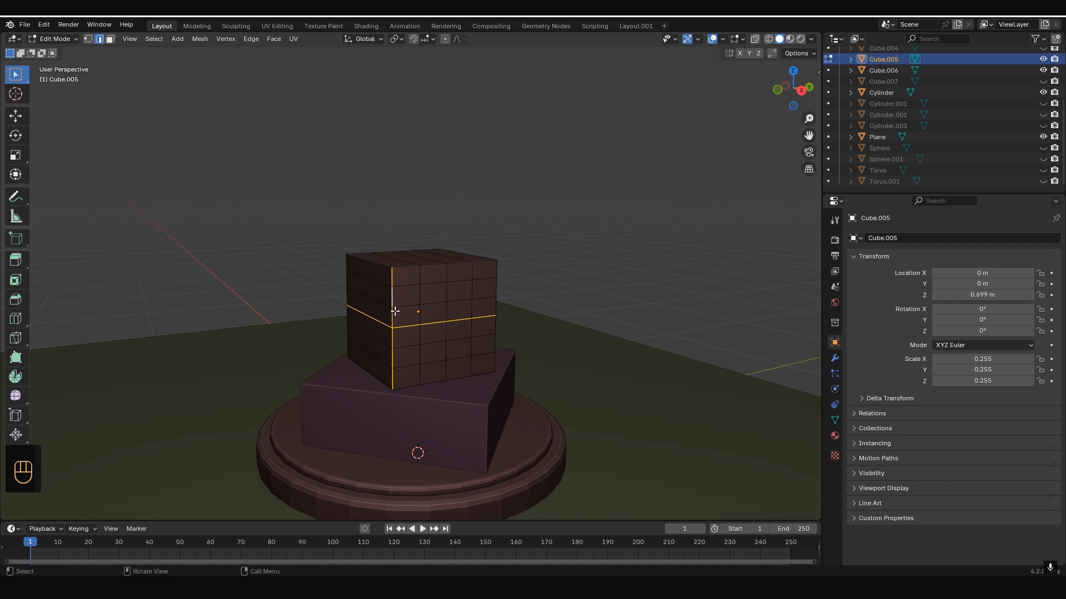
key("ctrl+z")
left_click(394, 307, "alt+shift")
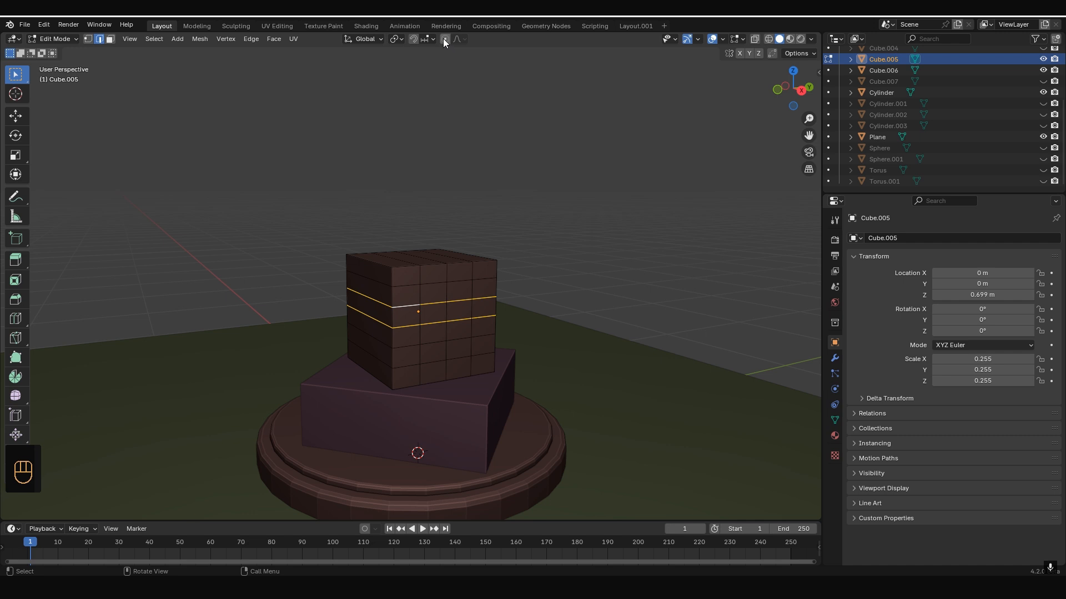
Scale the loops to 0.797 using proportional editing with Root falloff and size 0.164, and return to Object Mode
left_click(461, 40)
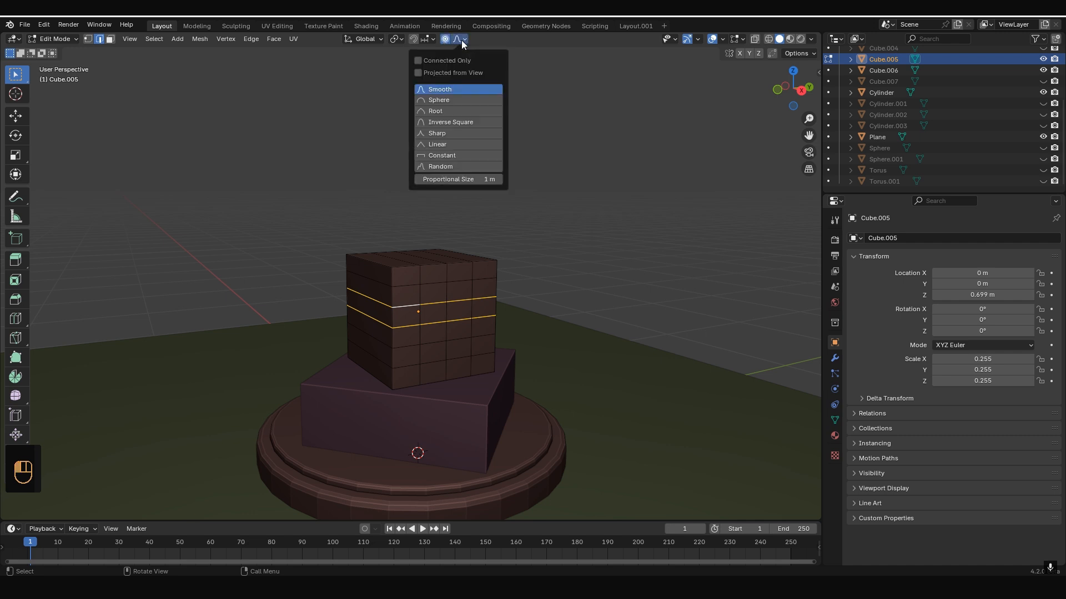
left_click(452, 111)
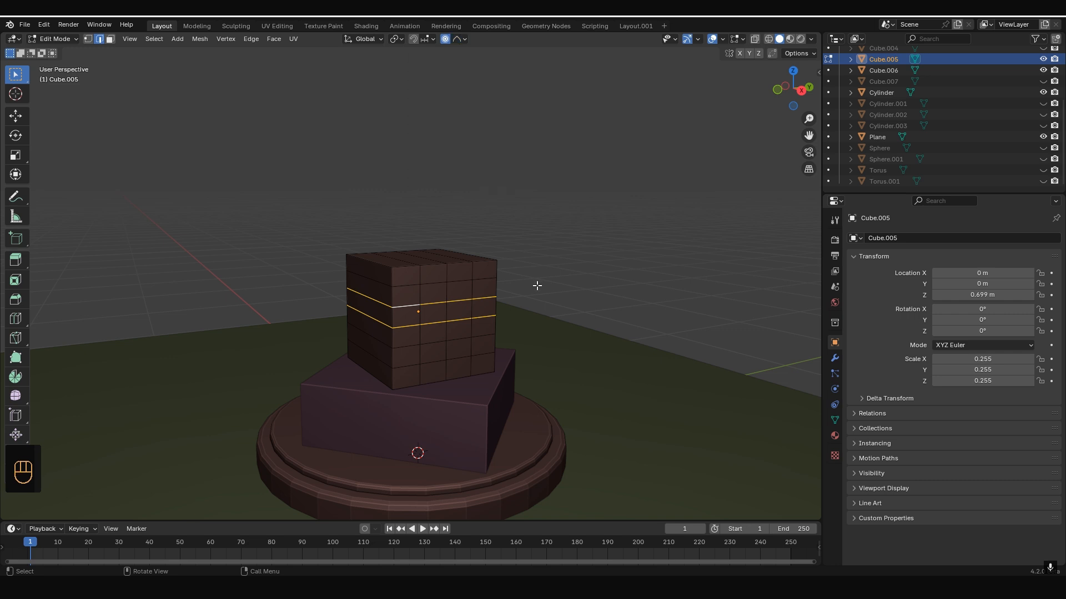
key("s")
scroll(526, 288, "up", 11)
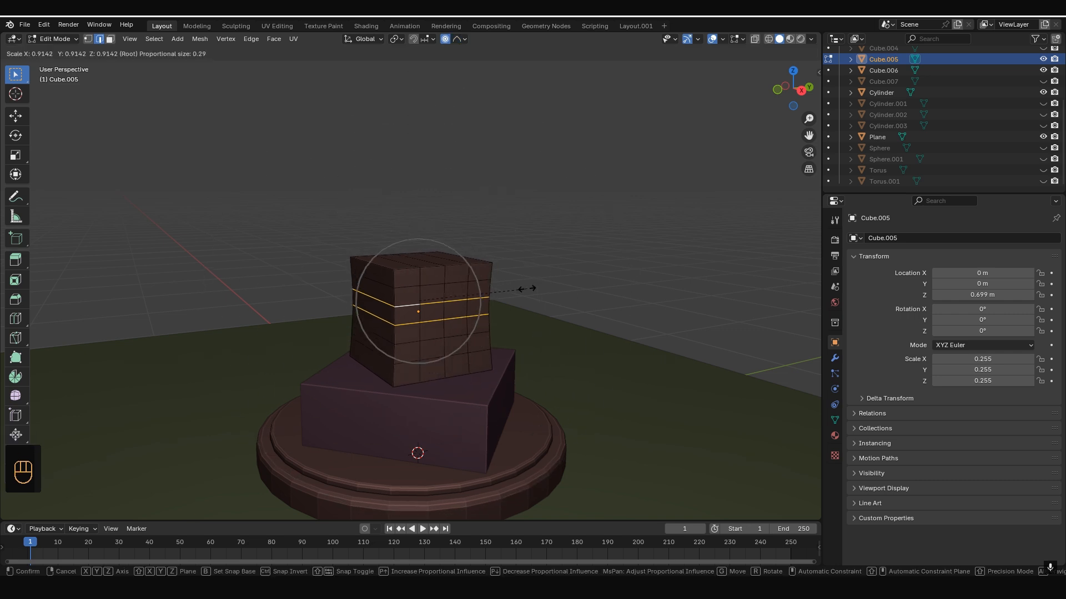
scroll(526, 288, "up", 7)
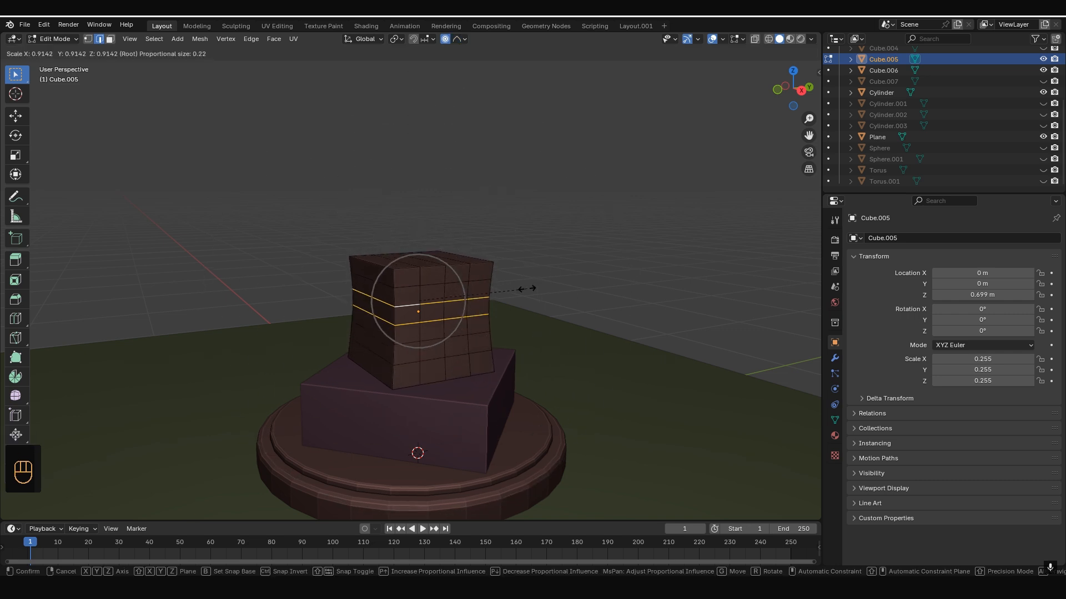
scroll(527, 288, "down", 1)
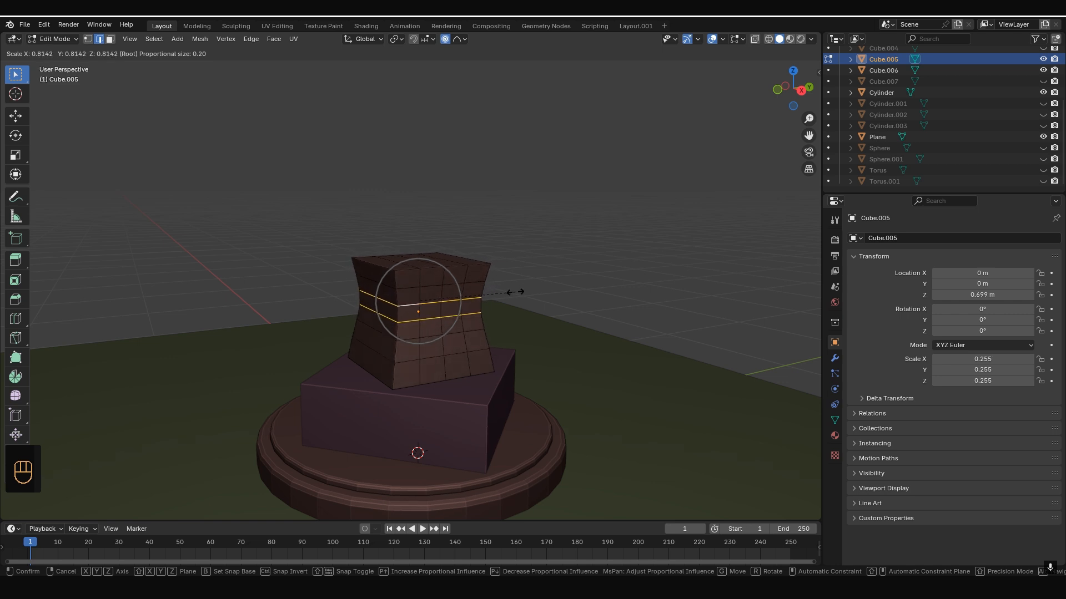
scroll(515, 292, "up", 2)
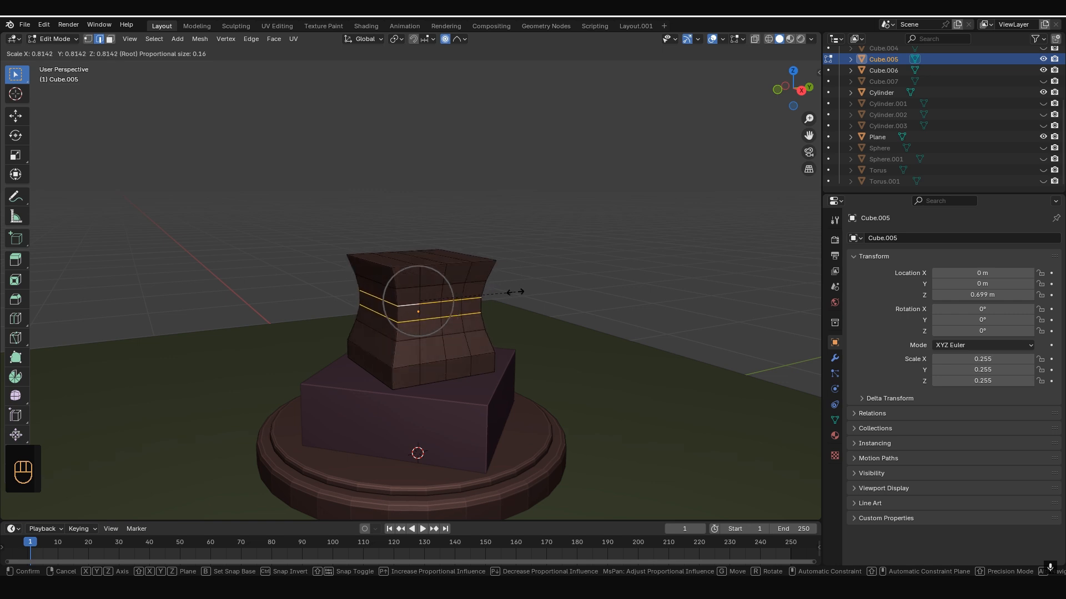
left_click(513, 291)
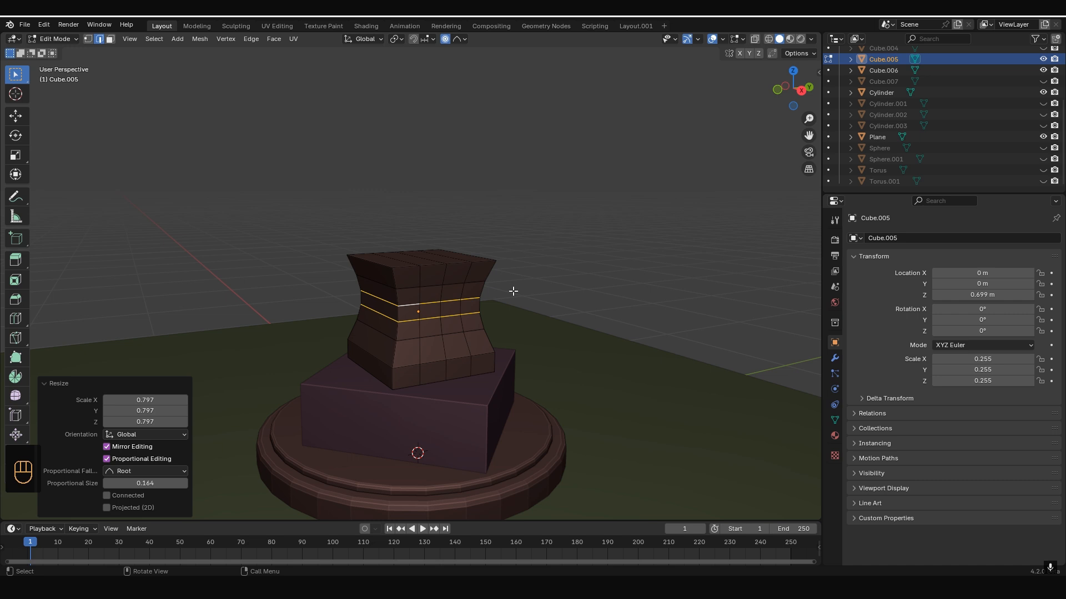
middle_click_drag(512, 291, 605, 384)
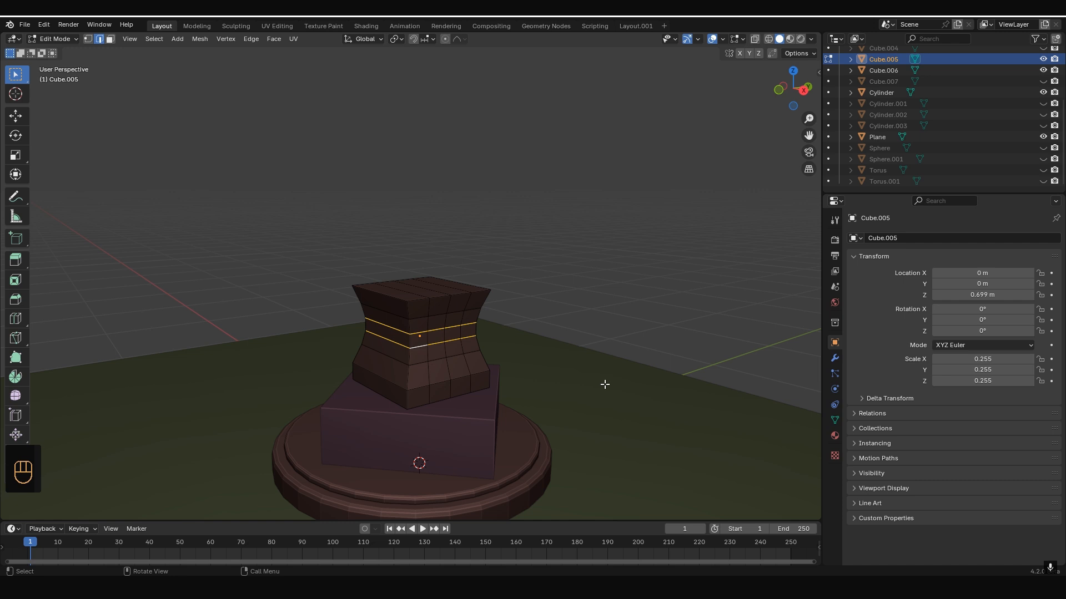
key("Tab")
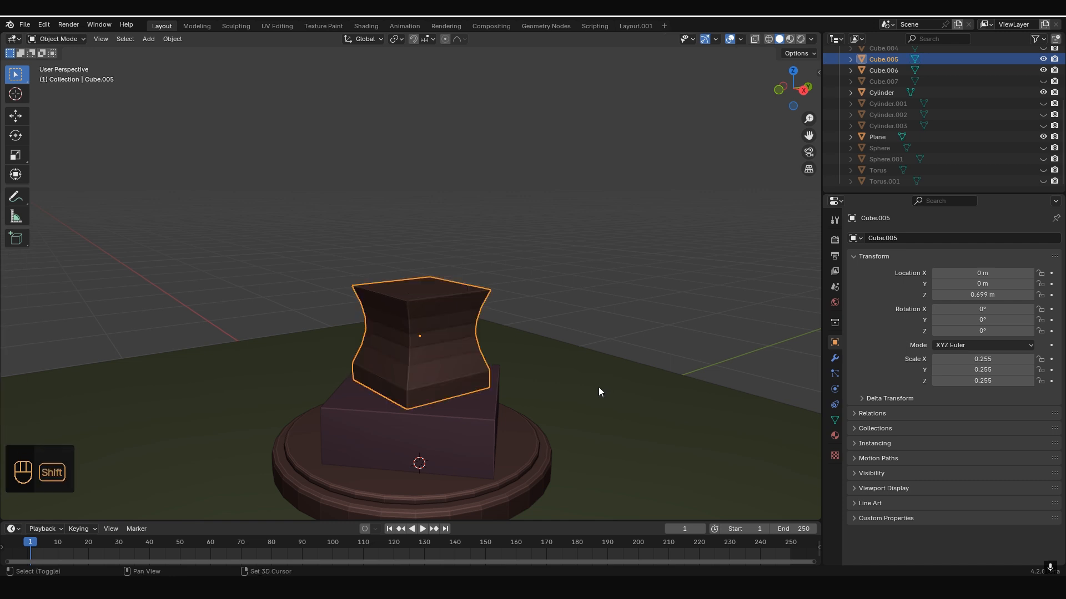
Add a new material to the pinched cube and set its base color to orange
middle_click_drag(598, 387, 591, 346, "shift")
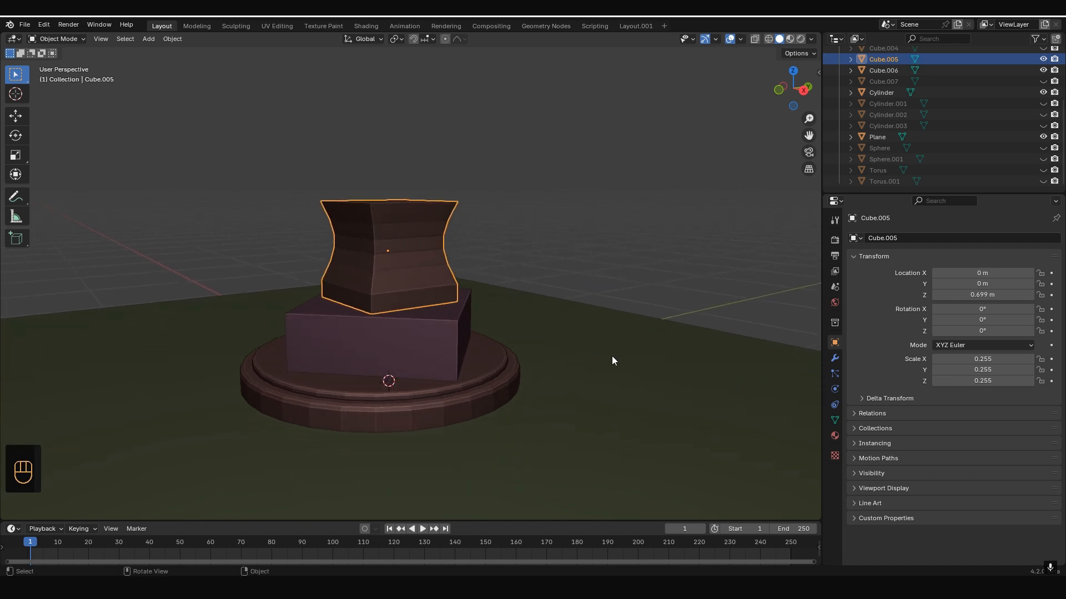
left_click(836, 437)
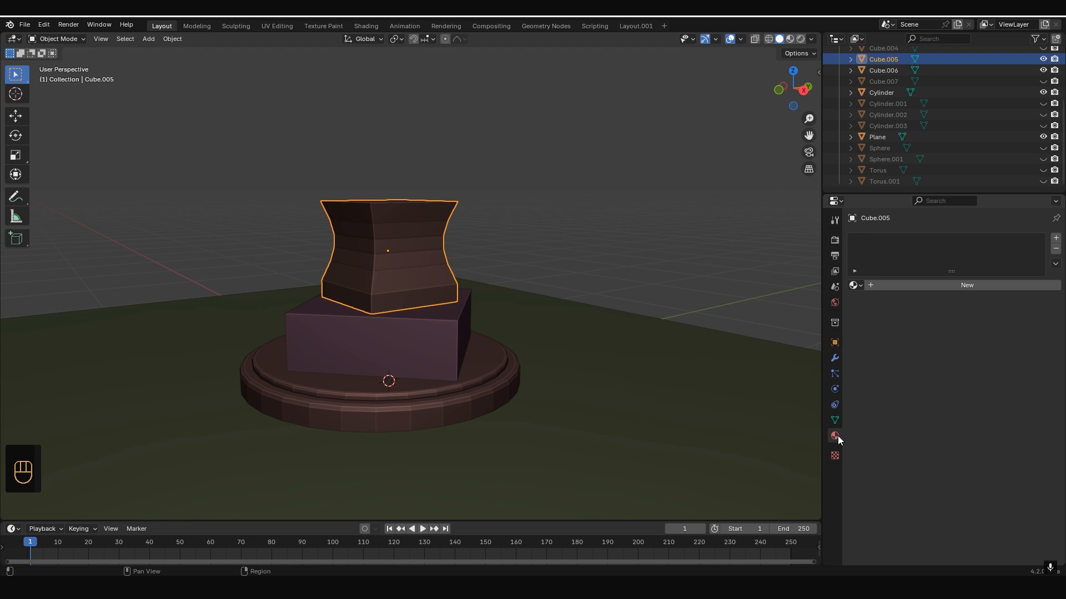
left_click(931, 289)
left_click(1005, 357)
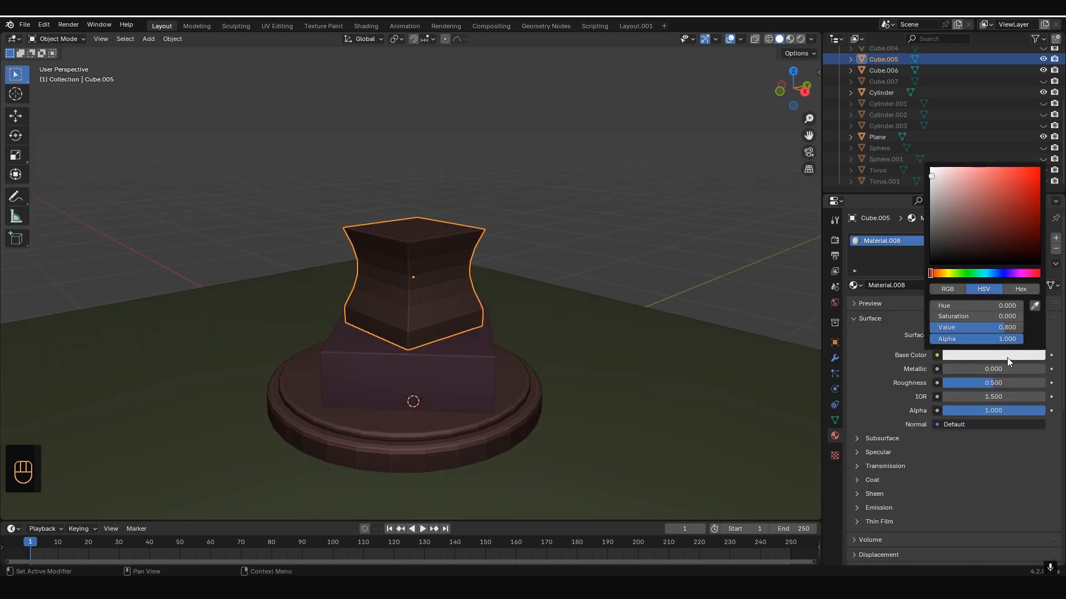
left_click_drag(937, 273, 939, 273)
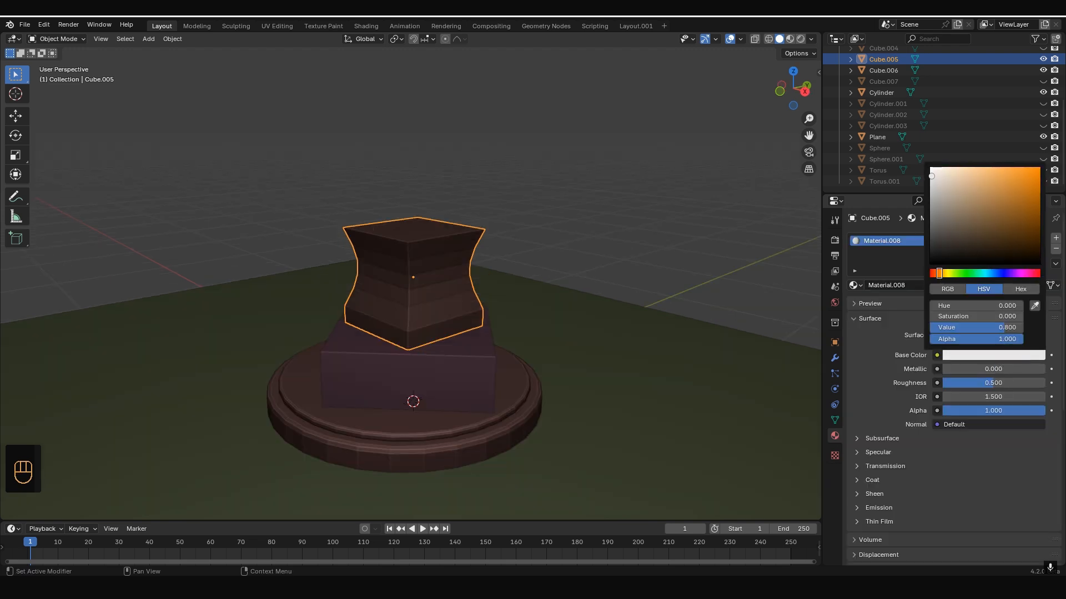
mouse_move(1013, 165)
left_mouse_down()
mouse_move(996, 178)
mouse_move(1009, 181)
left_mouse_up()
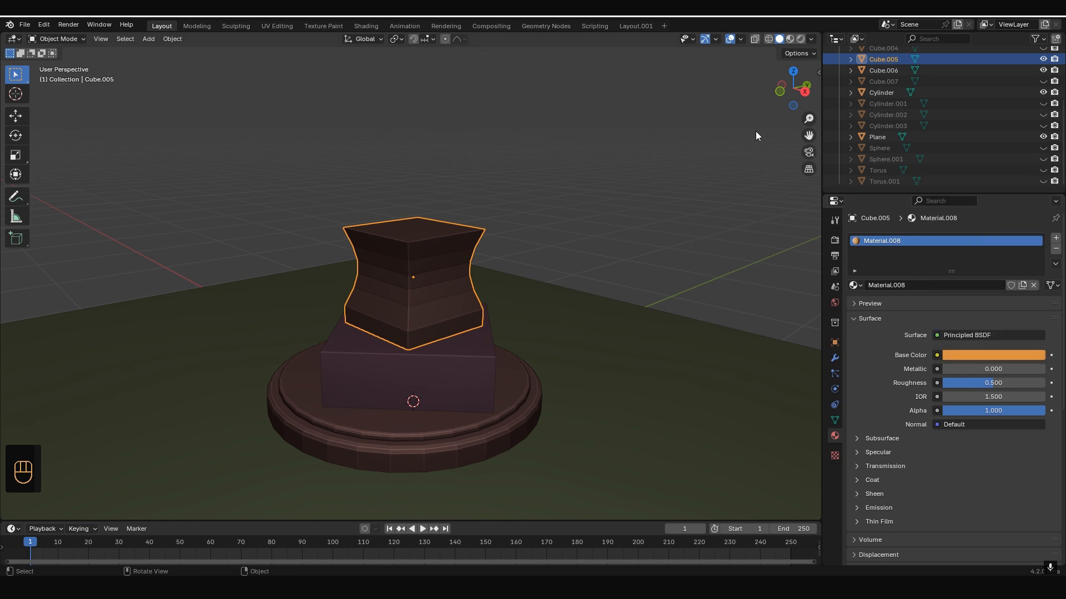
Switch the viewport to material preview and assign the existing Material.002 to the lower cube
left_click(790, 39)
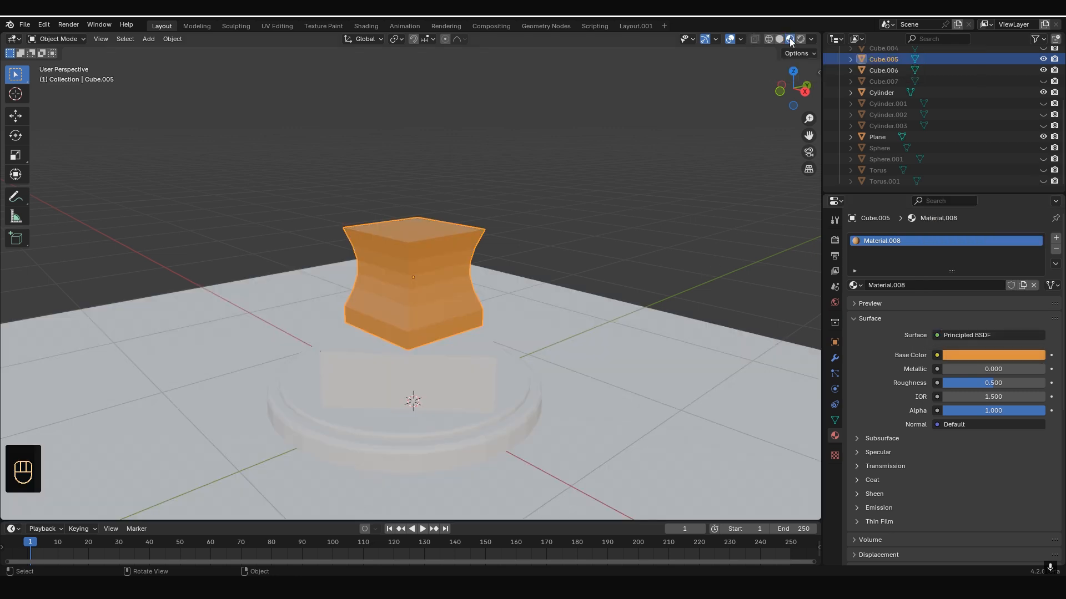
left_click(470, 378)
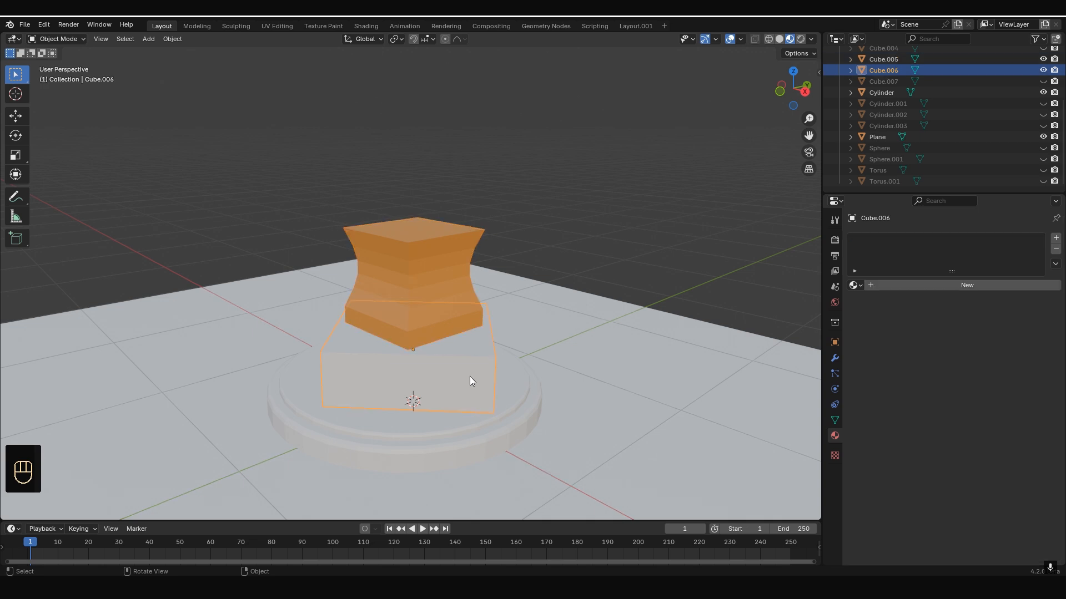
left_click(859, 286)
left_click(862, 325)
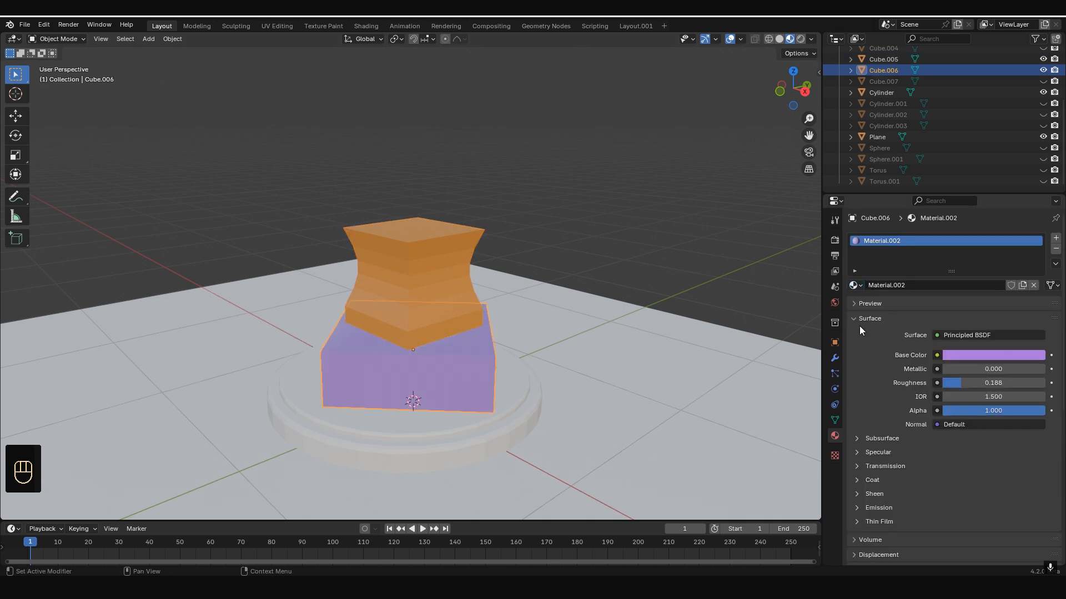
Assign the existing Material.003 to the round pedestal base and add a second material slot to it
left_click(539, 406)
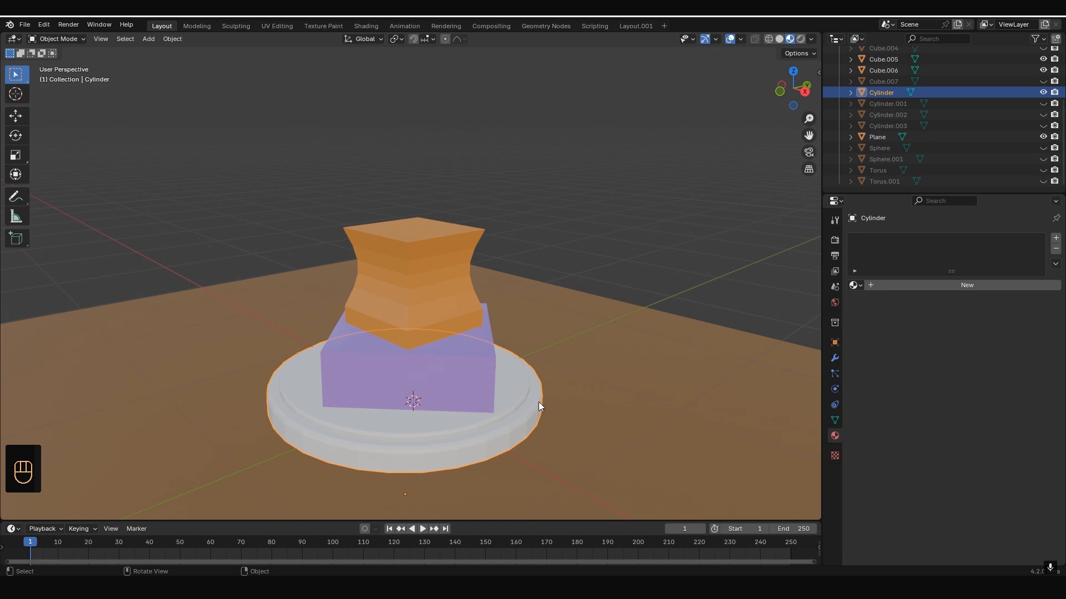
left_click(859, 285)
left_click(873, 333)
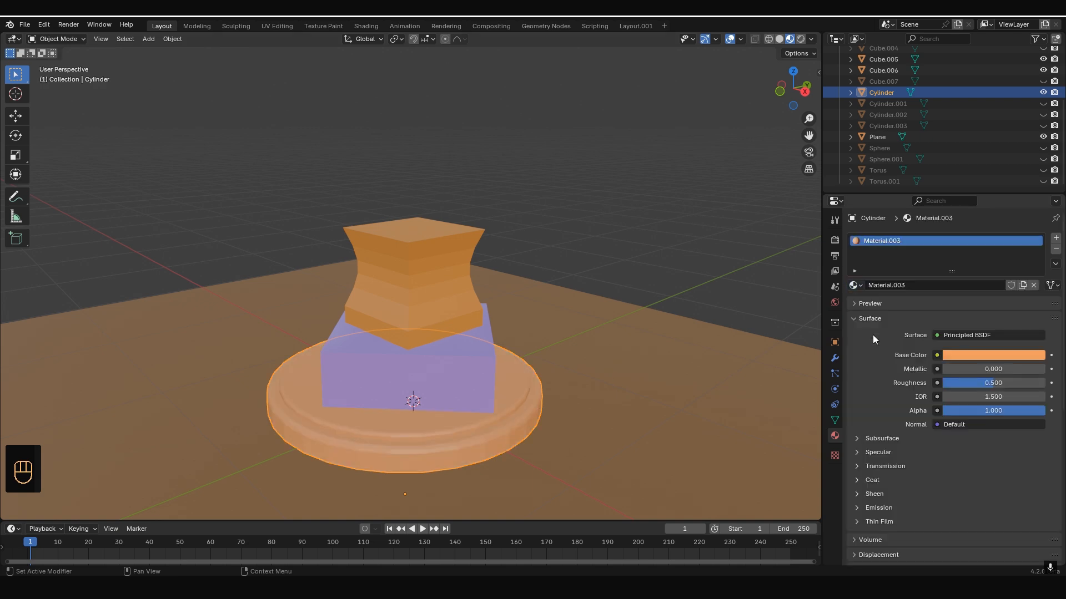
left_click(1055, 238)
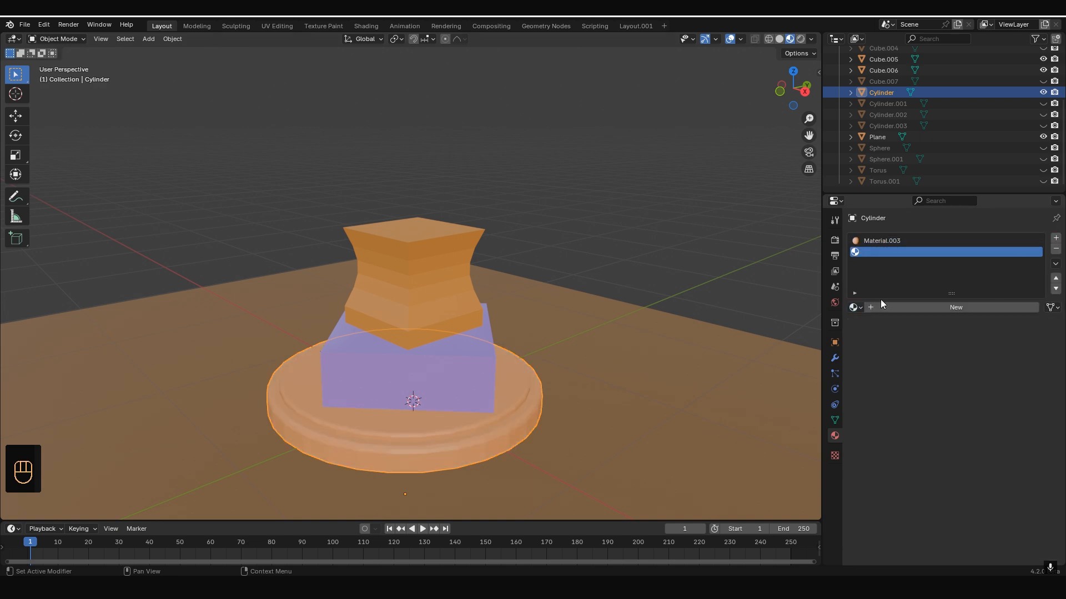
In face select mode, select the base's top face and grow the selection outward over the raised upper rim
key("Tab")
left_click(452, 422)
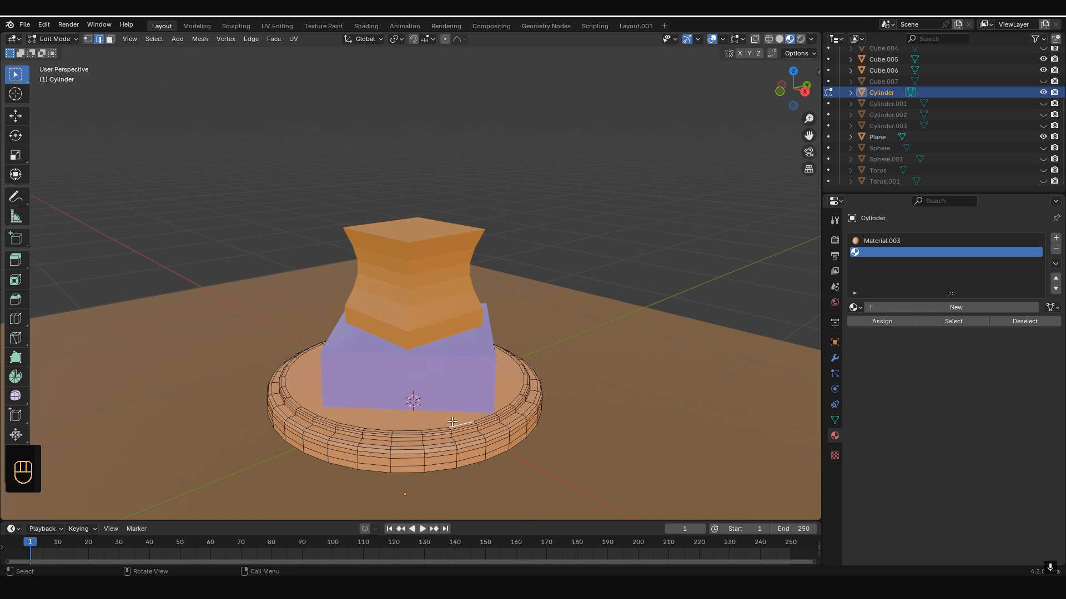
key("3")
left_click(447, 419)
key("ctrl+KP_Add")
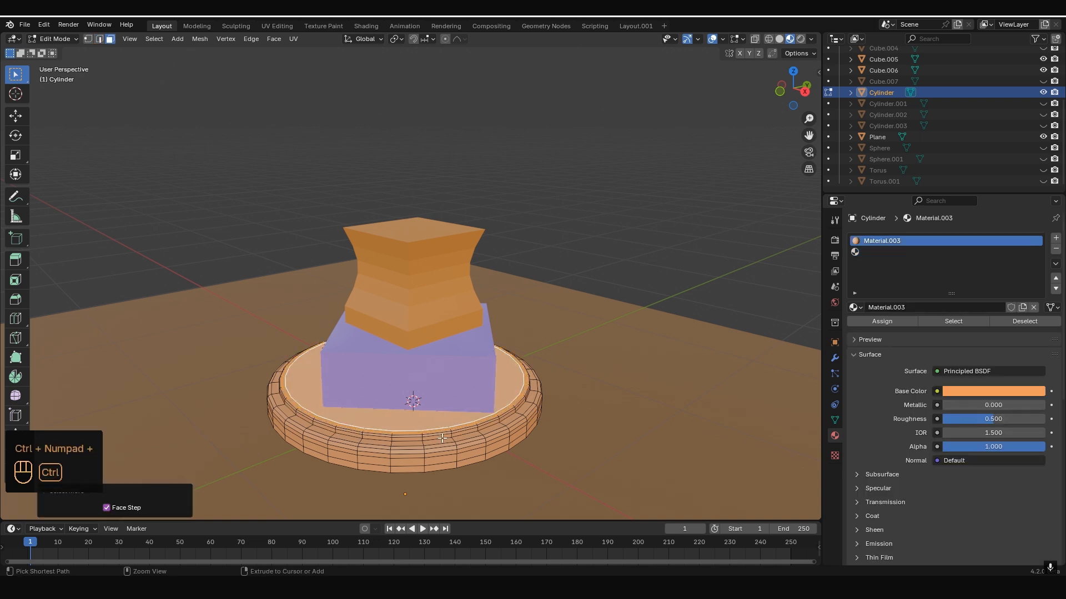
key("ctrl+KP_Add")
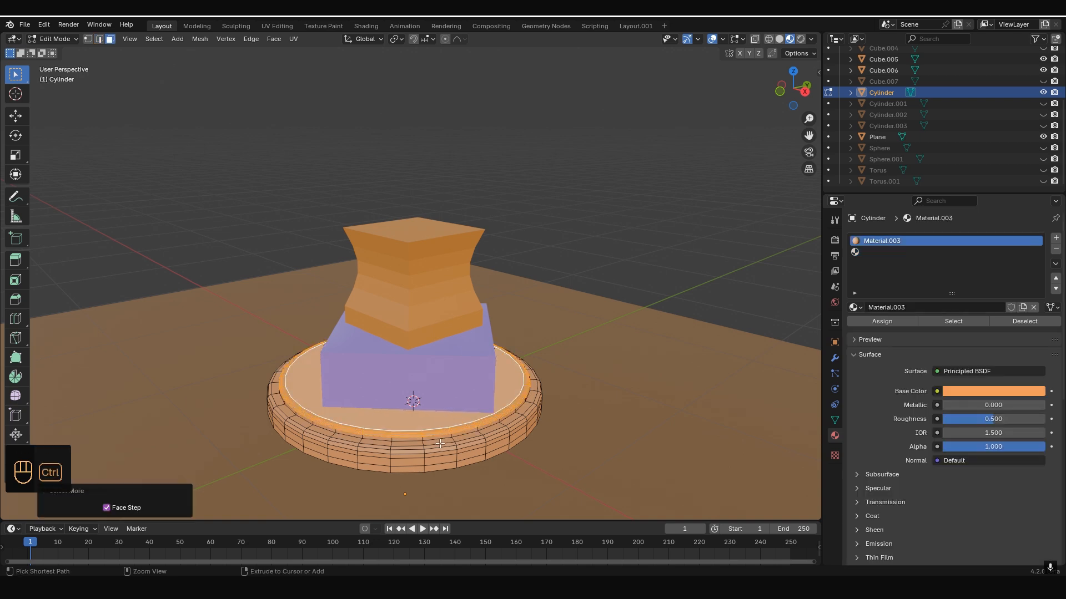
key("ctrl+KP_Add")
Put Material.004 in the base's second slot, assign it to the selected faces and return to Object Mode
scroll(444, 441, "up", 4)
middle_click_drag(465, 460, 479, 294, "shift")
middle_click_drag(478, 347, 461, 363)
left_click(872, 253)
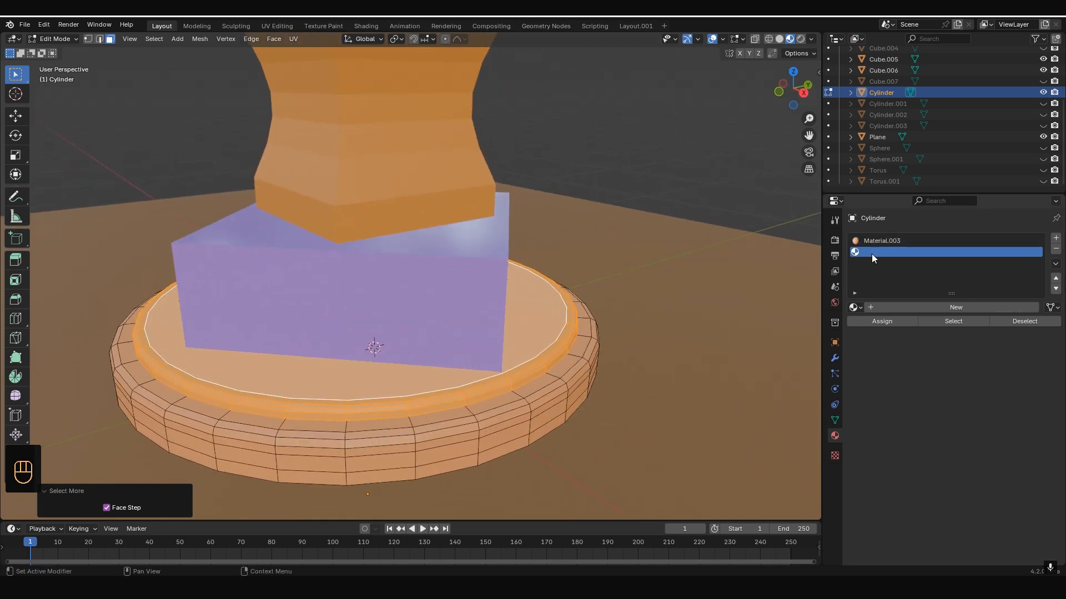
left_click(858, 309)
left_click(867, 365)
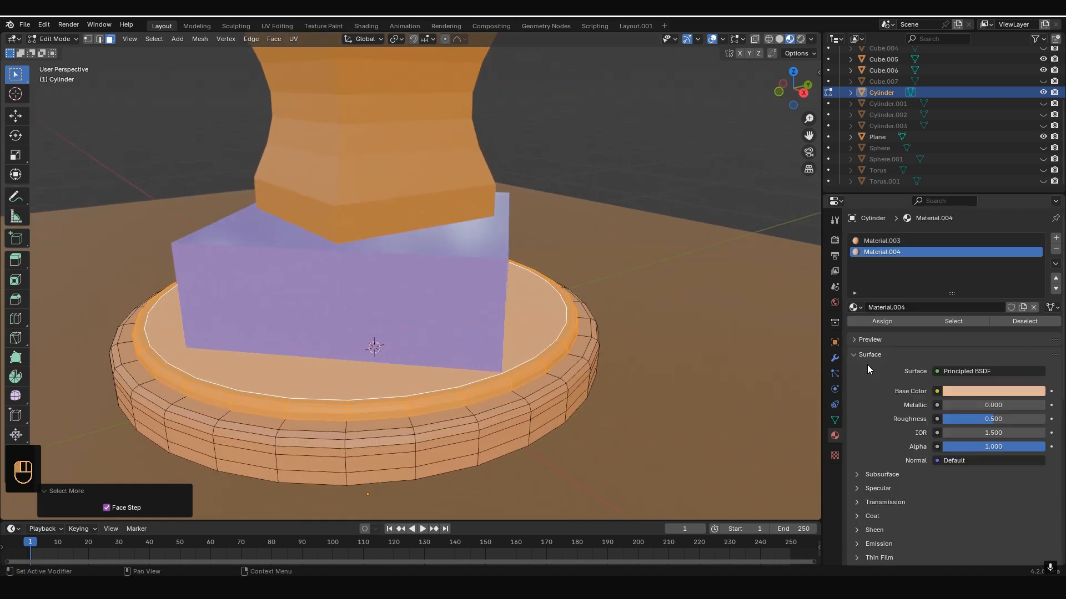
left_click(891, 322)
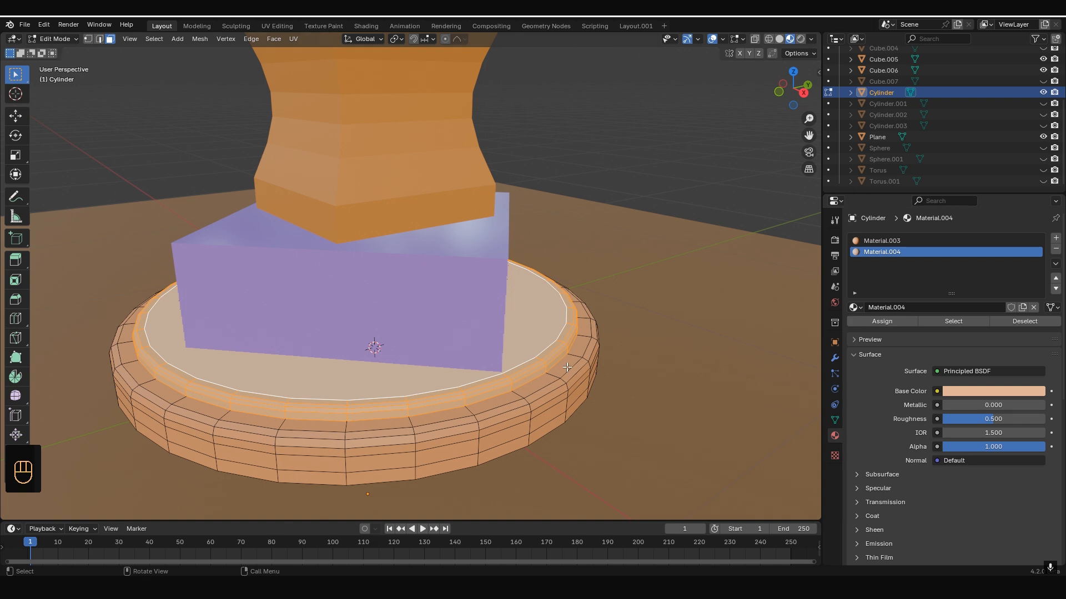
key("Tab")
Reveal all hidden objects and clear the selection
scroll(568, 368, "down", 5)
key("alt+h")
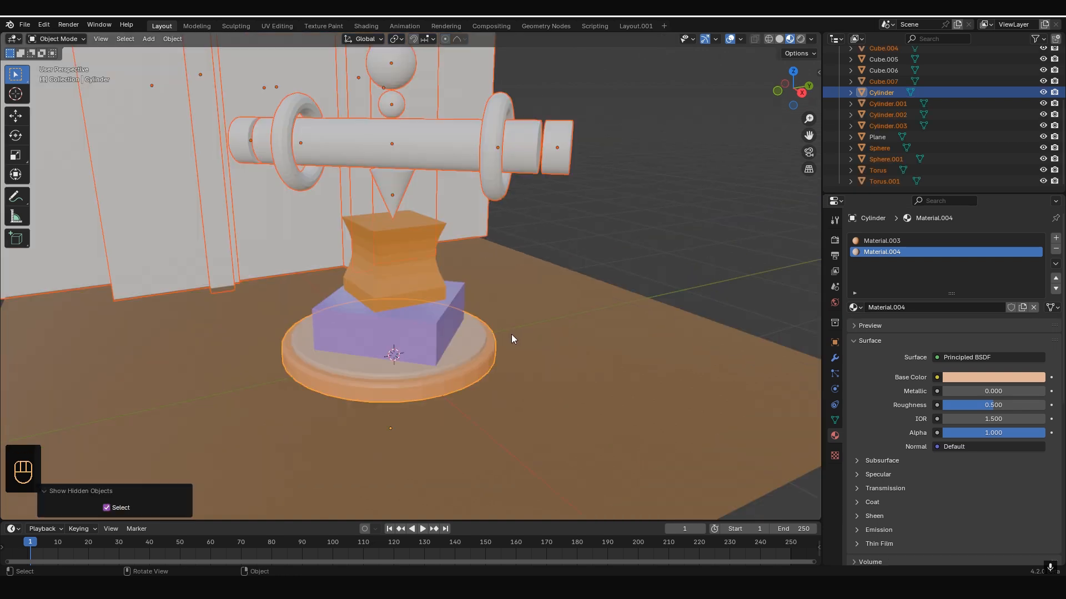
left_click(588, 248)
middle_click_drag(500, 246, 501, 260, "shift")
middle_click_drag(502, 260, 494, 260)
Assign Material.002 to the cone and the small sphere, and Material.006 to the large sphere
left_click(394, 201)
left_click(856, 286)
left_click(869, 322)
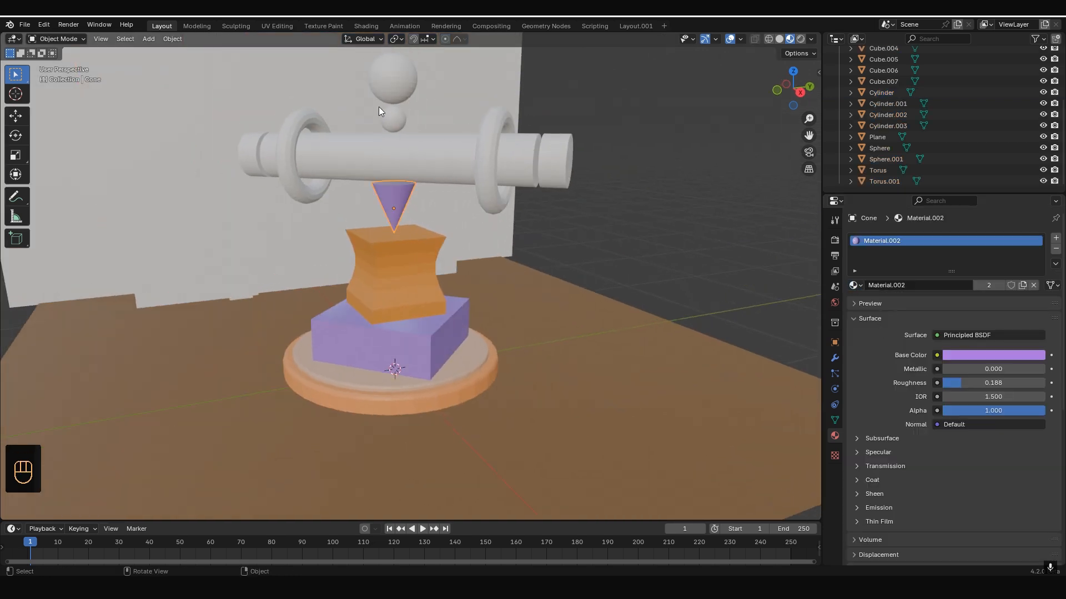
left_click(395, 116)
left_click(856, 285)
left_click(869, 322)
Link the large sphere's blue material to both torus rings
left_click(501, 146, "shift")
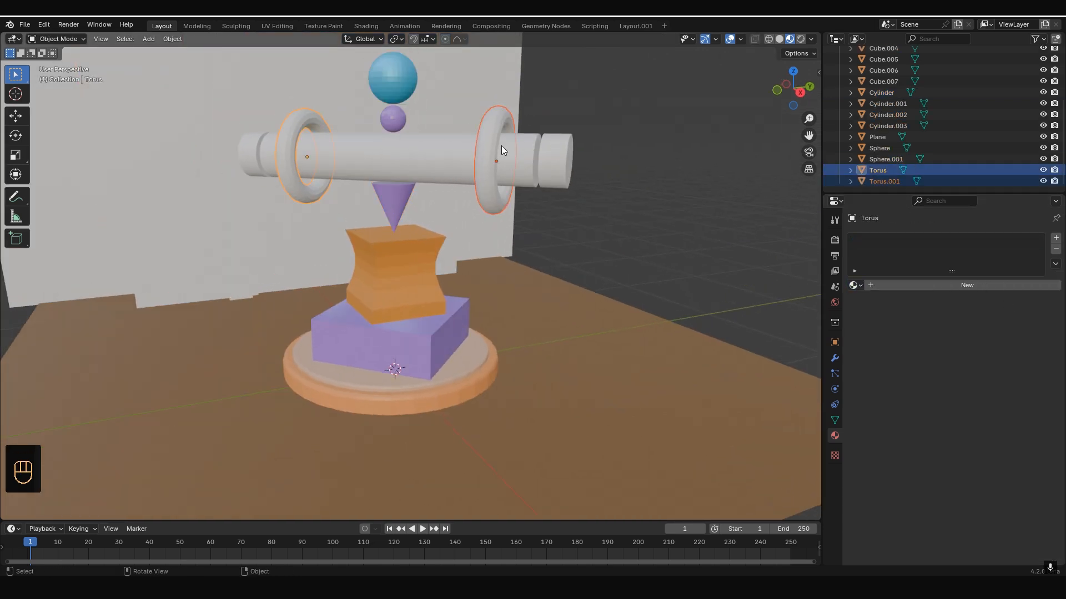
left_click(394, 80, "shift")
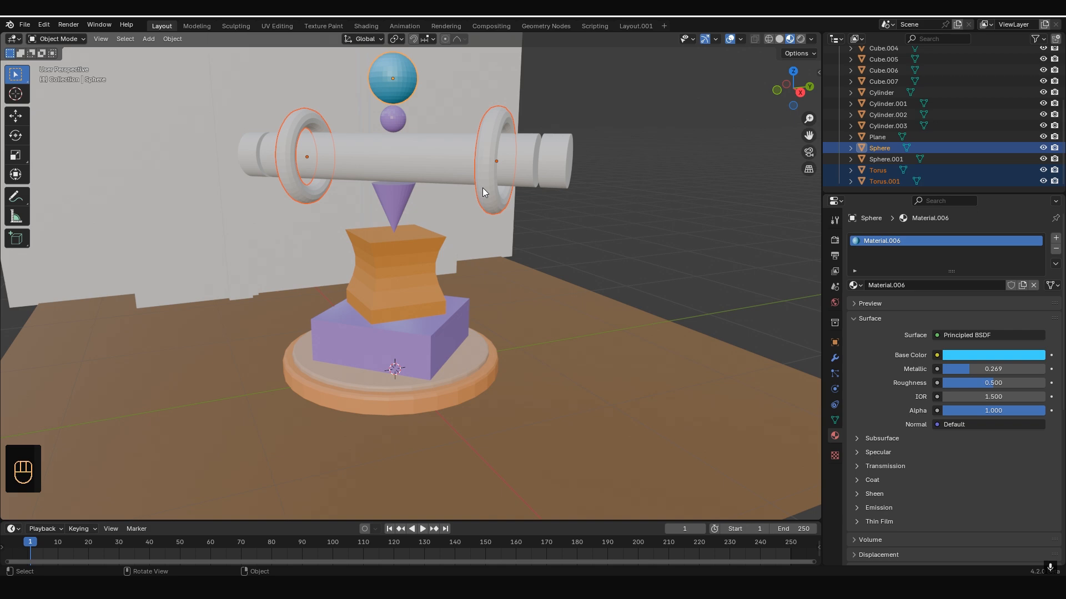
key("ctrl+l")
left_click(436, 187)
Colour the remaining backdrop panels with pink Material.007 and purple, and assign Material.003 to the horizontal cylinder
left_click(376, 210)
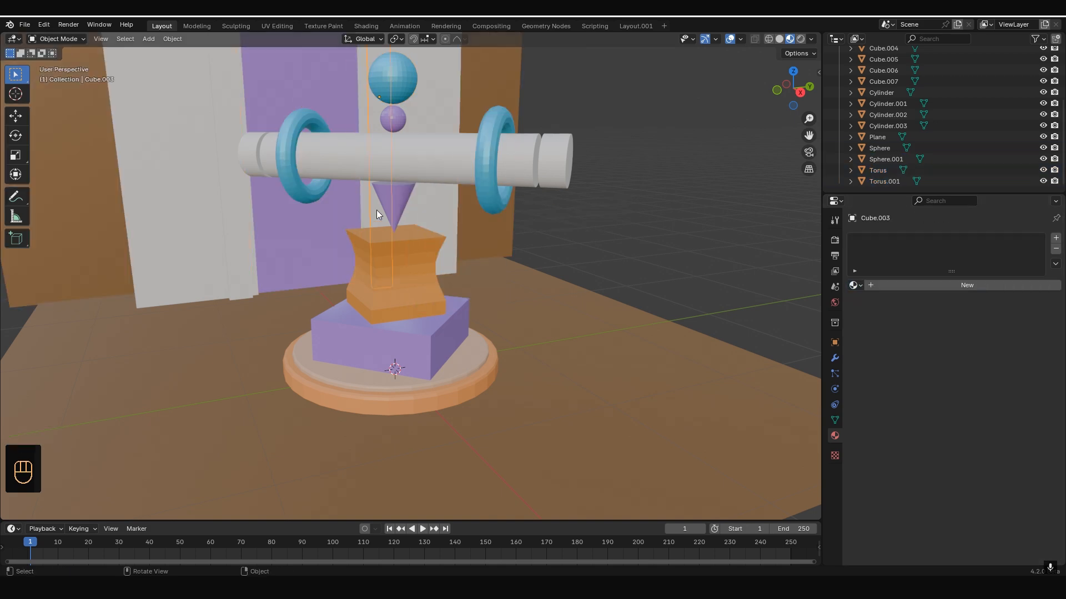
middle_click_drag(231, 253, 454, 311, "shift")
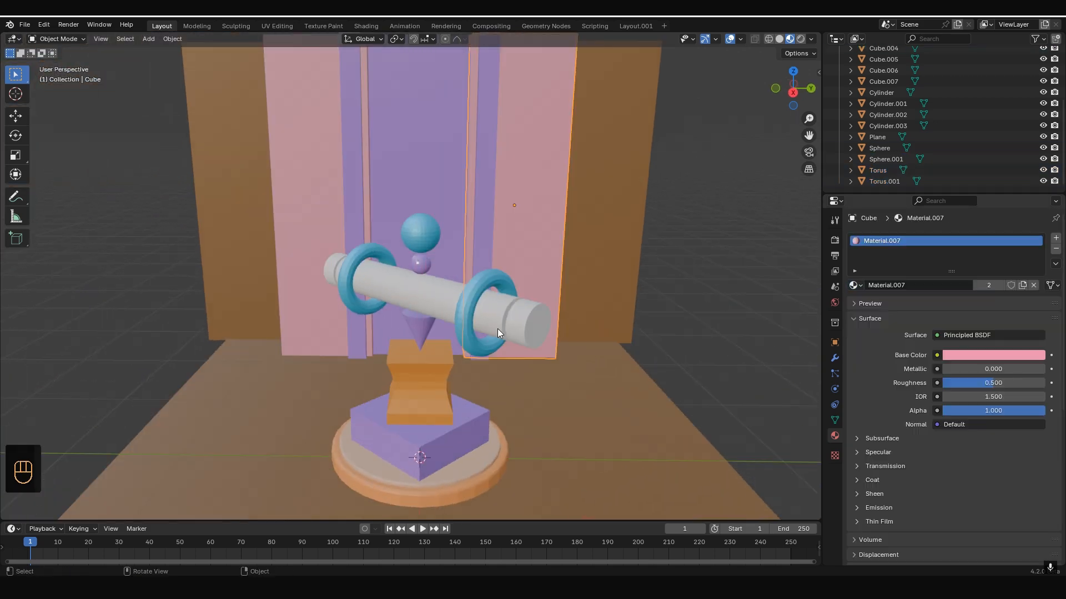
left_click(499, 311)
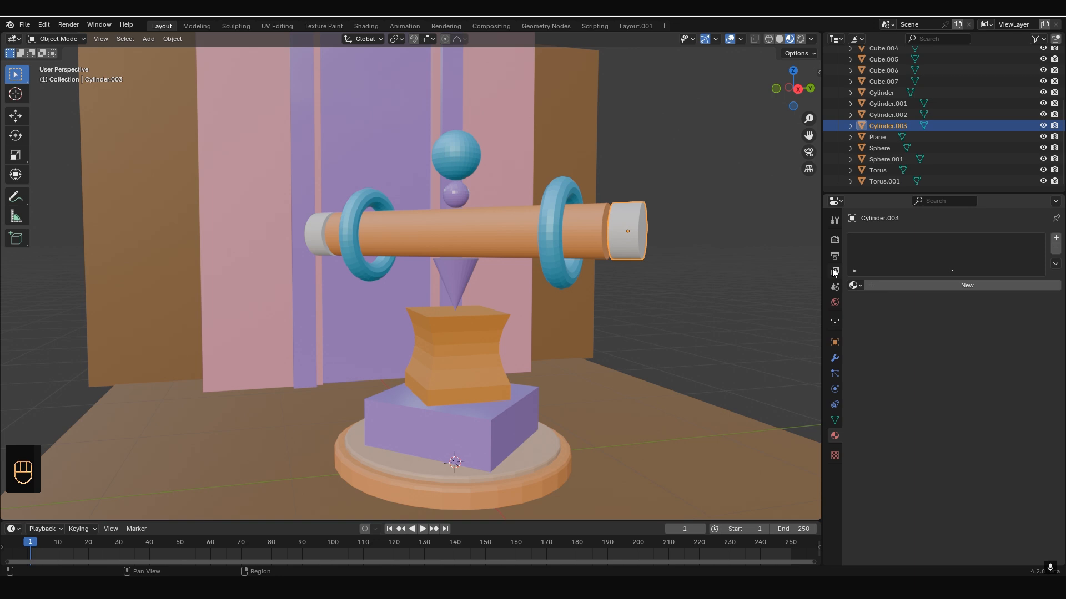
Assign Material.004 to both end caps of the horizontal cylinder
left_click(856, 285)
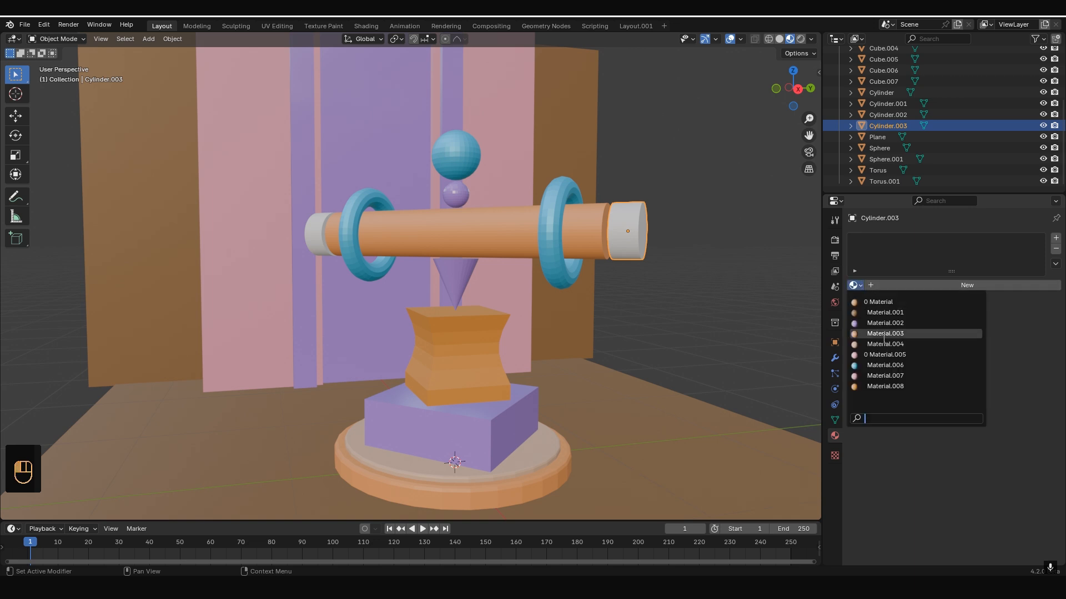
left_click(888, 336)
left_click(325, 233)
left_click(856, 285)
left_click(888, 345)
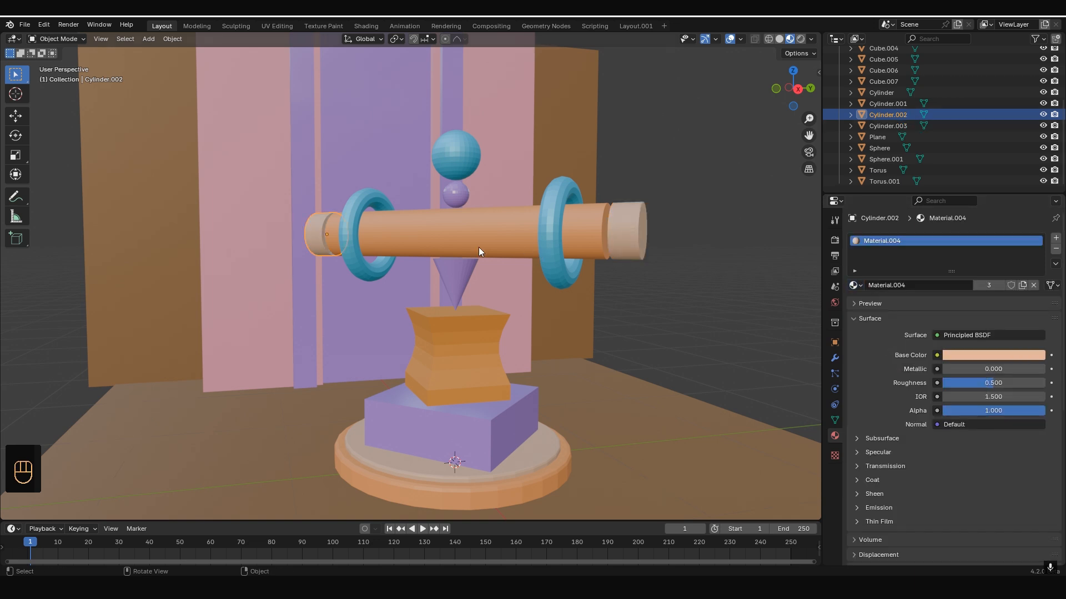
Select the spheres, rings, cone, cylinders and pinched cube together and shade them smooth
left_click(457, 162)
left_click(464, 348)
left_click(469, 239)
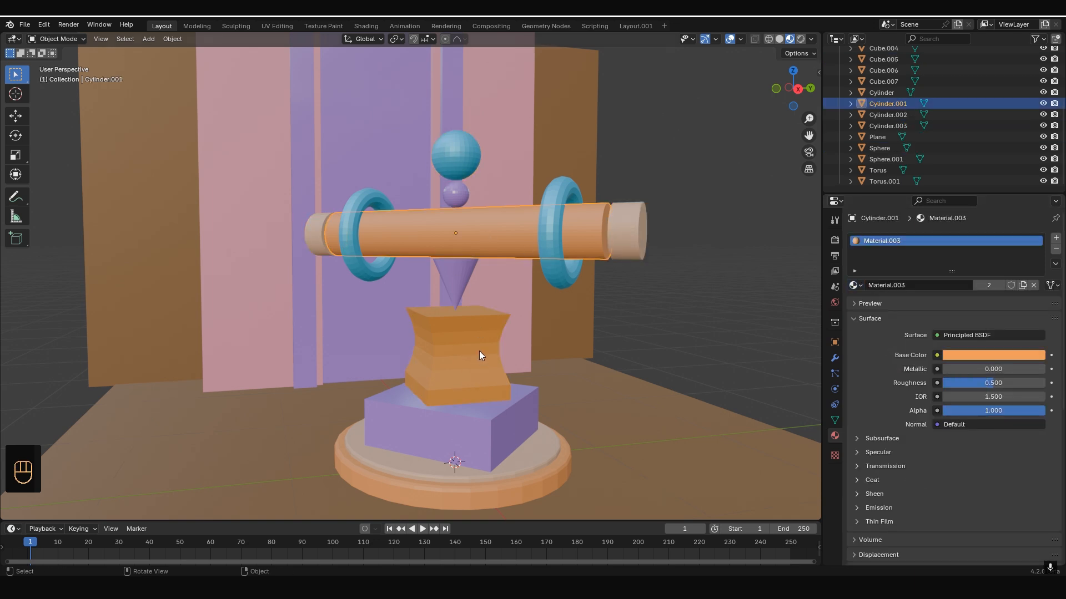
left_click(479, 352, "shift")
right_click(460, 324)
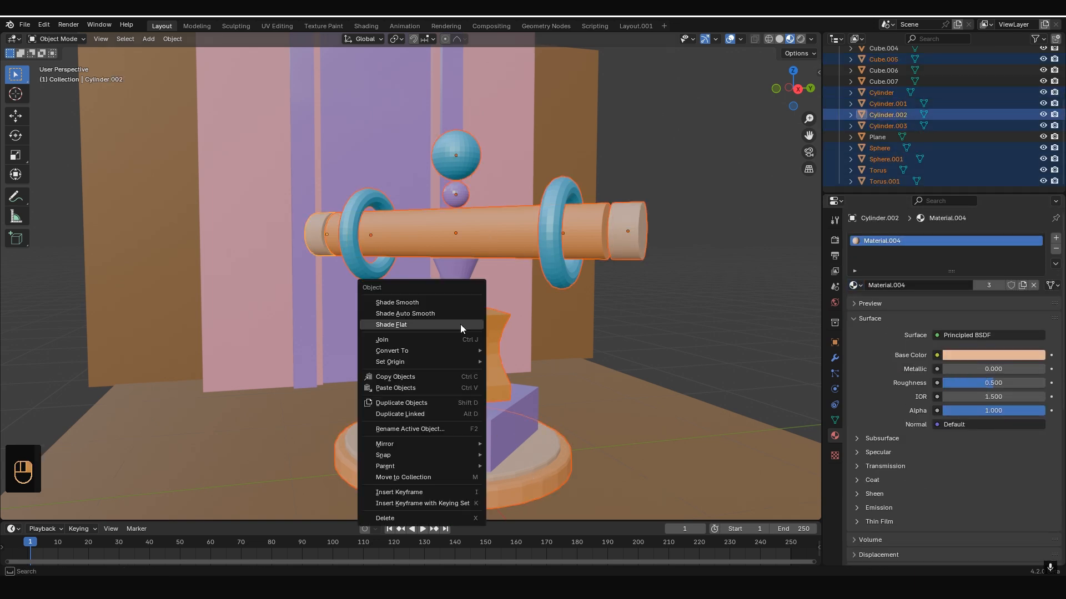
left_click(388, 303)
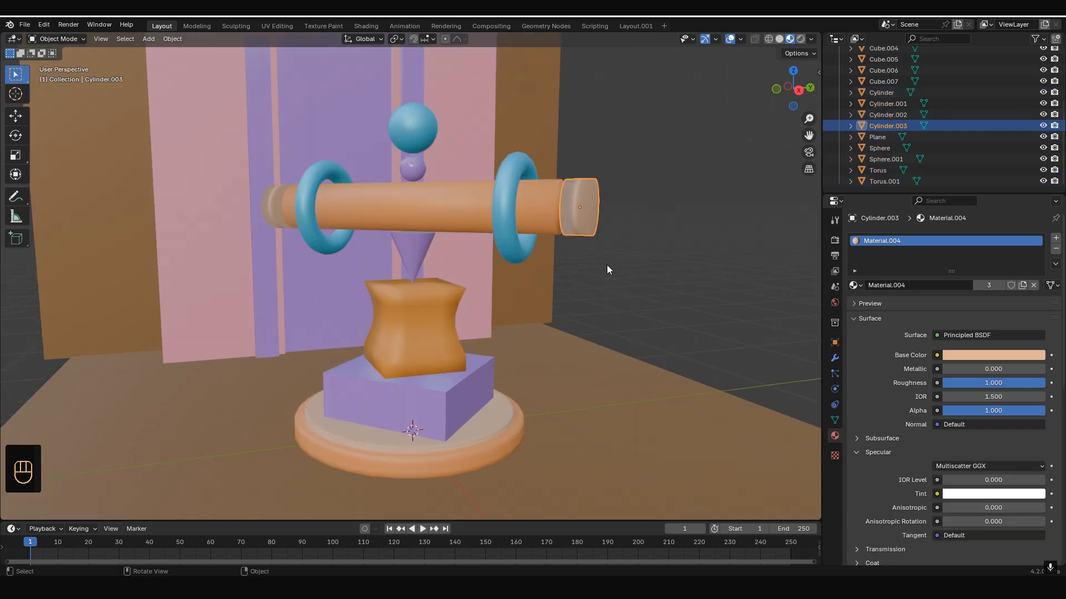
Apply all transforms to the selected end cap of the horizontal cylinder and select the round pedestal base
key("ctrl+a")
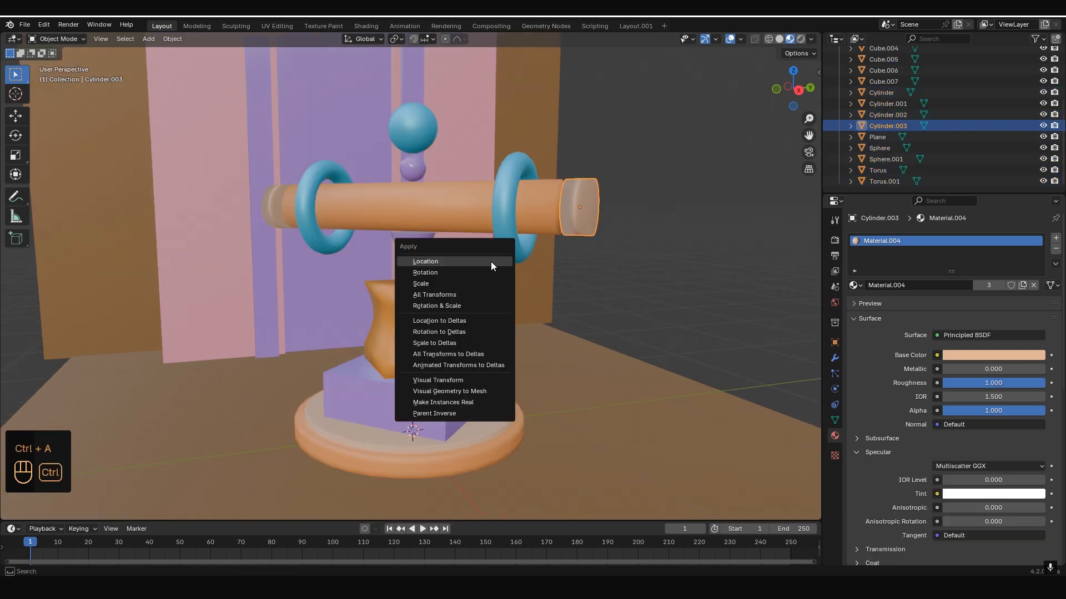
left_click(474, 295)
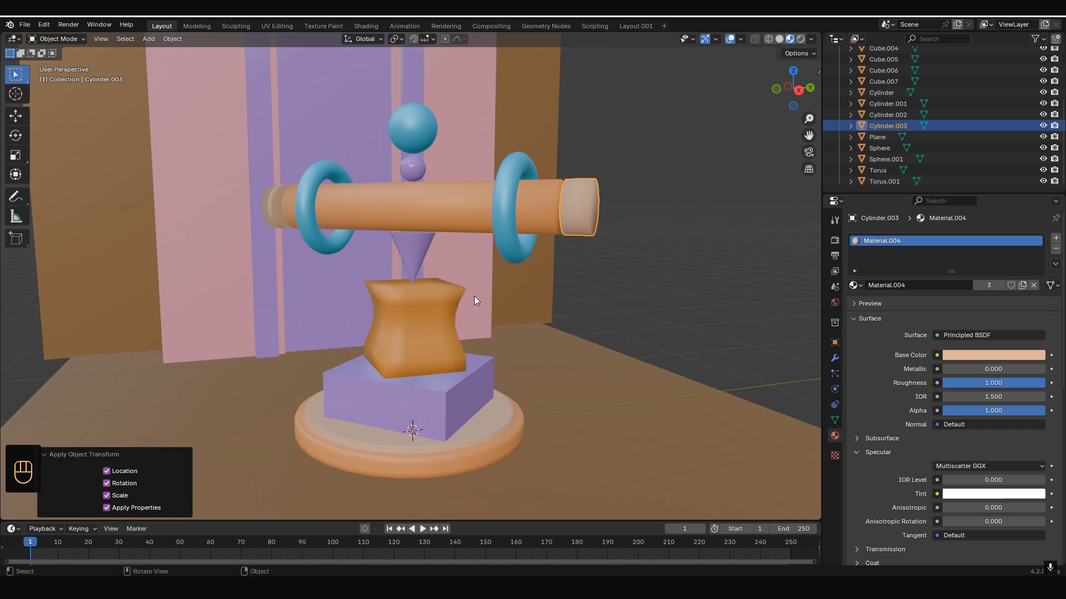
left_click(496, 411)
scroll(508, 343, "down", 2)
mouse_move(508, 343)
middle_mouse_down("shift")
mouse_move(559, 341)
mouse_move(804, 262)
middle_mouse_up("shift")
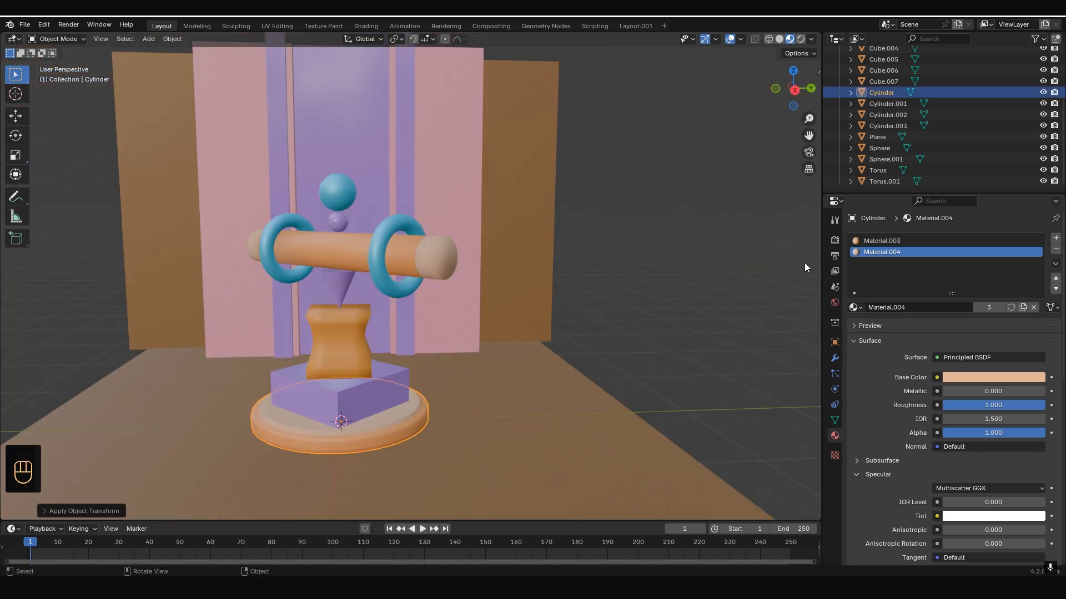
Set the render engine to Cycles with GPU Compute as the device
left_click(835, 240)
left_click(961, 239)
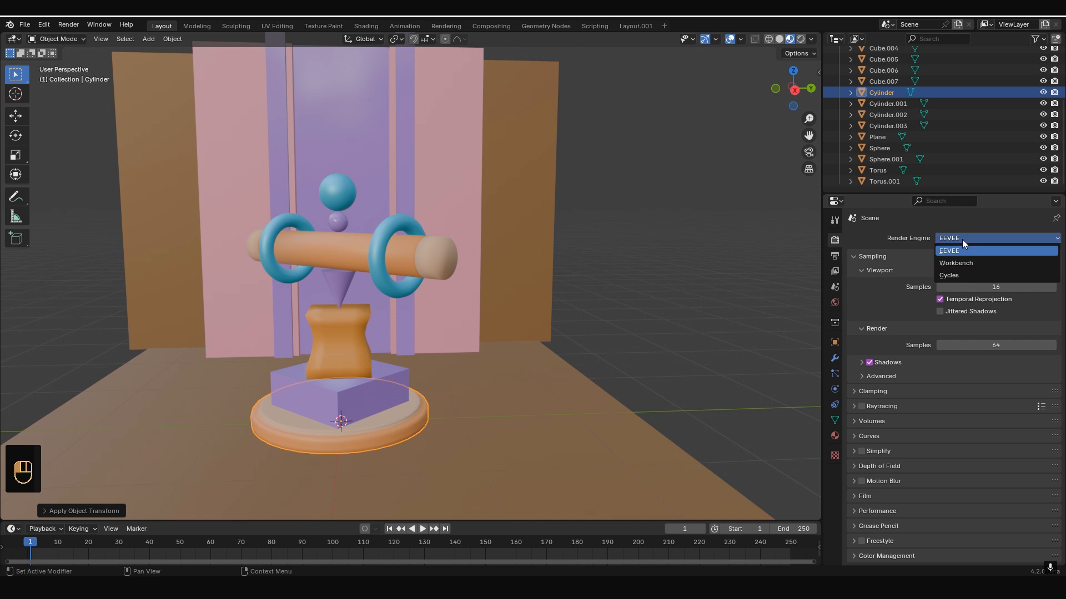
left_click(959, 273)
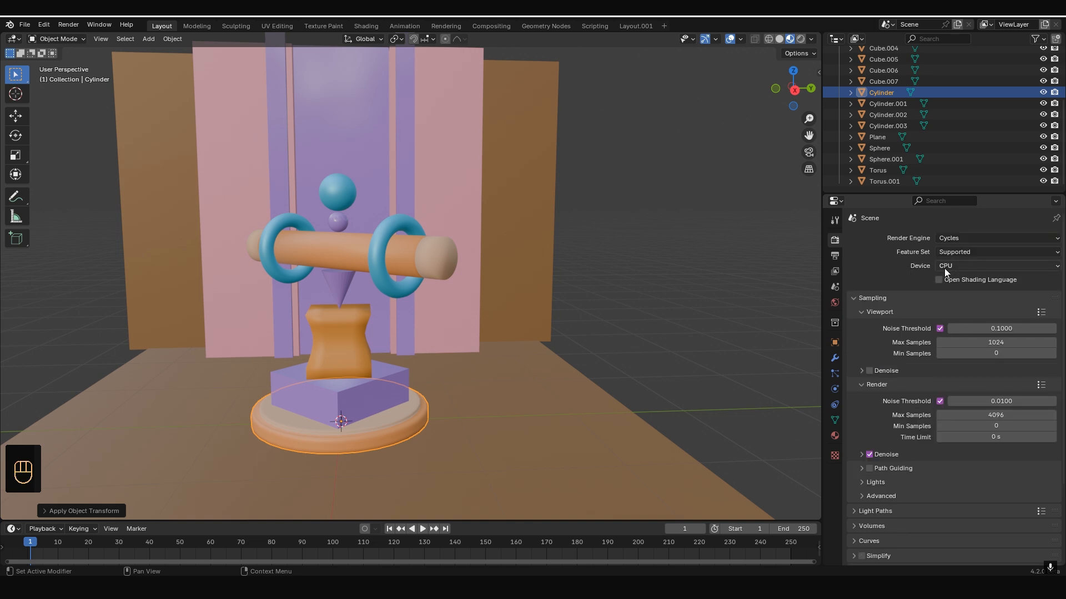
left_click(945, 267)
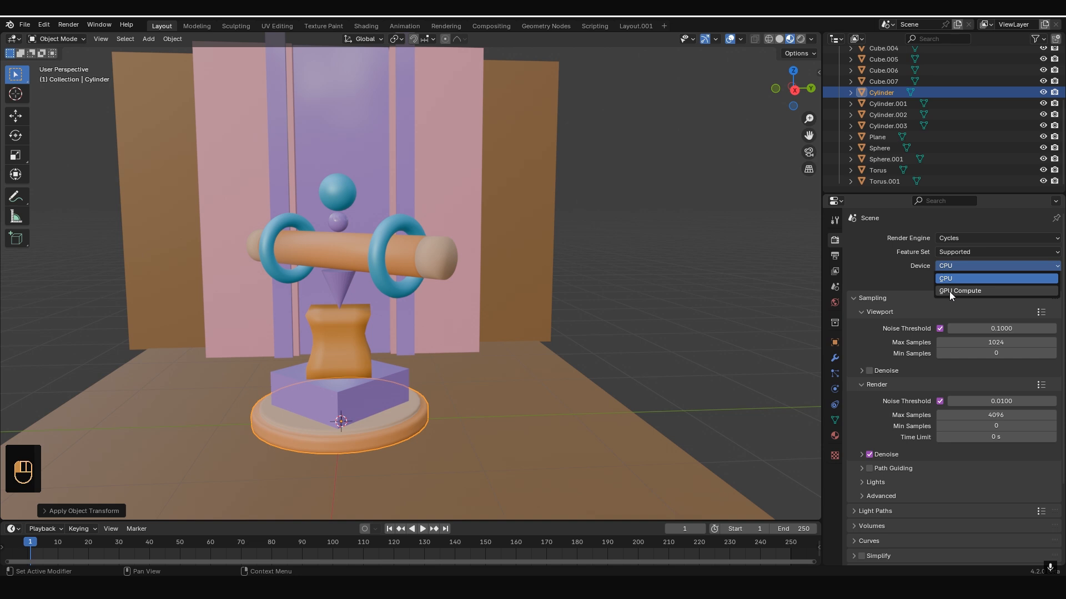
left_click(949, 291)
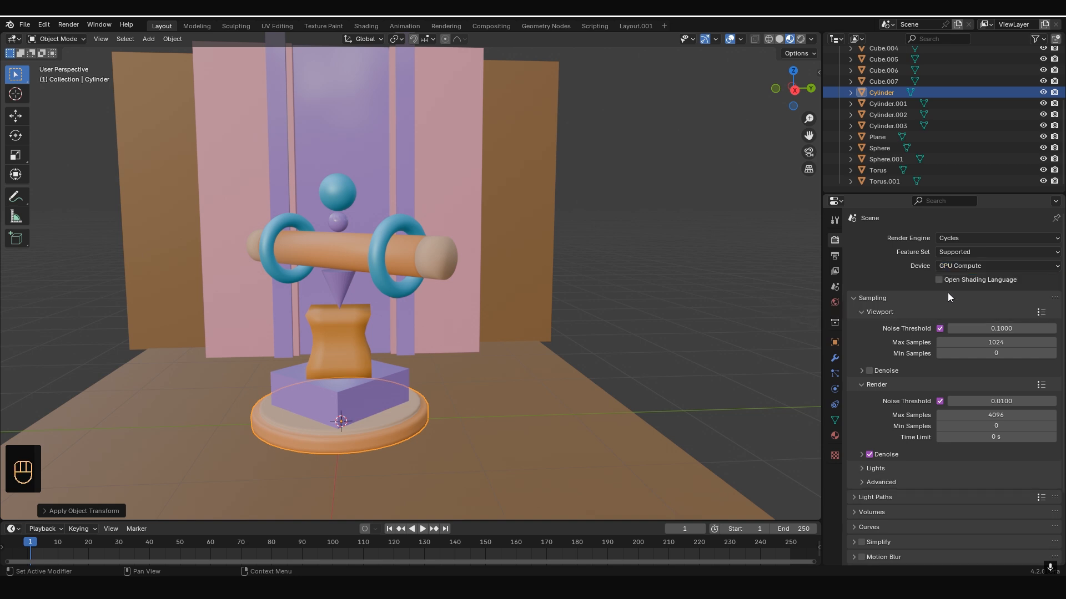
Set the output resolution to 1080 × 1920 px and the output file format to PNG
left_click(834, 255)
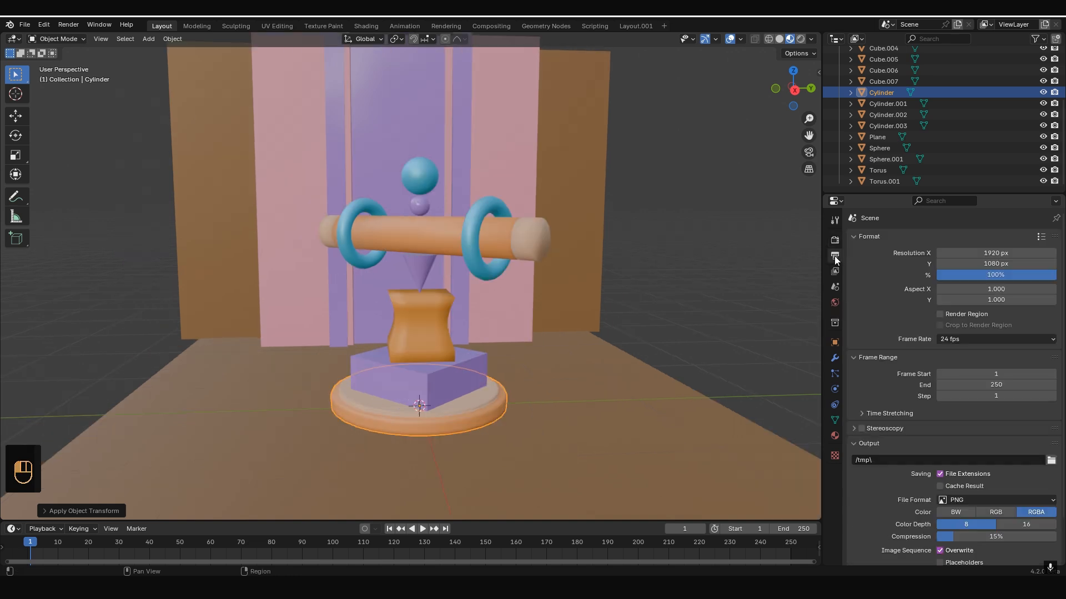
left_click(981, 253)
type("1080")
left_click(988, 264)
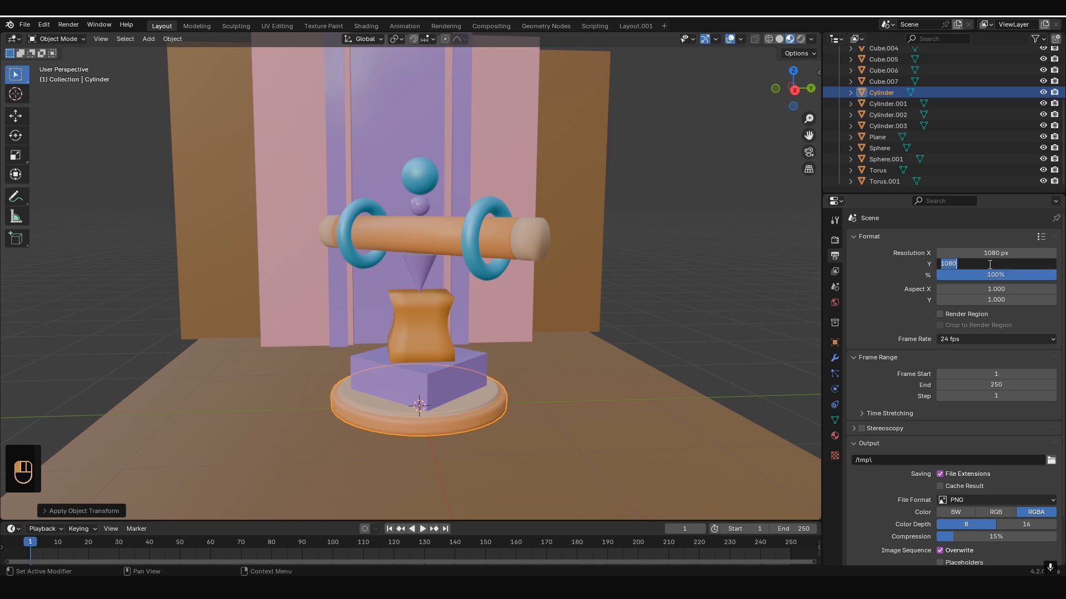
key("Return")
scroll(916, 359, "down", 3)
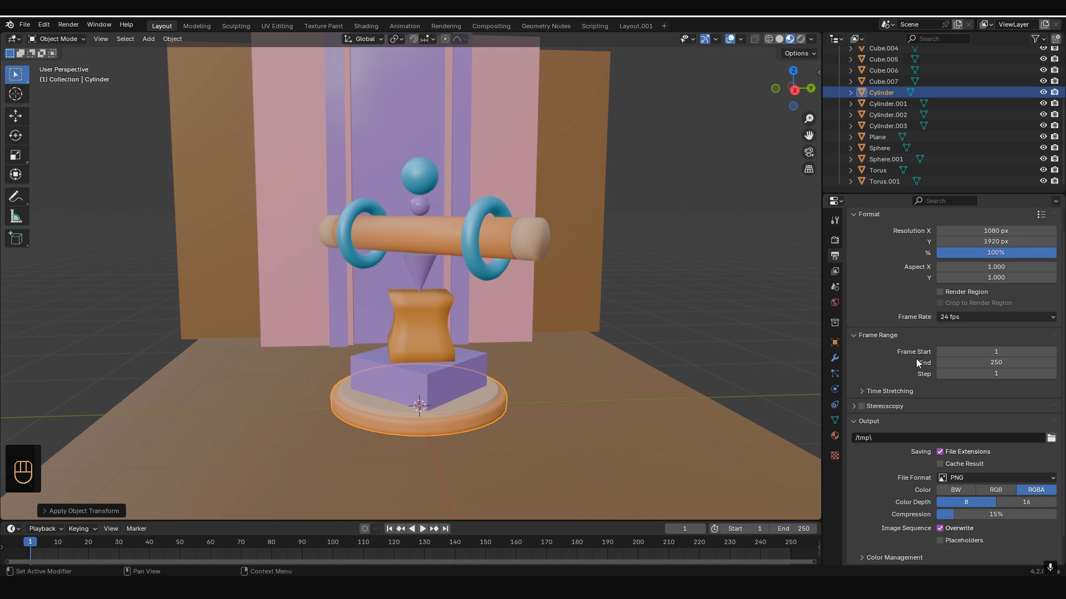
left_click(949, 448)
left_click(835, 504)
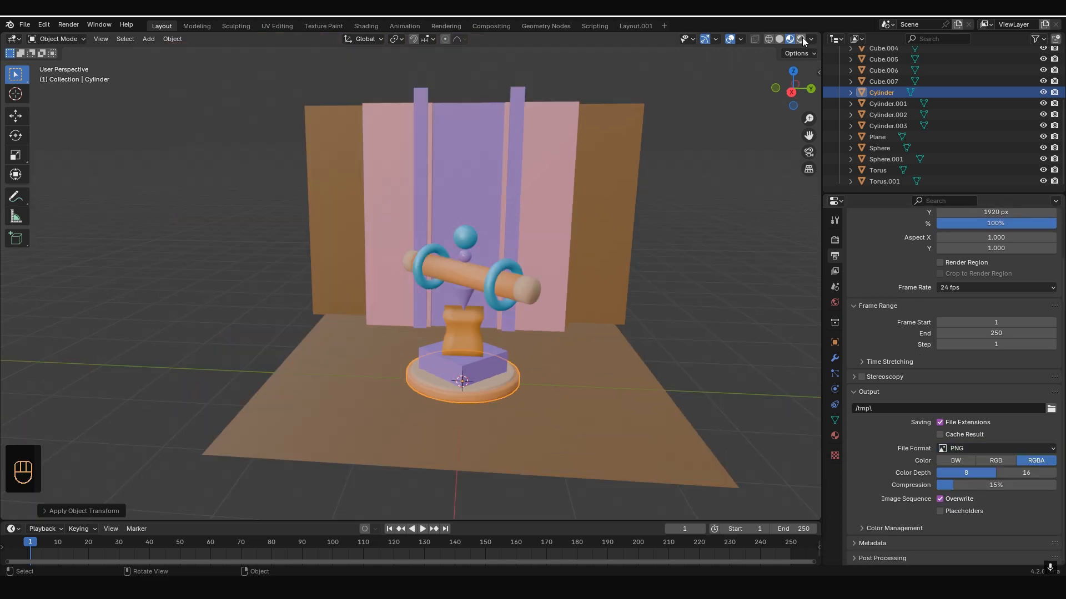
Preview the scene in rendered shading, add an area light and raise it above the sculpture along the Z axis
left_click(801, 39)
middle_click_drag(504, 405, 386, 386)
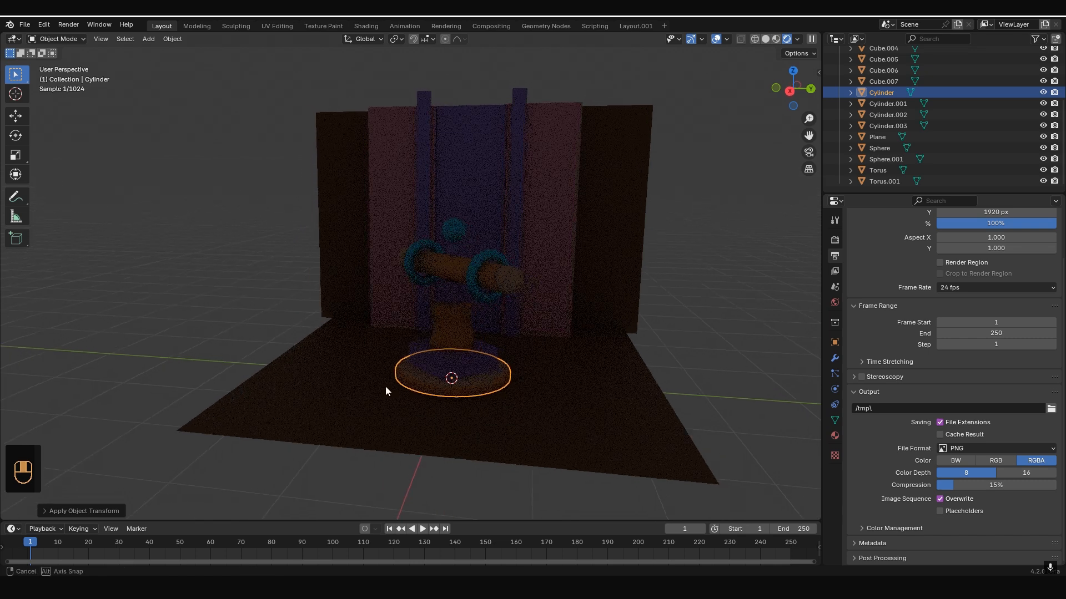
key("shift+a")
mouse_move(351, 480)
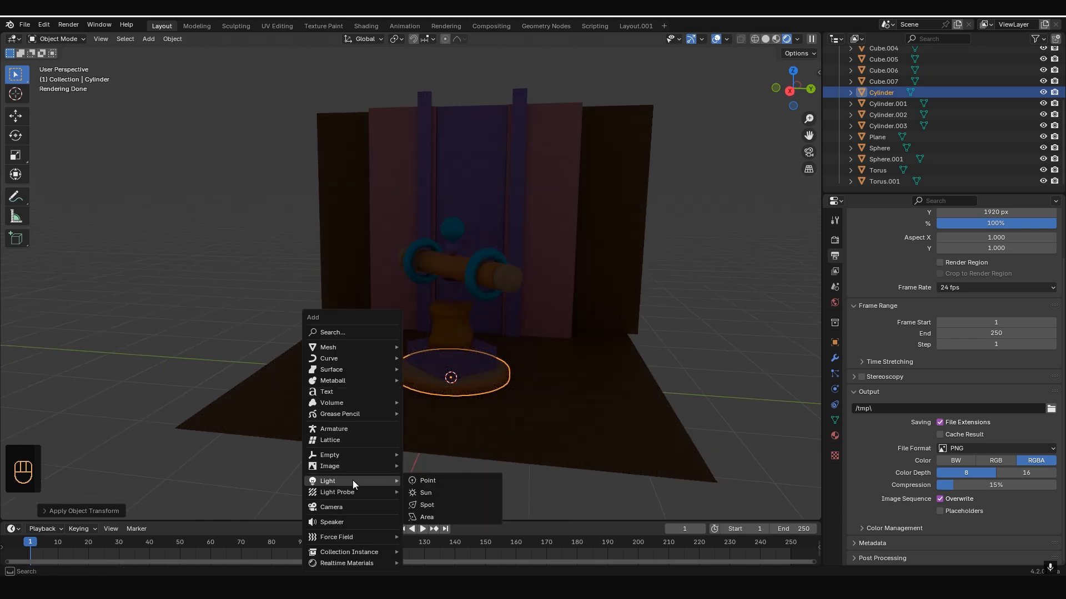
left_click(435, 516)
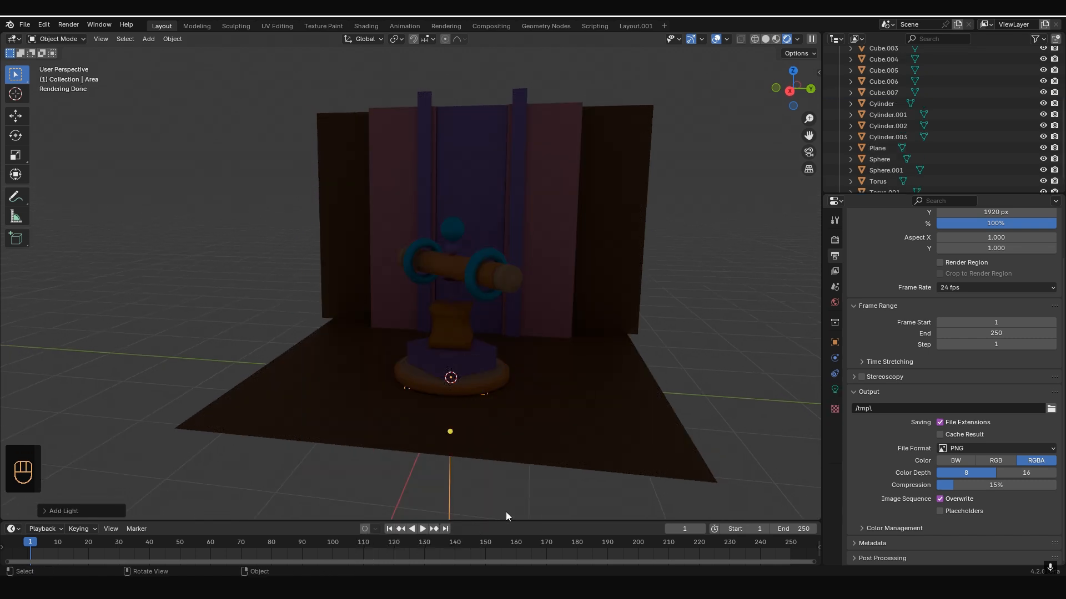
key("g")
key("z")
left_click(510, 329)
Enlarge the area light and shift it about 0.65 m along the X axis in front of the sculpture
middle_click_drag(510, 336, 610, 400)
key("s")
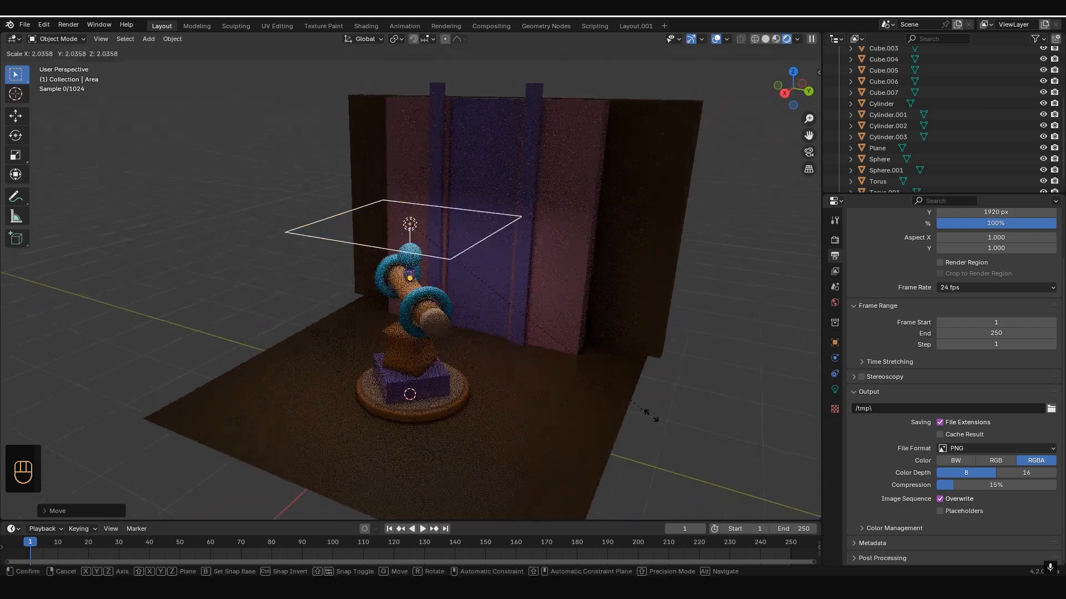
left_click(618, 417)
key("g")
key("x")
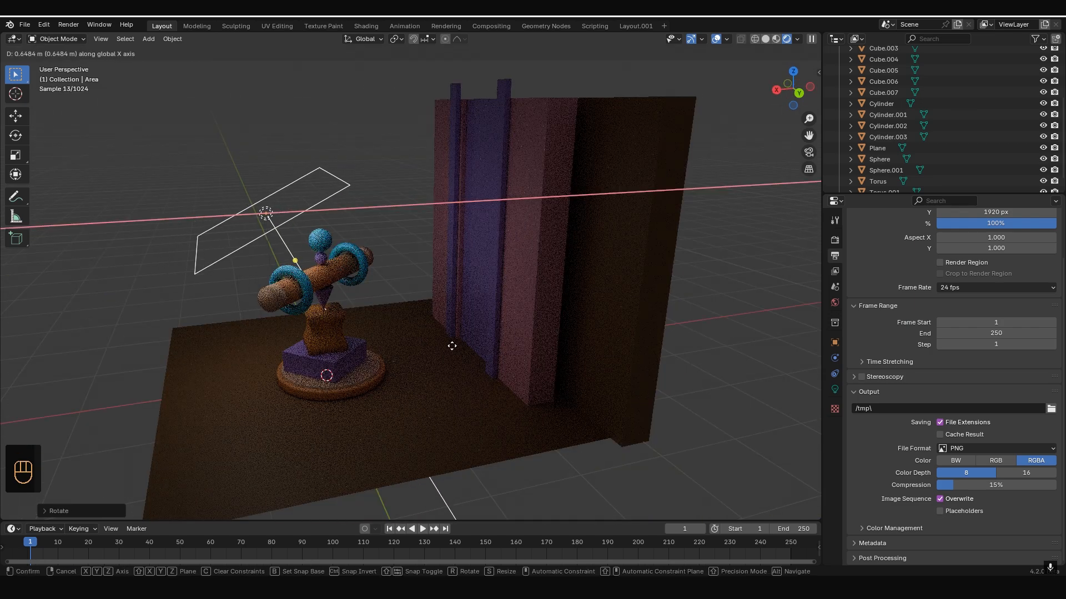
left_click(452, 345)
middle_click_drag(452, 345, 368, 343)
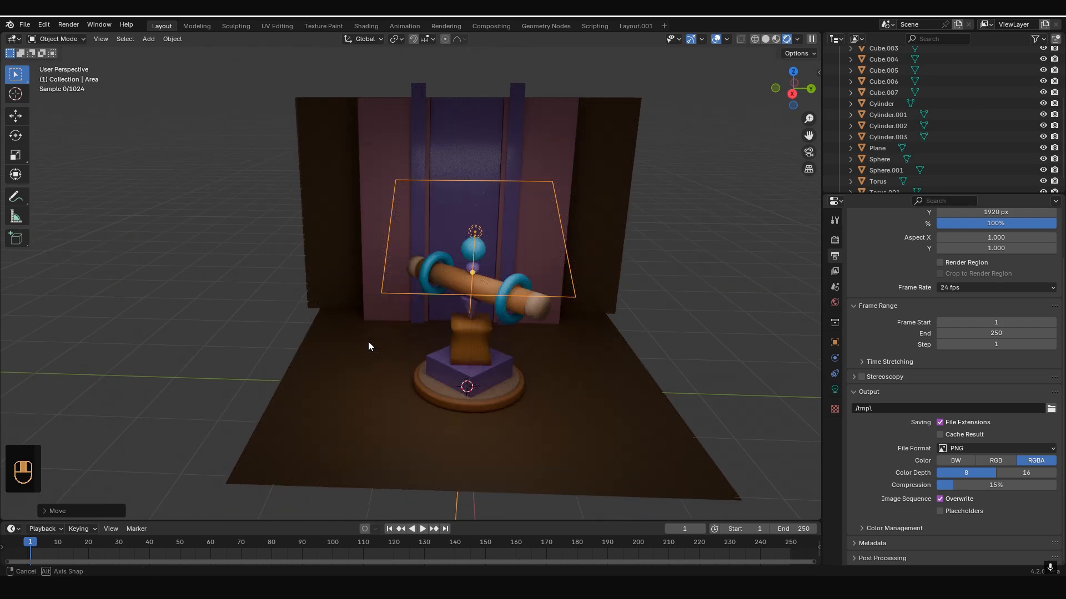
Set the area light's power to 7 W
left_click(835, 390)
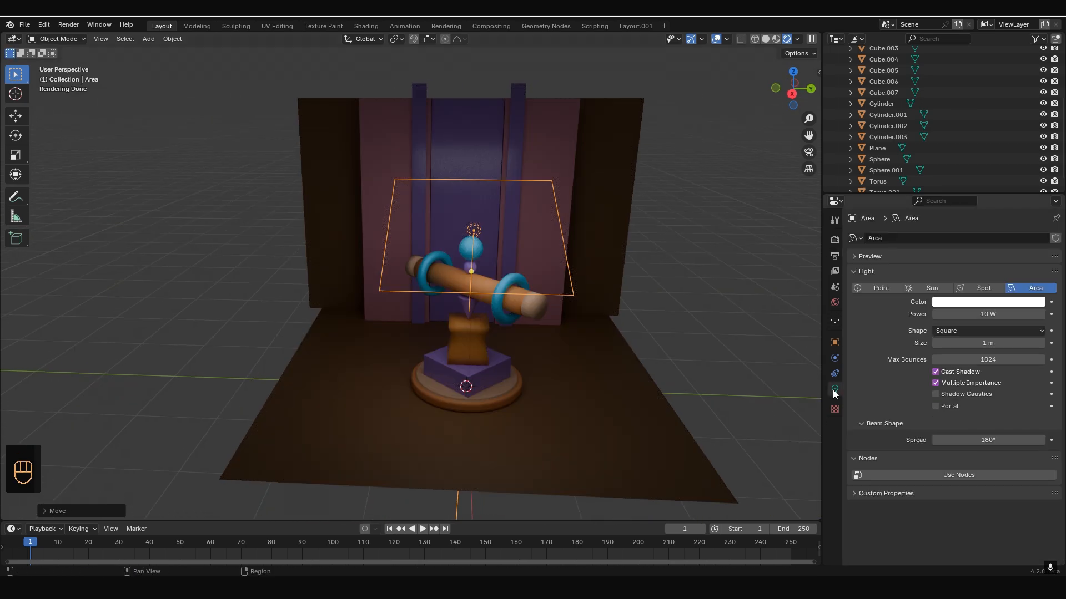
left_click(987, 314)
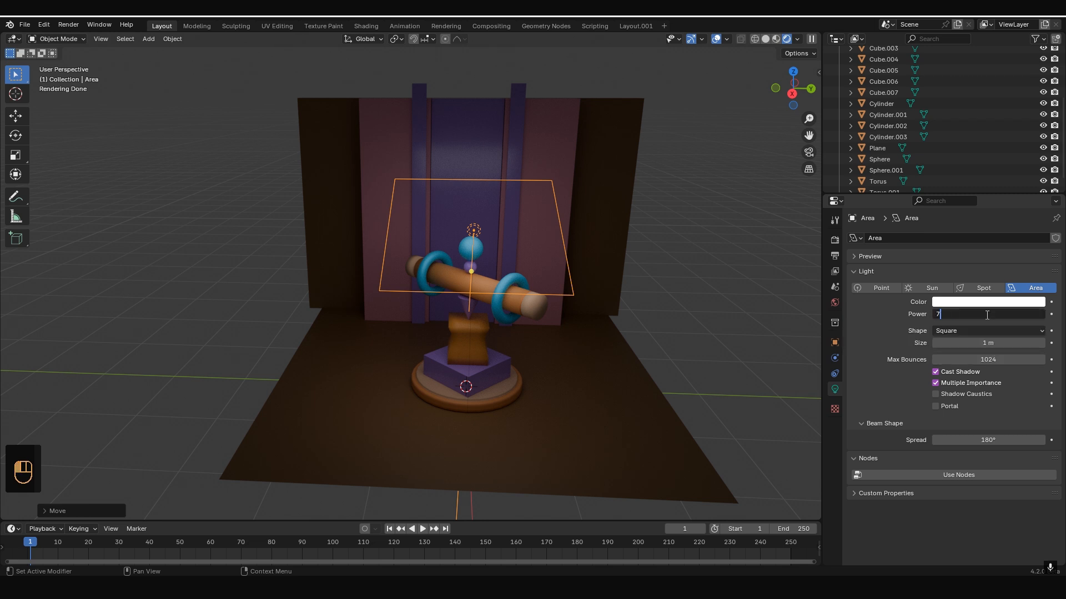
key("Return")
Duplicate the area light to one side of the sculpture and rotate the copy 90° about the Z axis
key("shift+d")
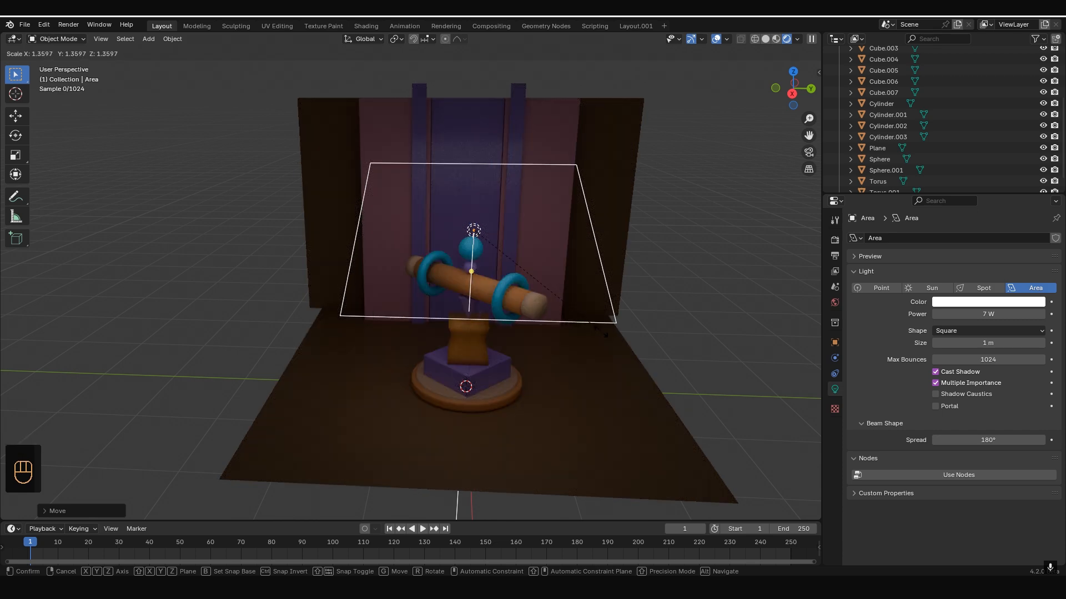
left_click(542, 333)
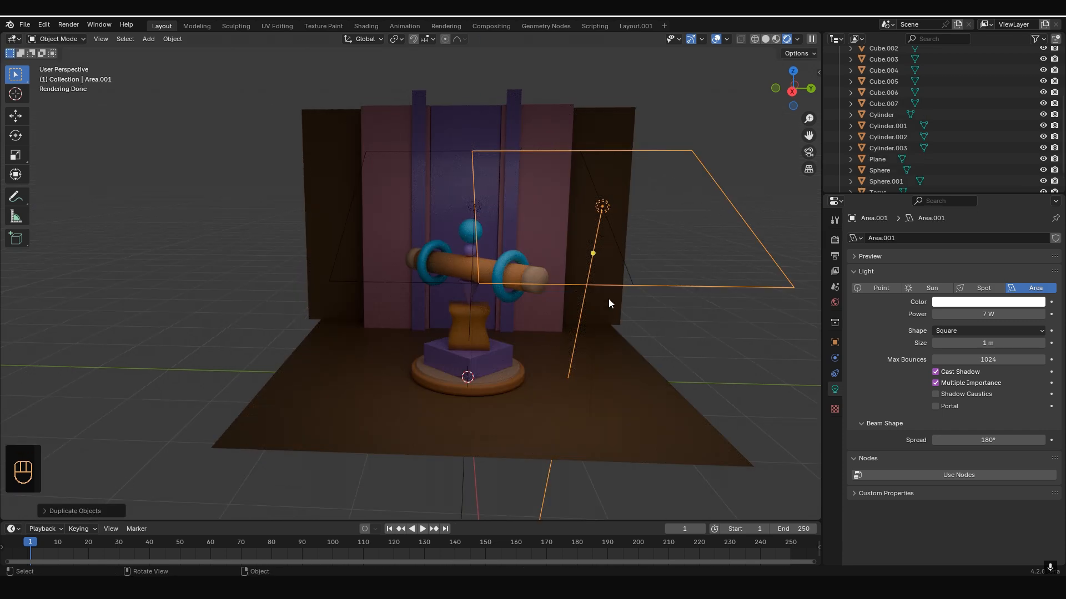
type("rz")
type("90")
key("Return")
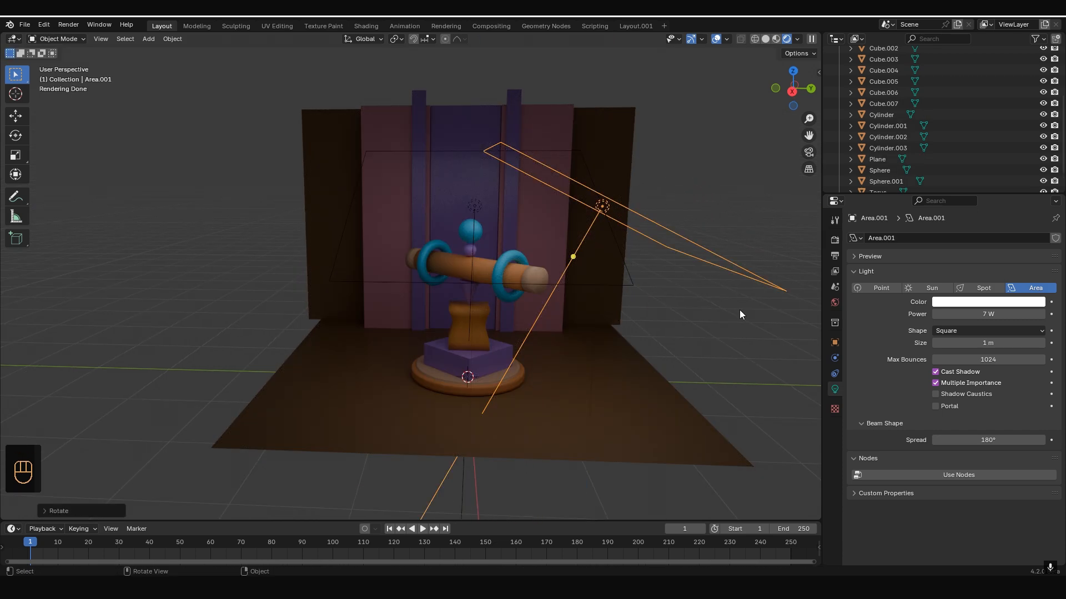
Turn the duplicated side light further about the Z axis and tint its colour a warm tone
key("r")
key("z")
left_click(1022, 302)
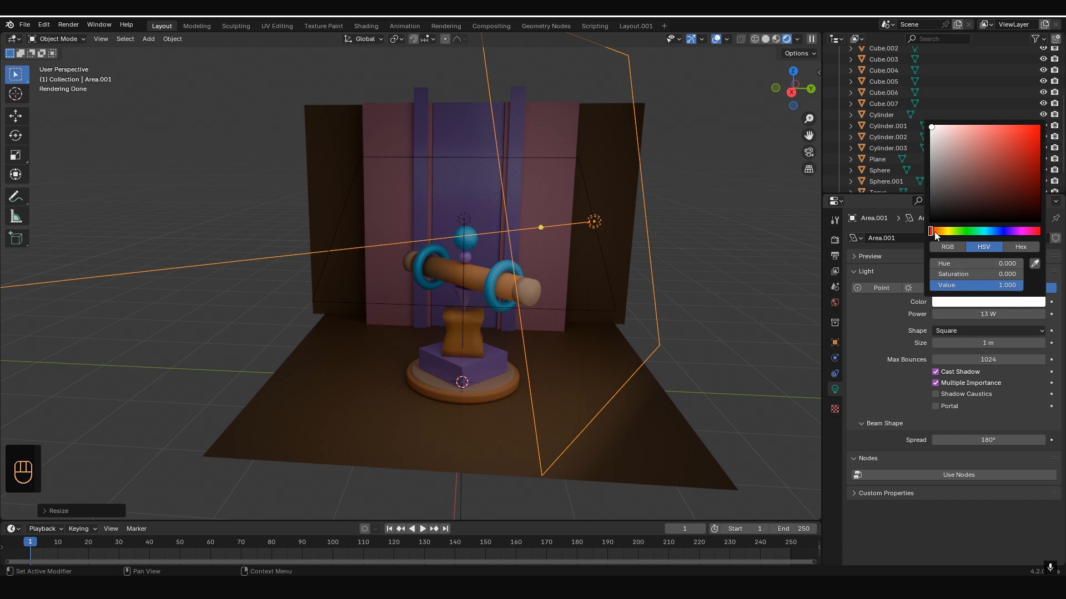
left_click_drag(935, 232, 936, 232)
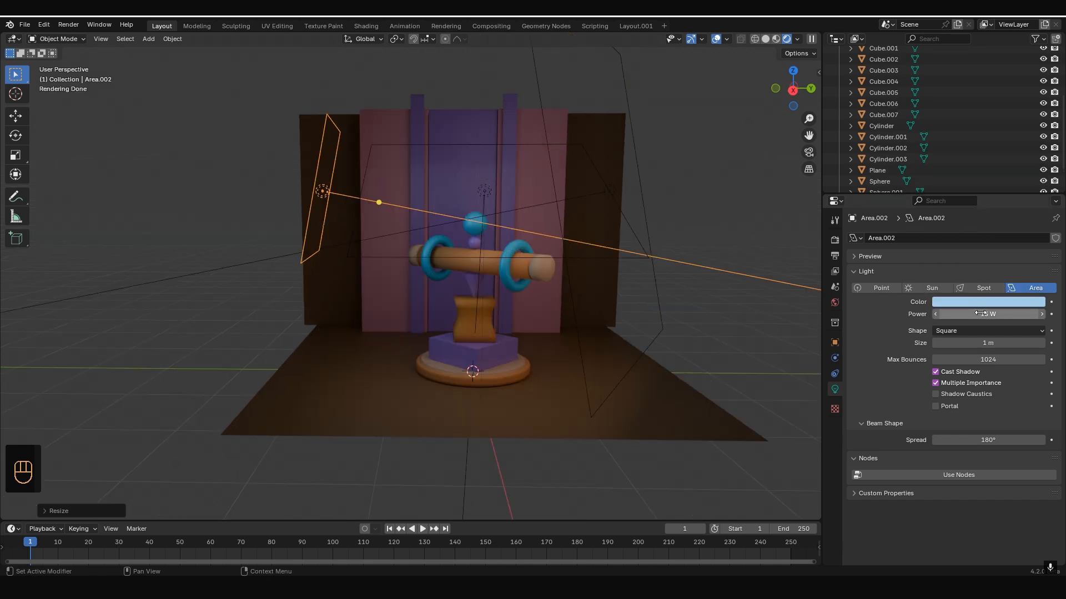
Set the light-blue area light's power to 8 W and move it farther out beside the backdrop
left_click(981, 314)
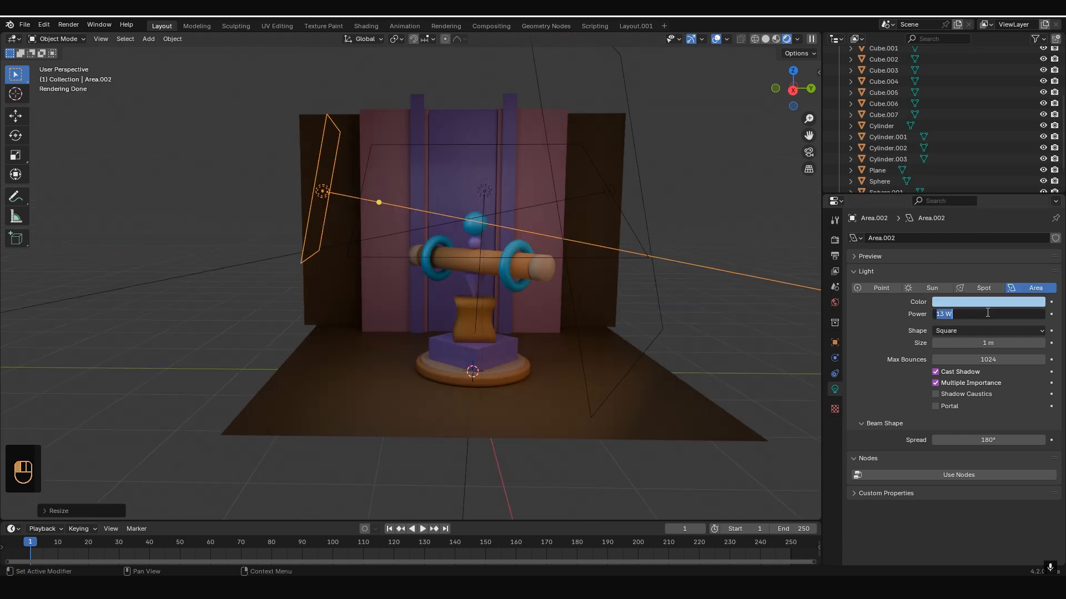
type("8")
key("Return")
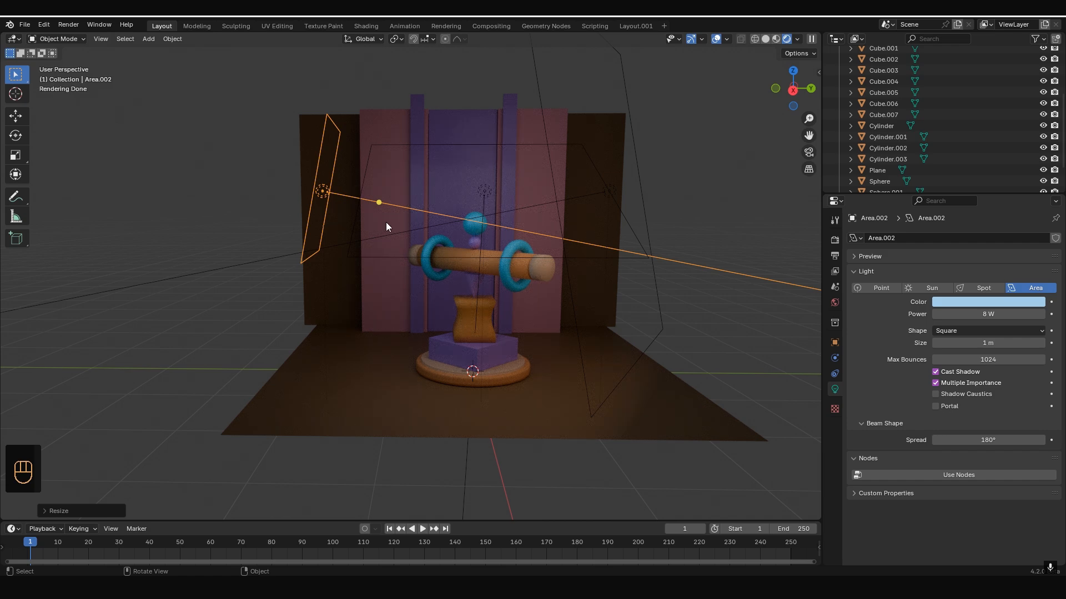
key("g")
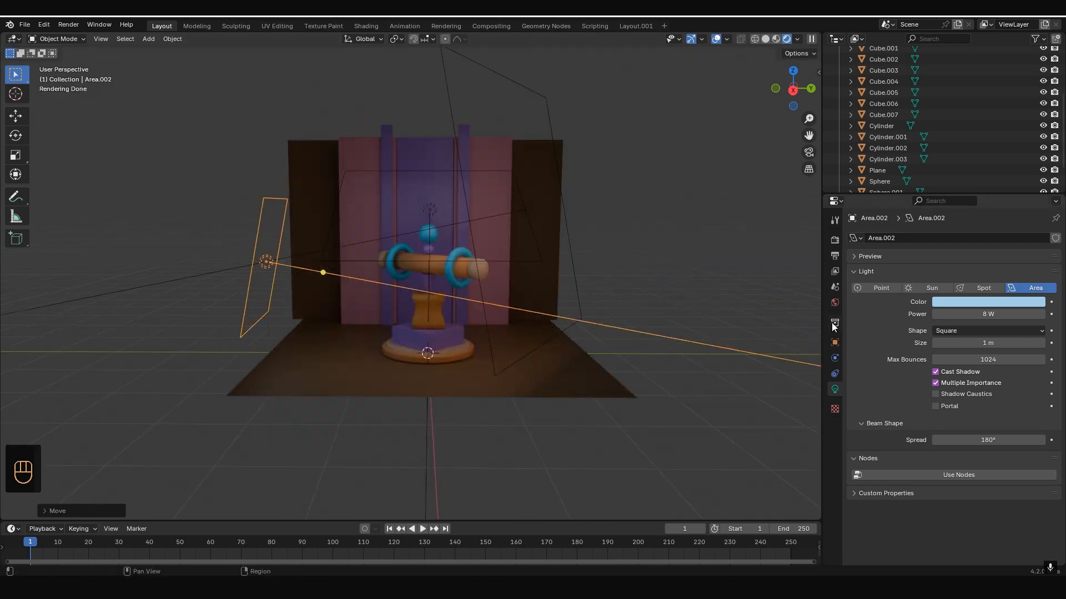
Set the world background strength to 0.5
left_click(834, 303)
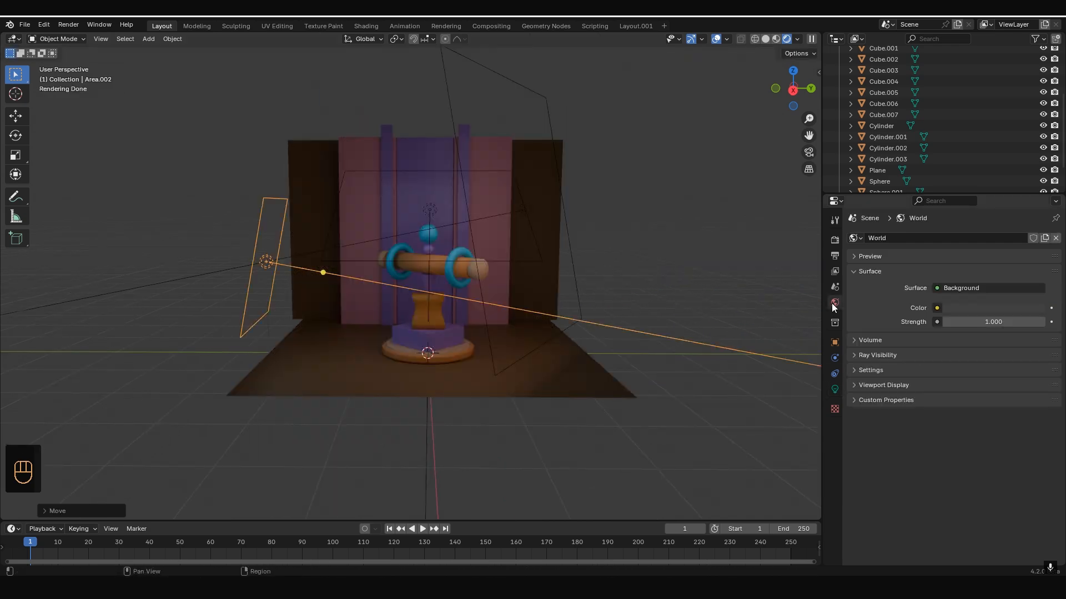
double_click(997, 322)
type("0.5")
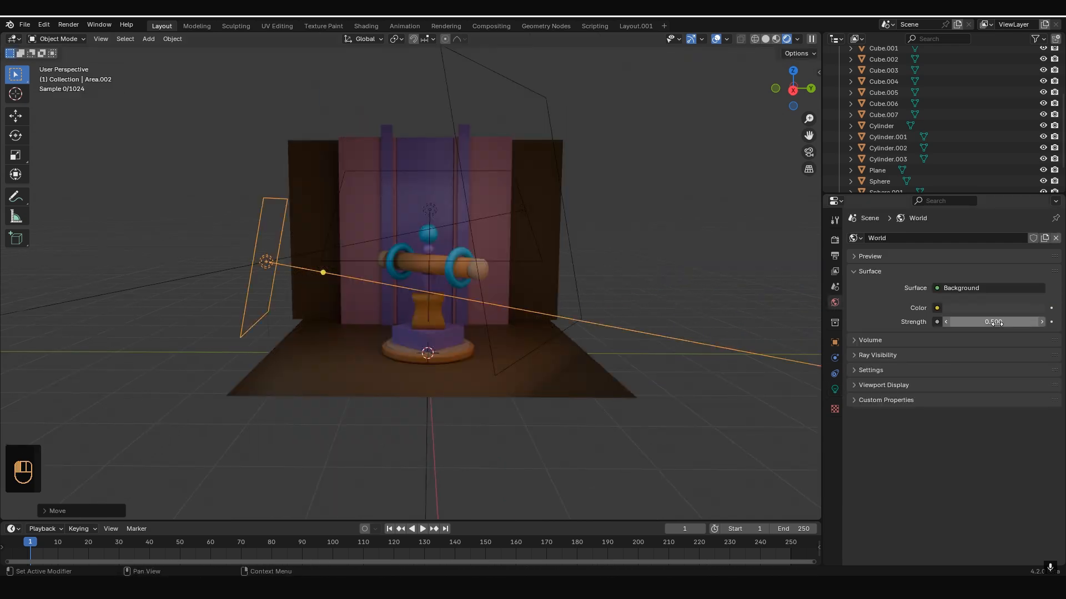
key("Return")
Select the warm side area light, enlarge it and reposition it beside the sculpture
left_click(574, 277)
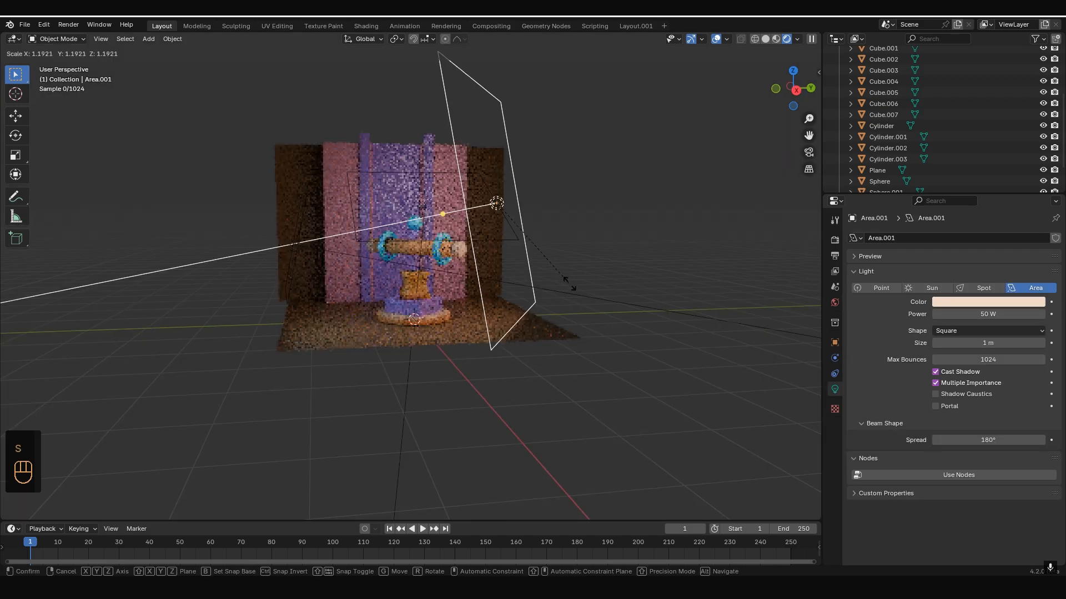
key("g")
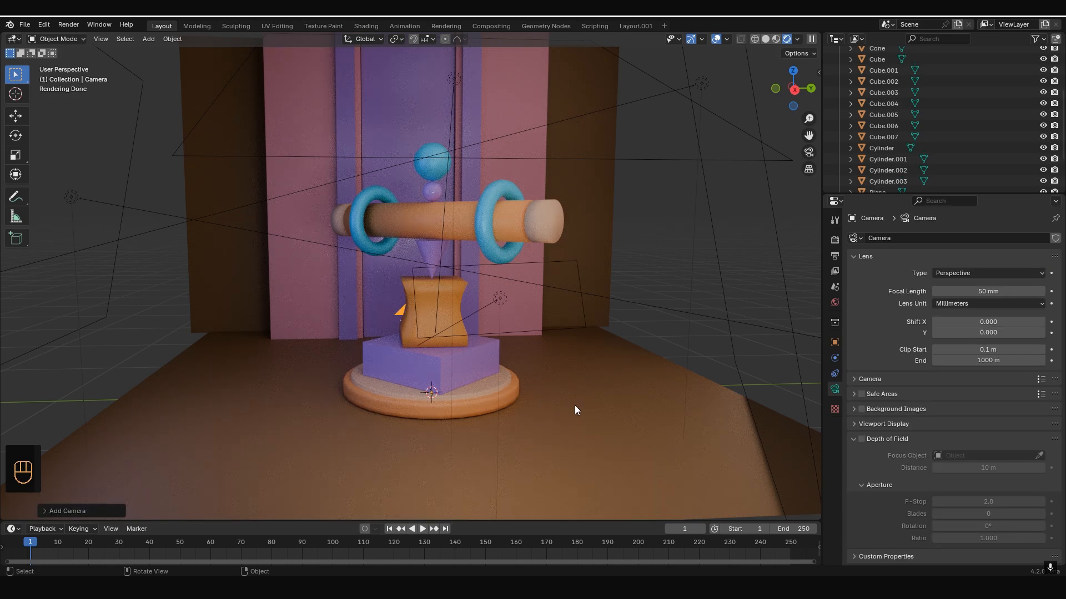
Raise the new camera along the Z axis and move it along the X axis in front of the pedestal
key("g")
key("z")
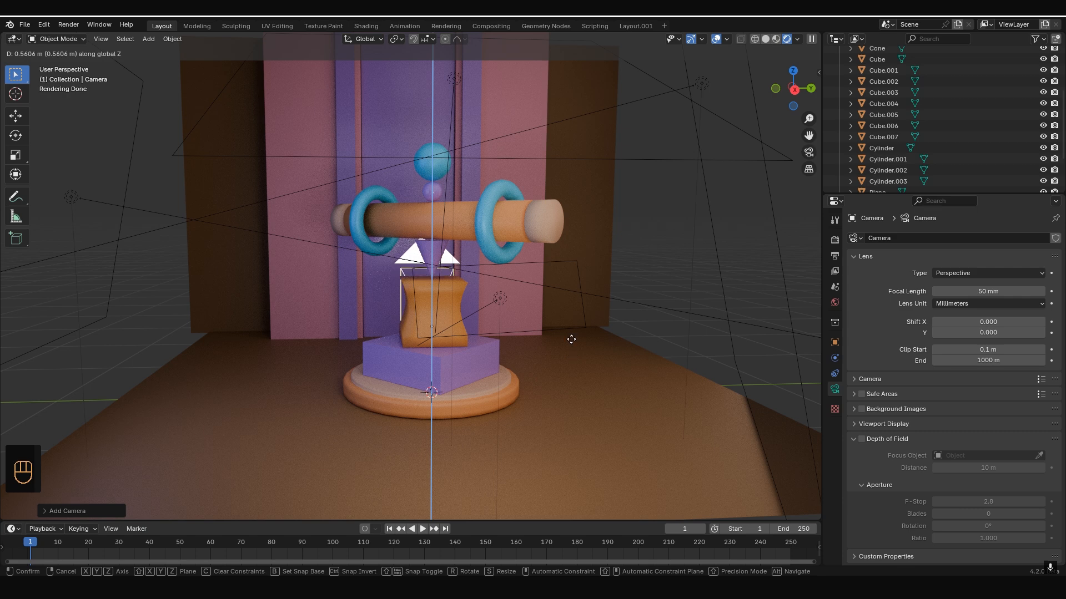
left_click(566, 317)
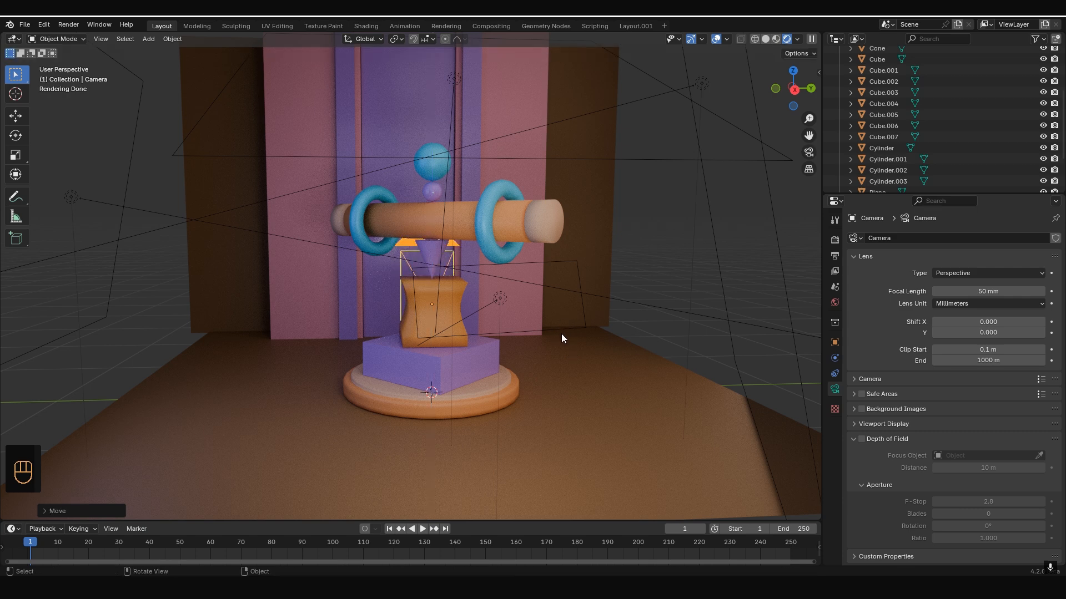
key("g")
key("x")
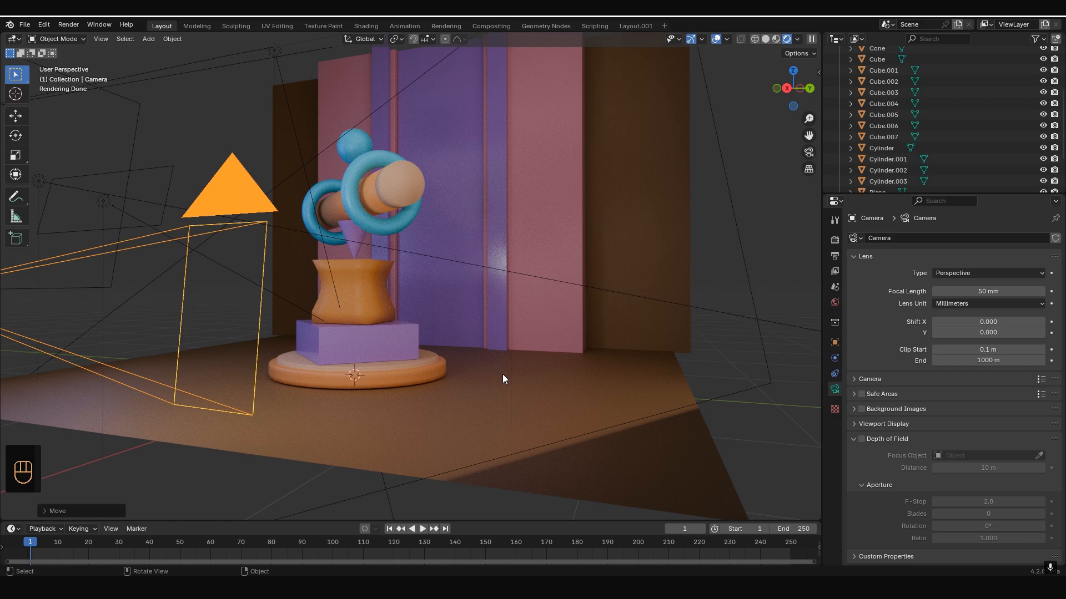
Check the camera's framing and align the camera to a front view of the sculpture
key("KP_0")
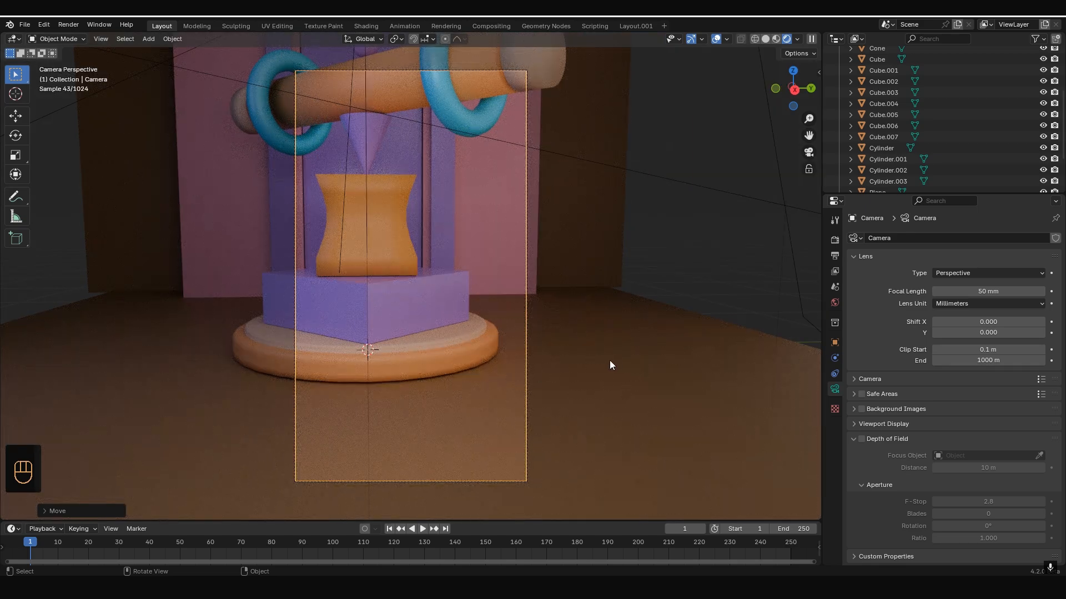
key("KP_0")
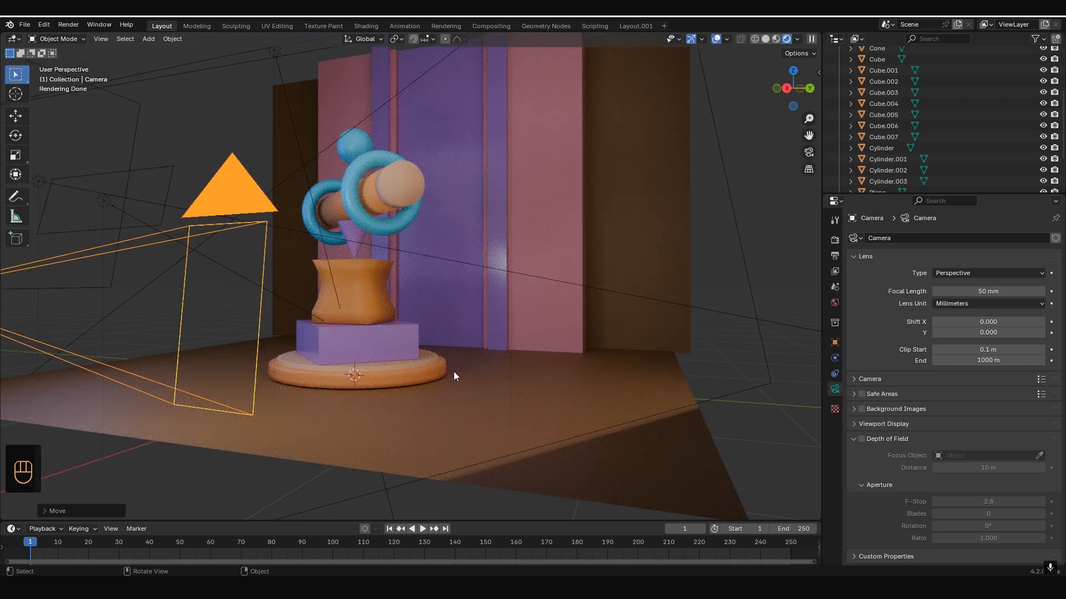
key("KP_0")
key("KP_0")
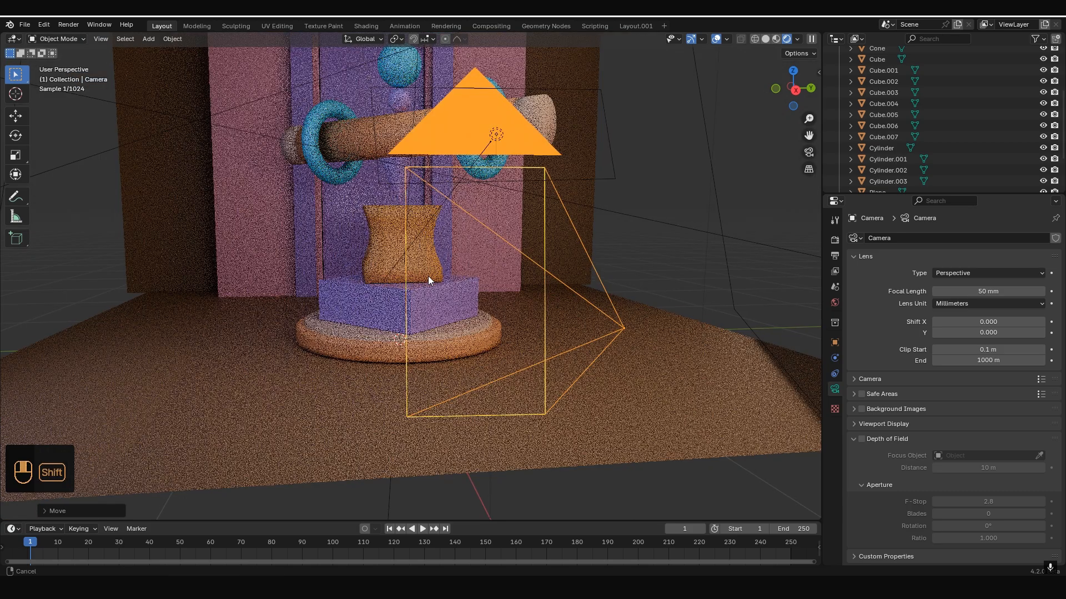
key("ctrl+alt+KP_0")
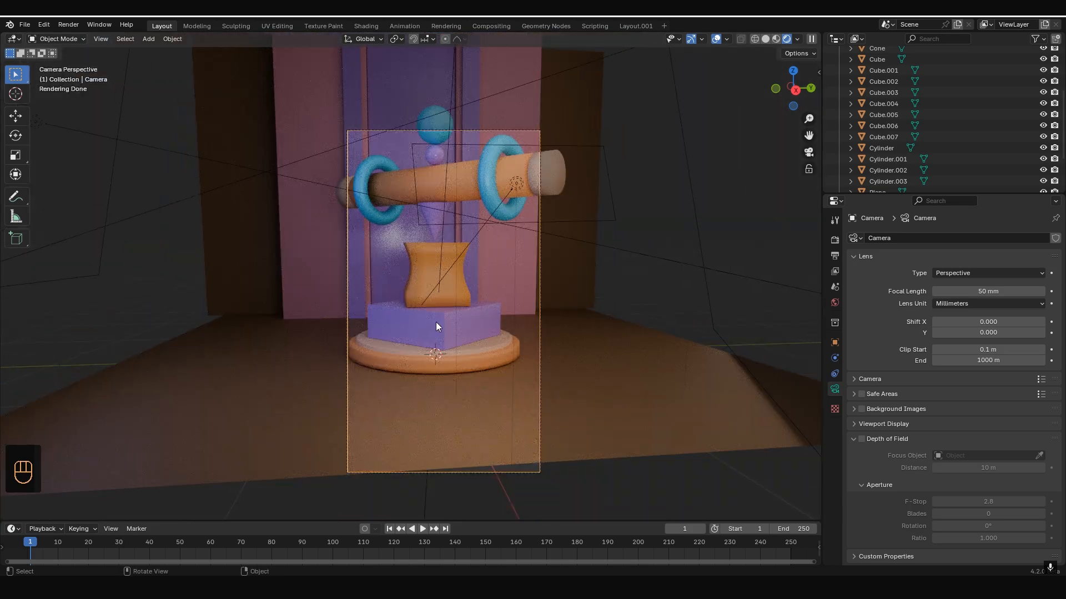
Set the camera's rotation to 87.2° in X, 0° in Y and 90° in Z, and adjust its Y location to centre the sculpture
left_click(834, 342)
left_click(996, 320)
type("0")
key("Return")
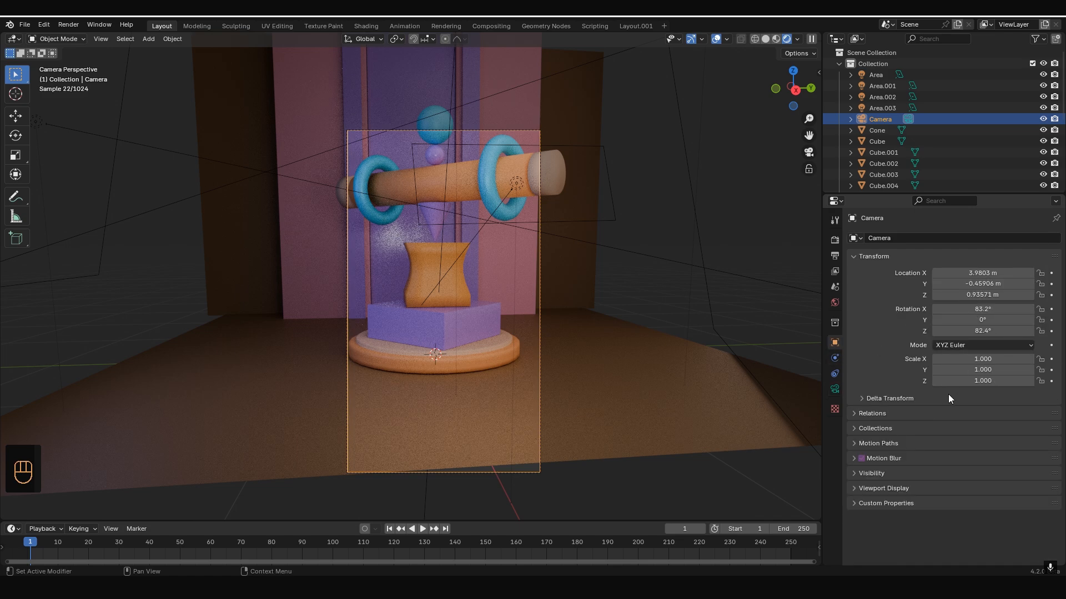
left_click(981, 331)
type("90")
key("Return")
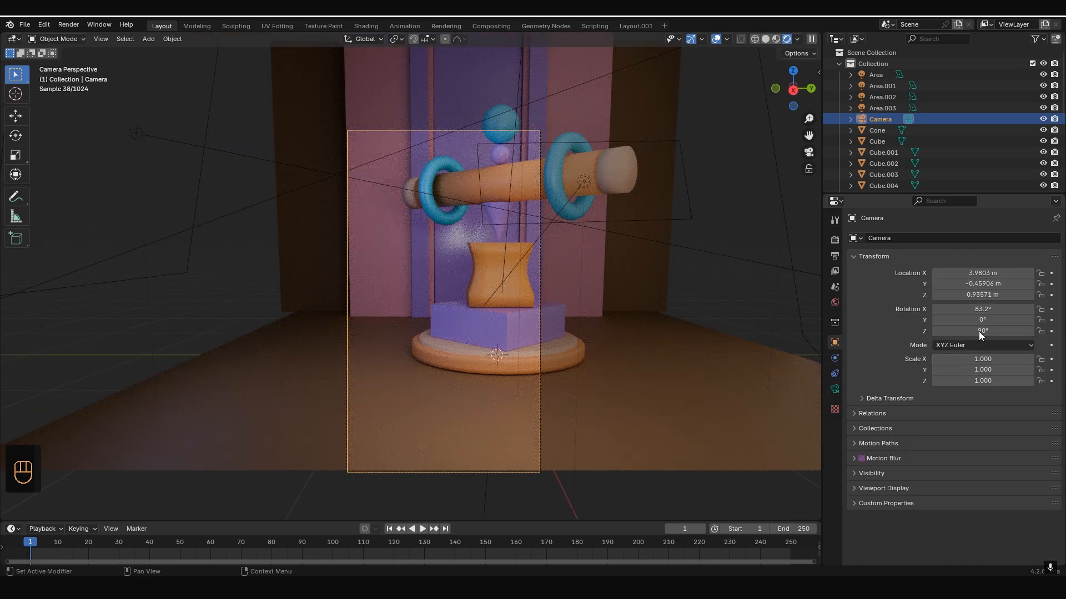
left_click_drag(982, 309, 1007, 283)
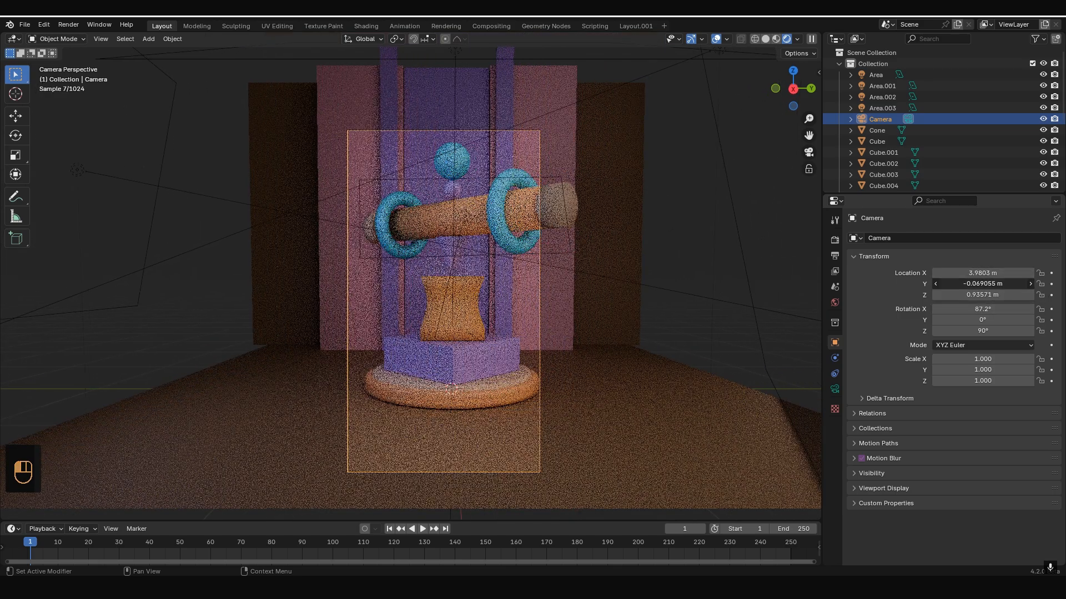
Enable depth of field on the camera with the horizontal cylinder as focus object and an F-Stop of 1.8
left_click(835, 390)
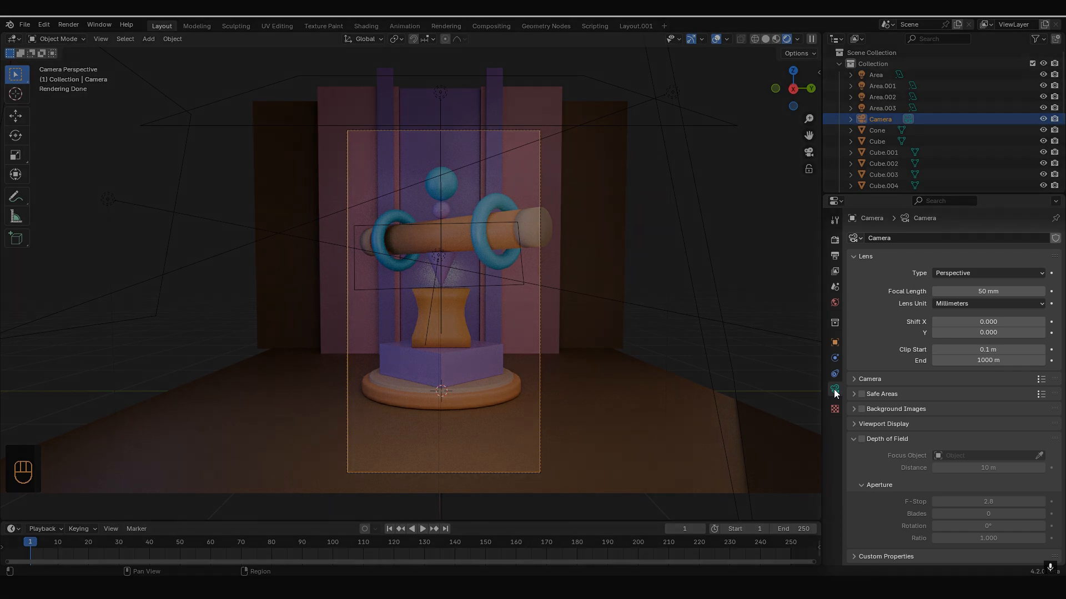
left_click_drag(994, 292, 996, 291, "shift")
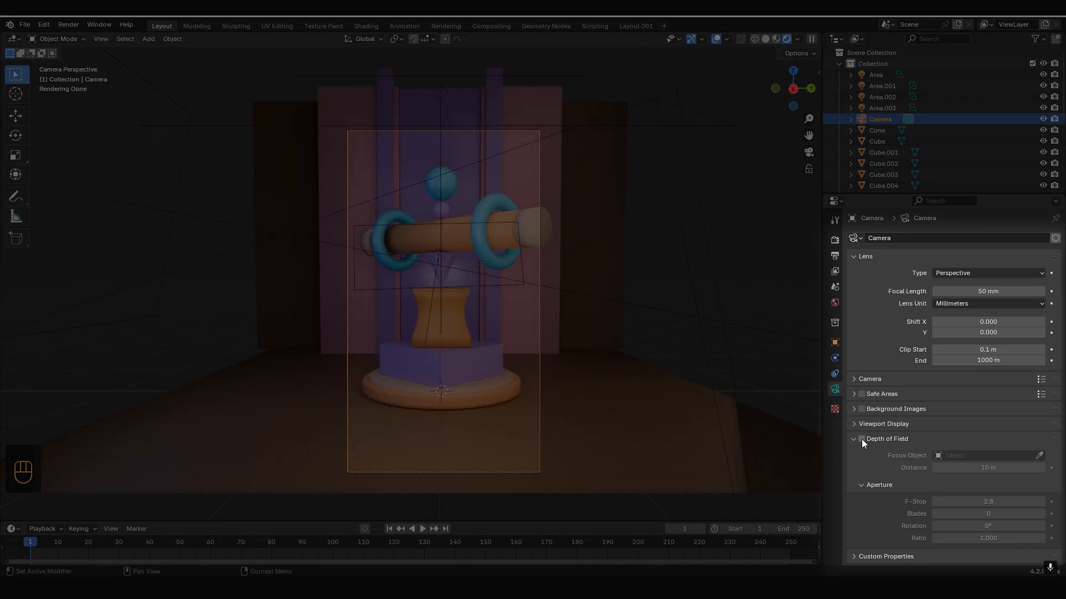
left_click(862, 439)
left_click(1039, 456)
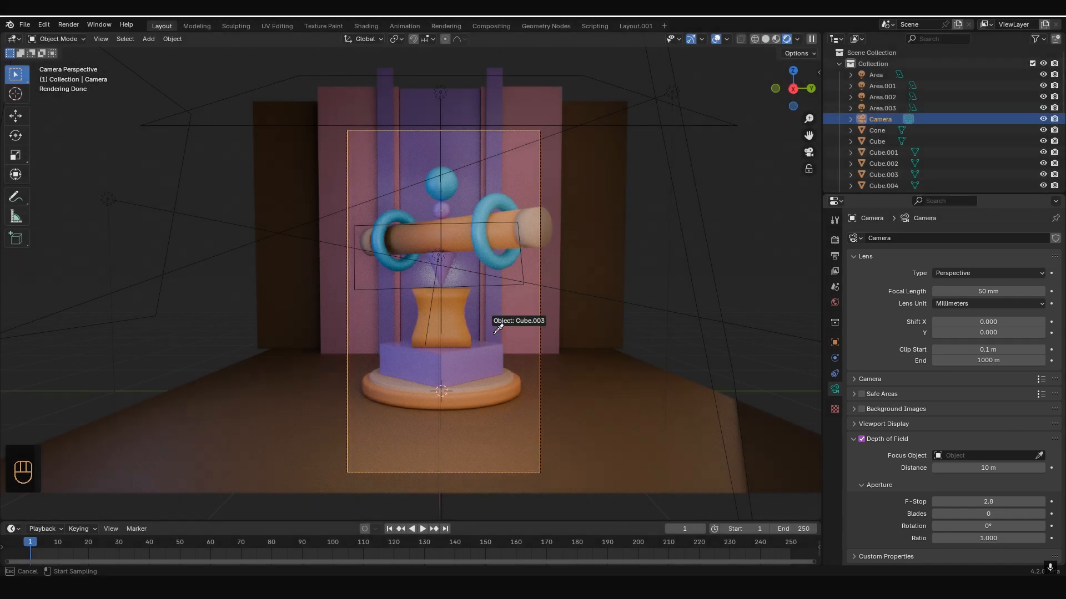
left_click(449, 234)
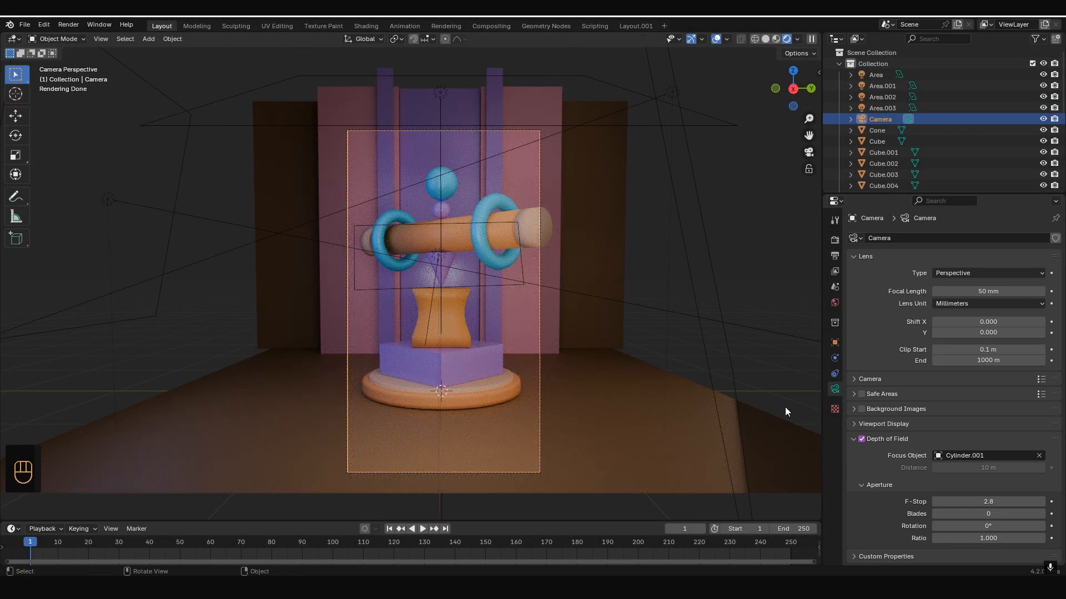
left_click_drag(988, 502, 969, 502, "shift")
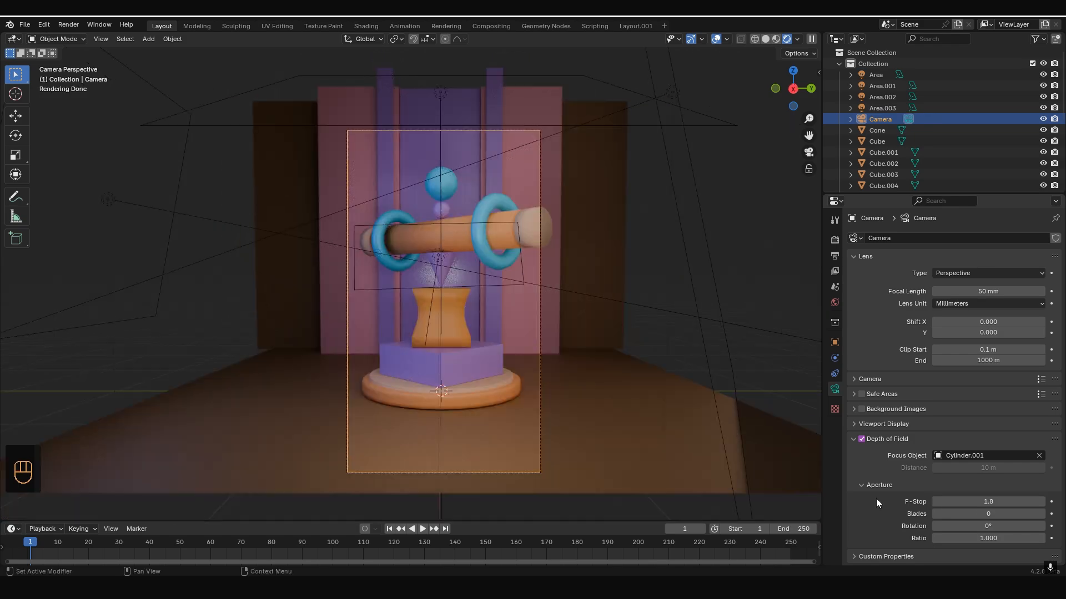
Add a Track To constraint to the camera
left_click(834, 373)
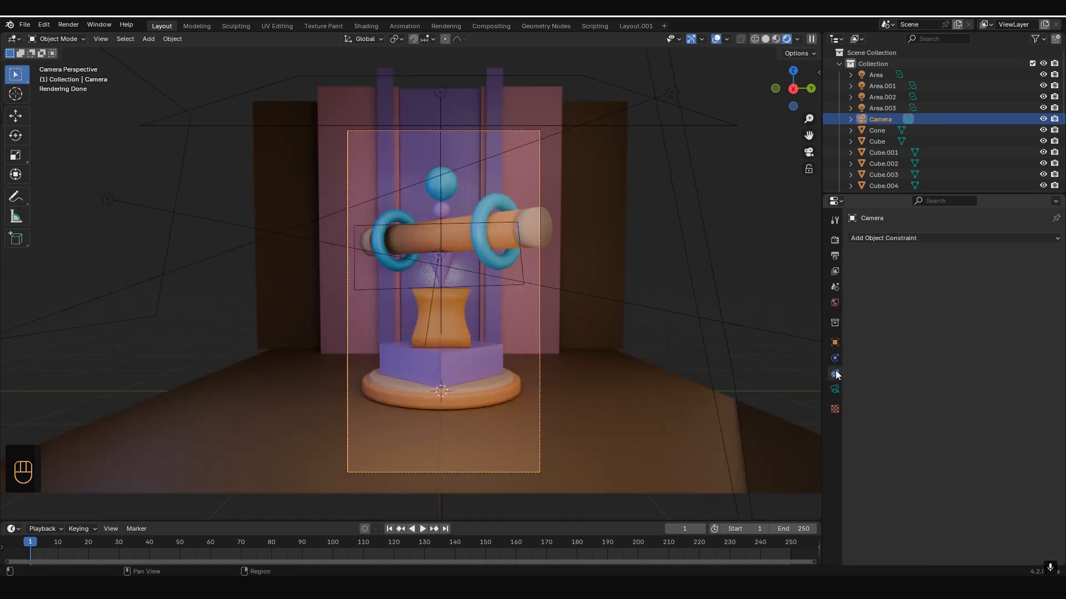
left_click(944, 238)
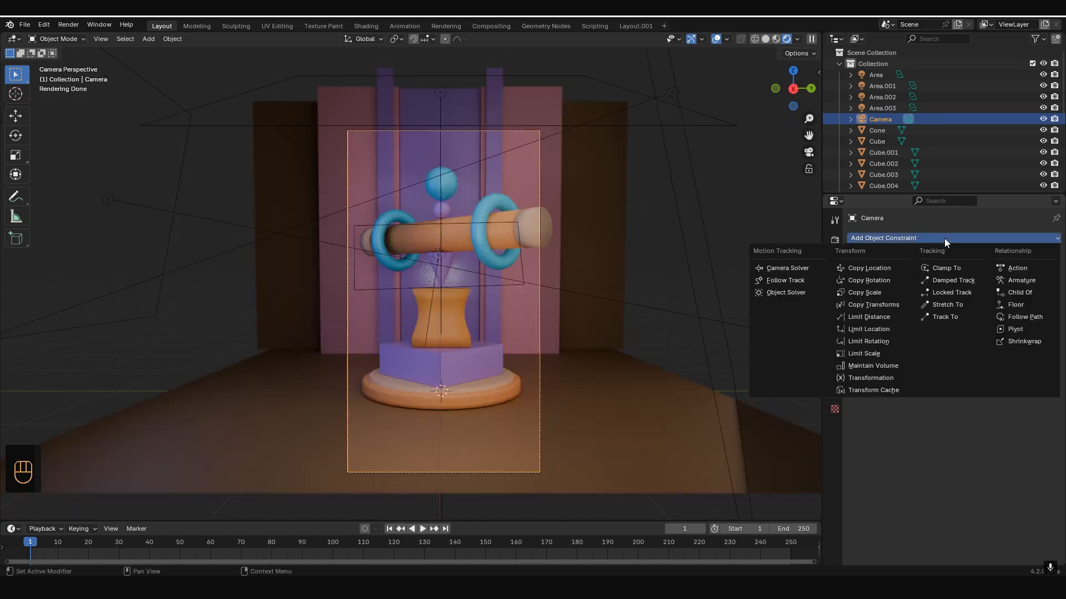
left_click(955, 317)
left_click(1039, 272)
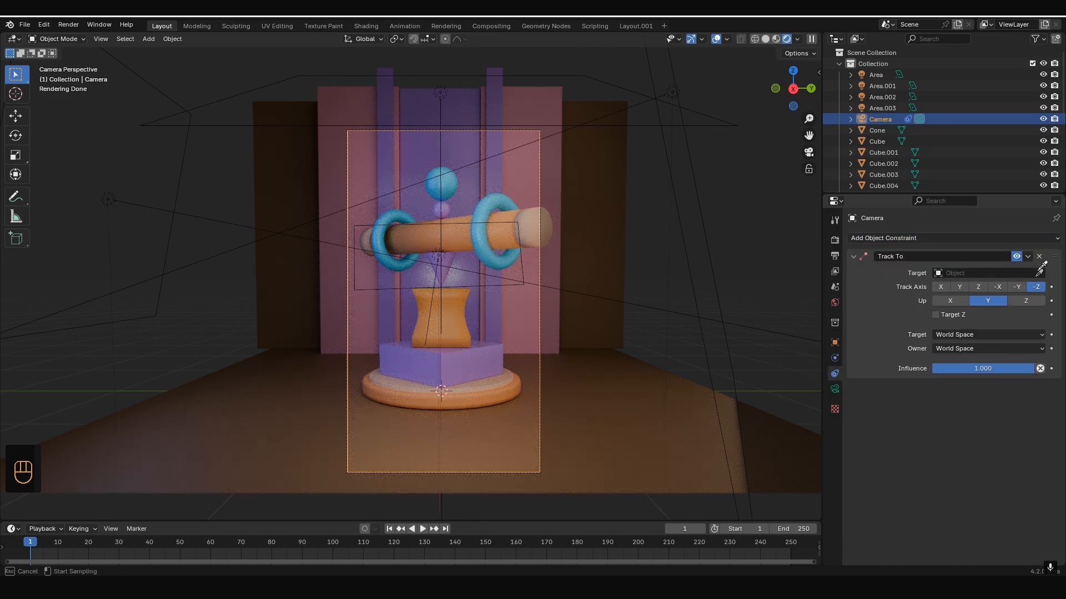
left_click(458, 297)
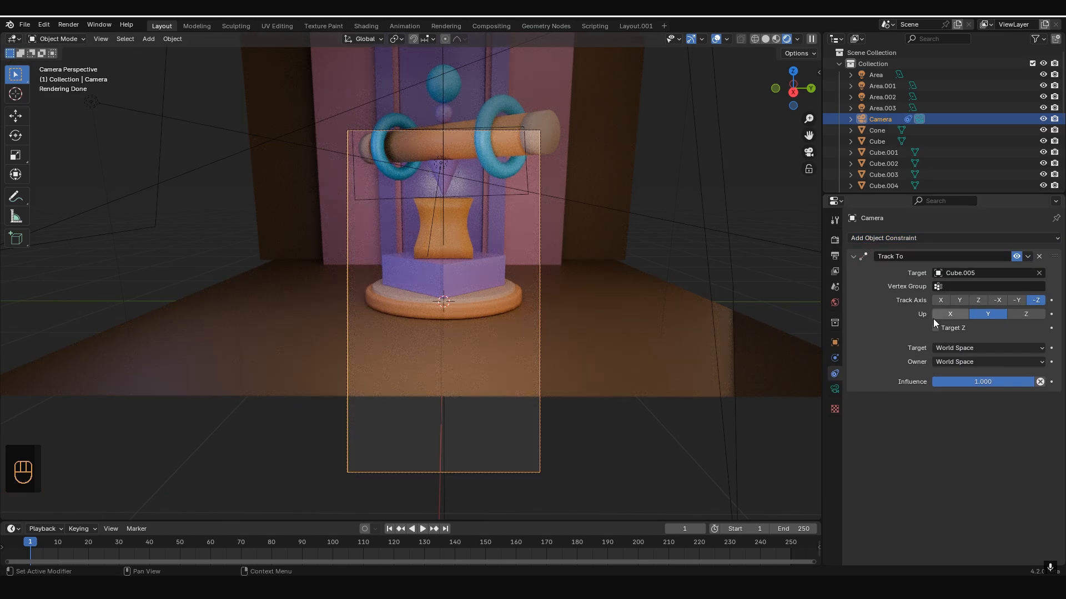
left_click(1039, 274)
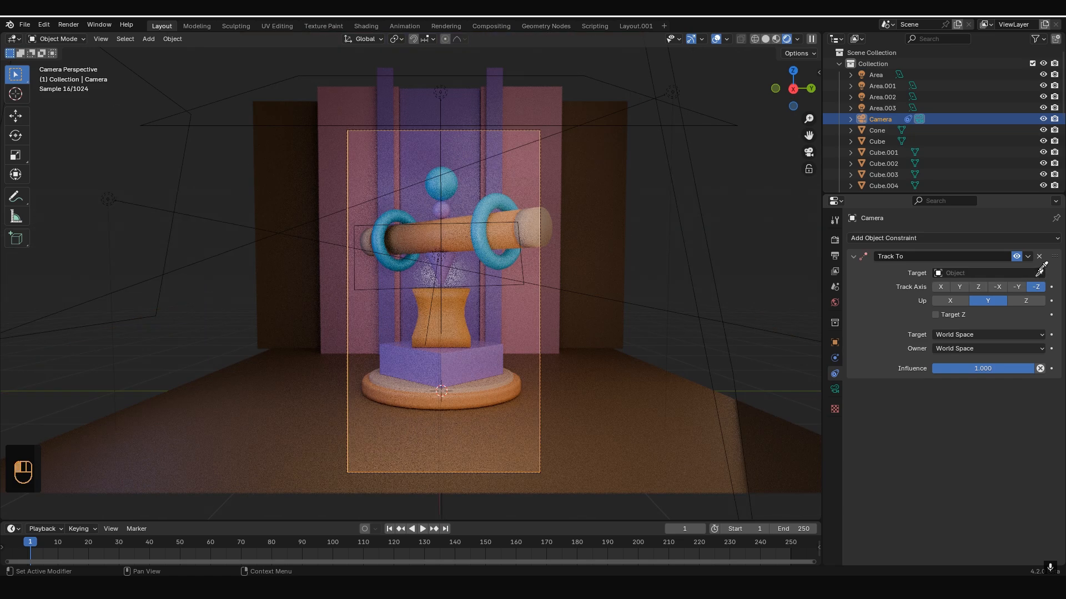
Make the purple cone the target of the camera's Track To constraint and set the influence to 0.720
left_click(1039, 273)
left_click(450, 257)
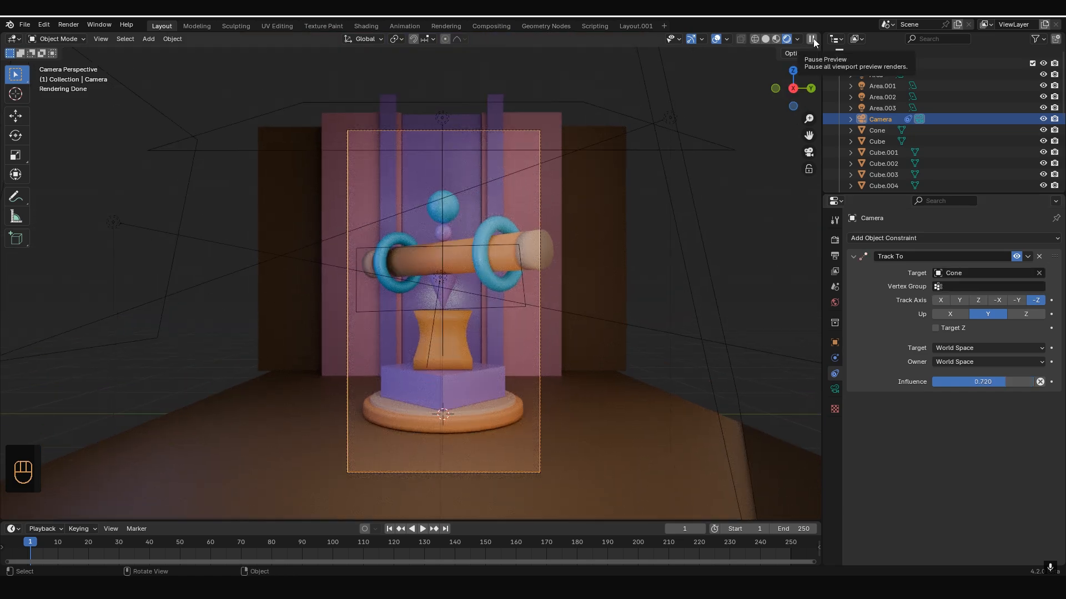
Switch to the Rendering workspace, render the current frame with Cycles and enlarge the render window to show the whole image
left_click(446, 26)
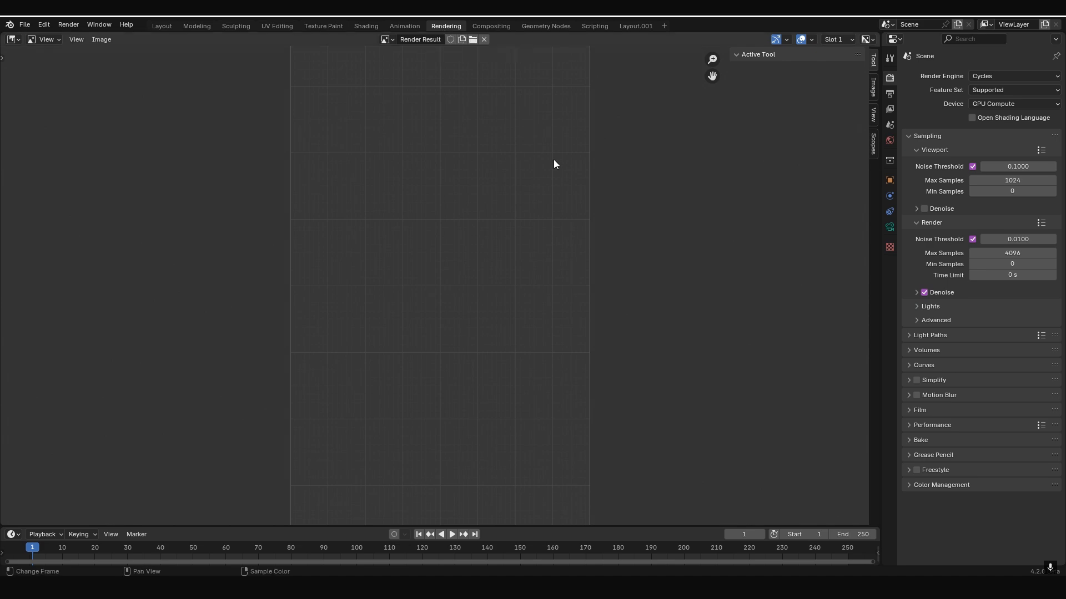
key("F12")
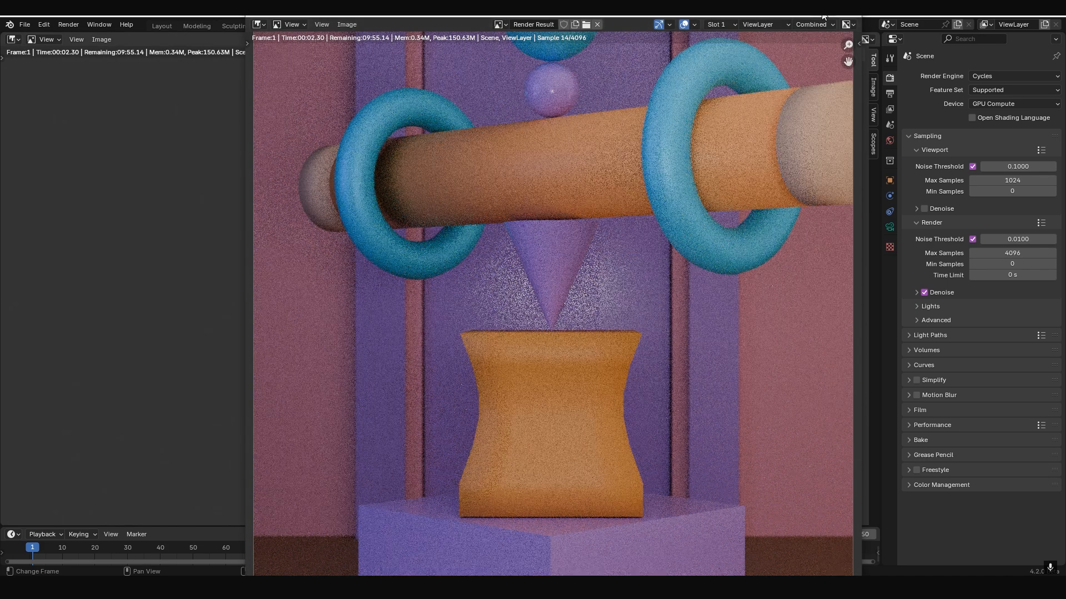
left_click(822, 12)
scroll(662, 200, "down", 3)
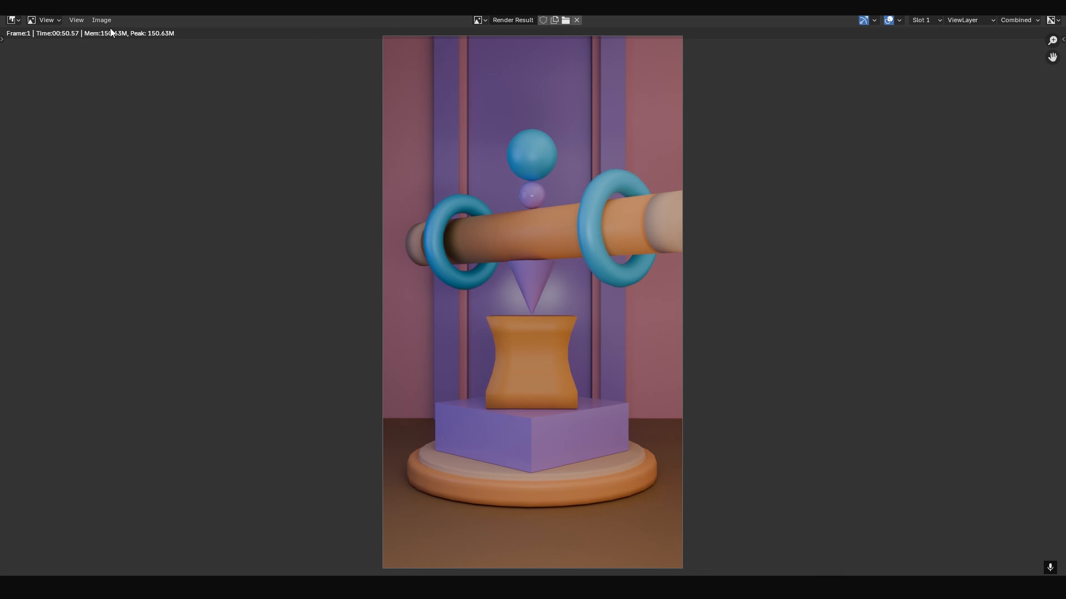
Review the options for saving the rendered image and examine the cylinder, rings and cone in the render up close
left_click(102, 20)
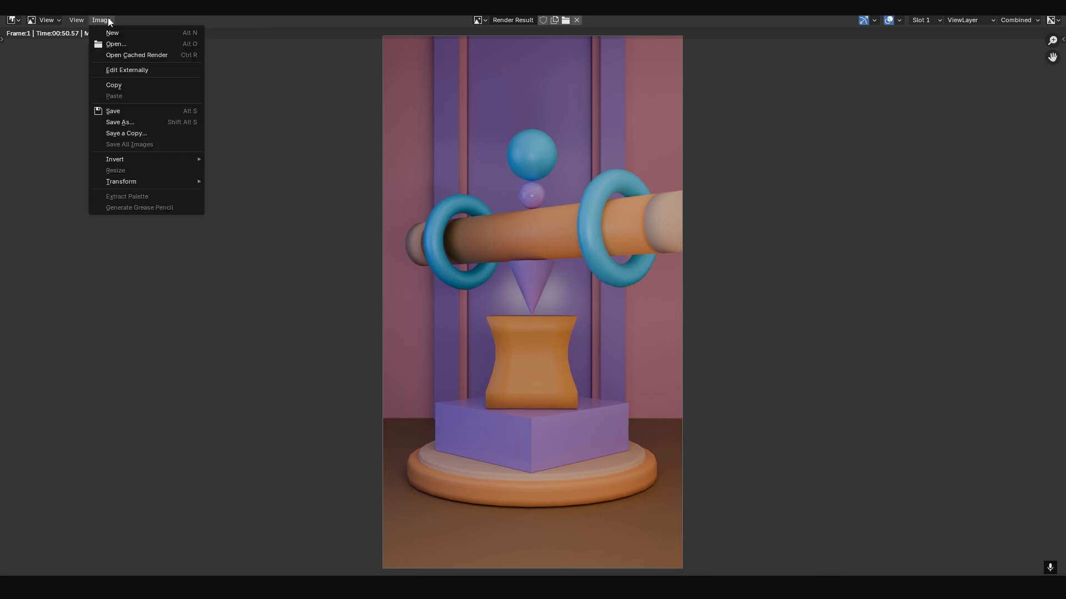
left_click(137, 121)
left_click(747, 434)
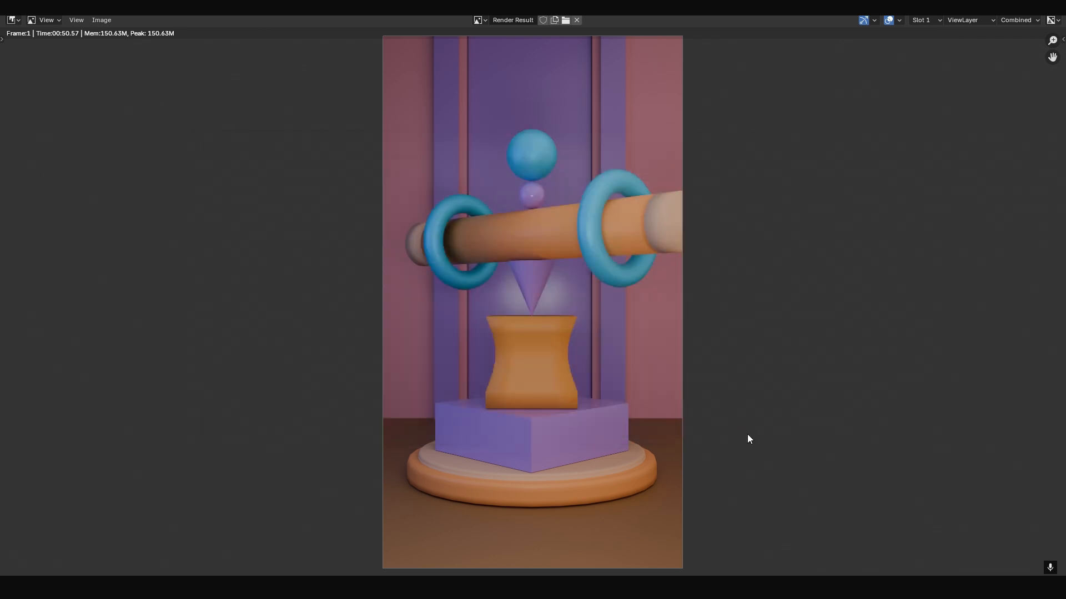
left_click(102, 20)
scroll(571, 220, "up", 4)
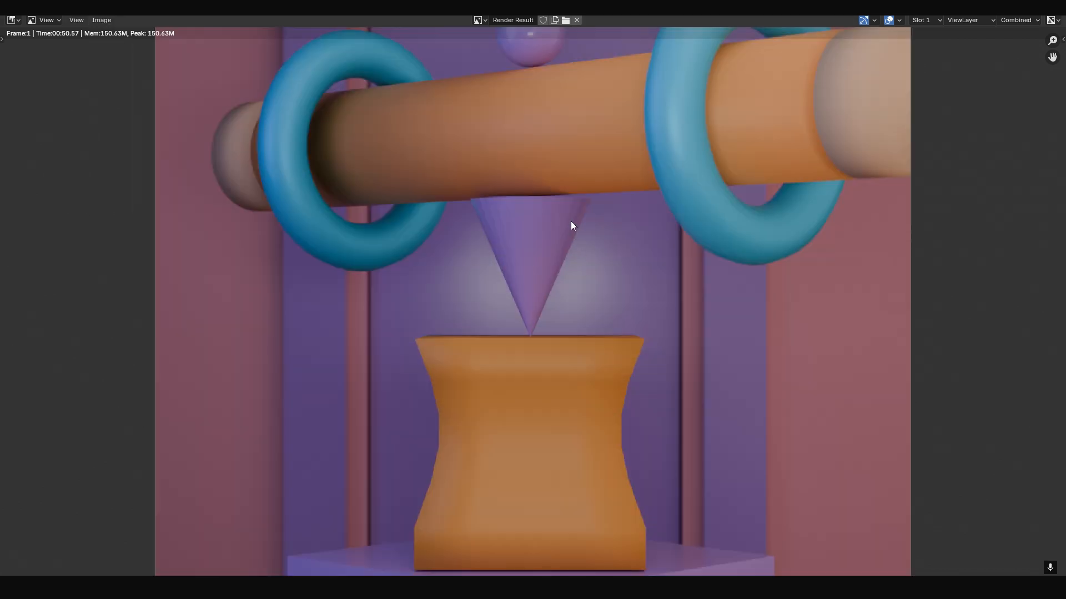
middle_click_drag(567, 219, 499, 323)
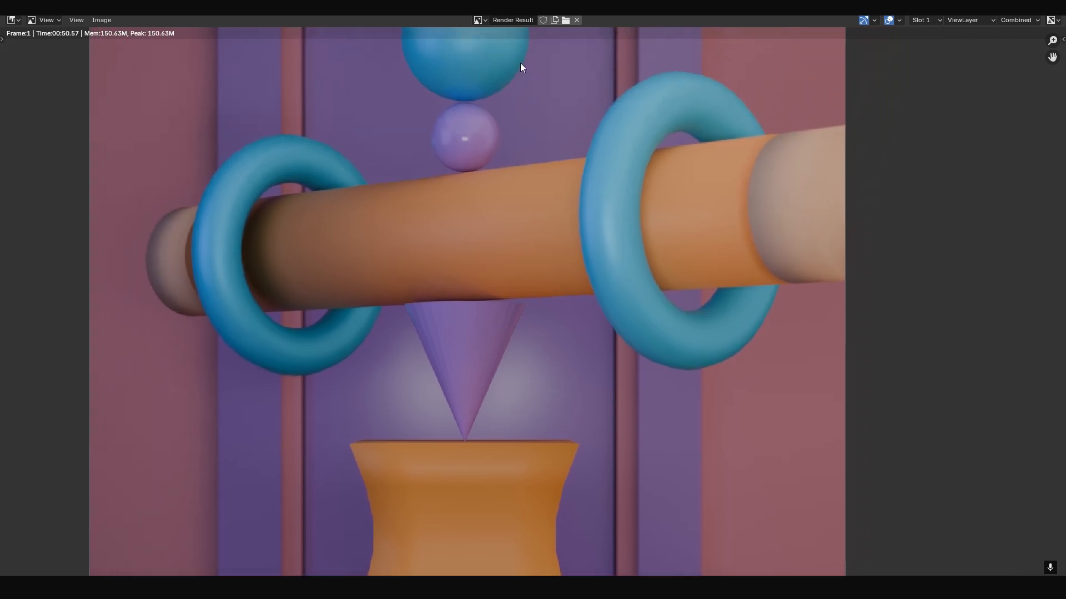